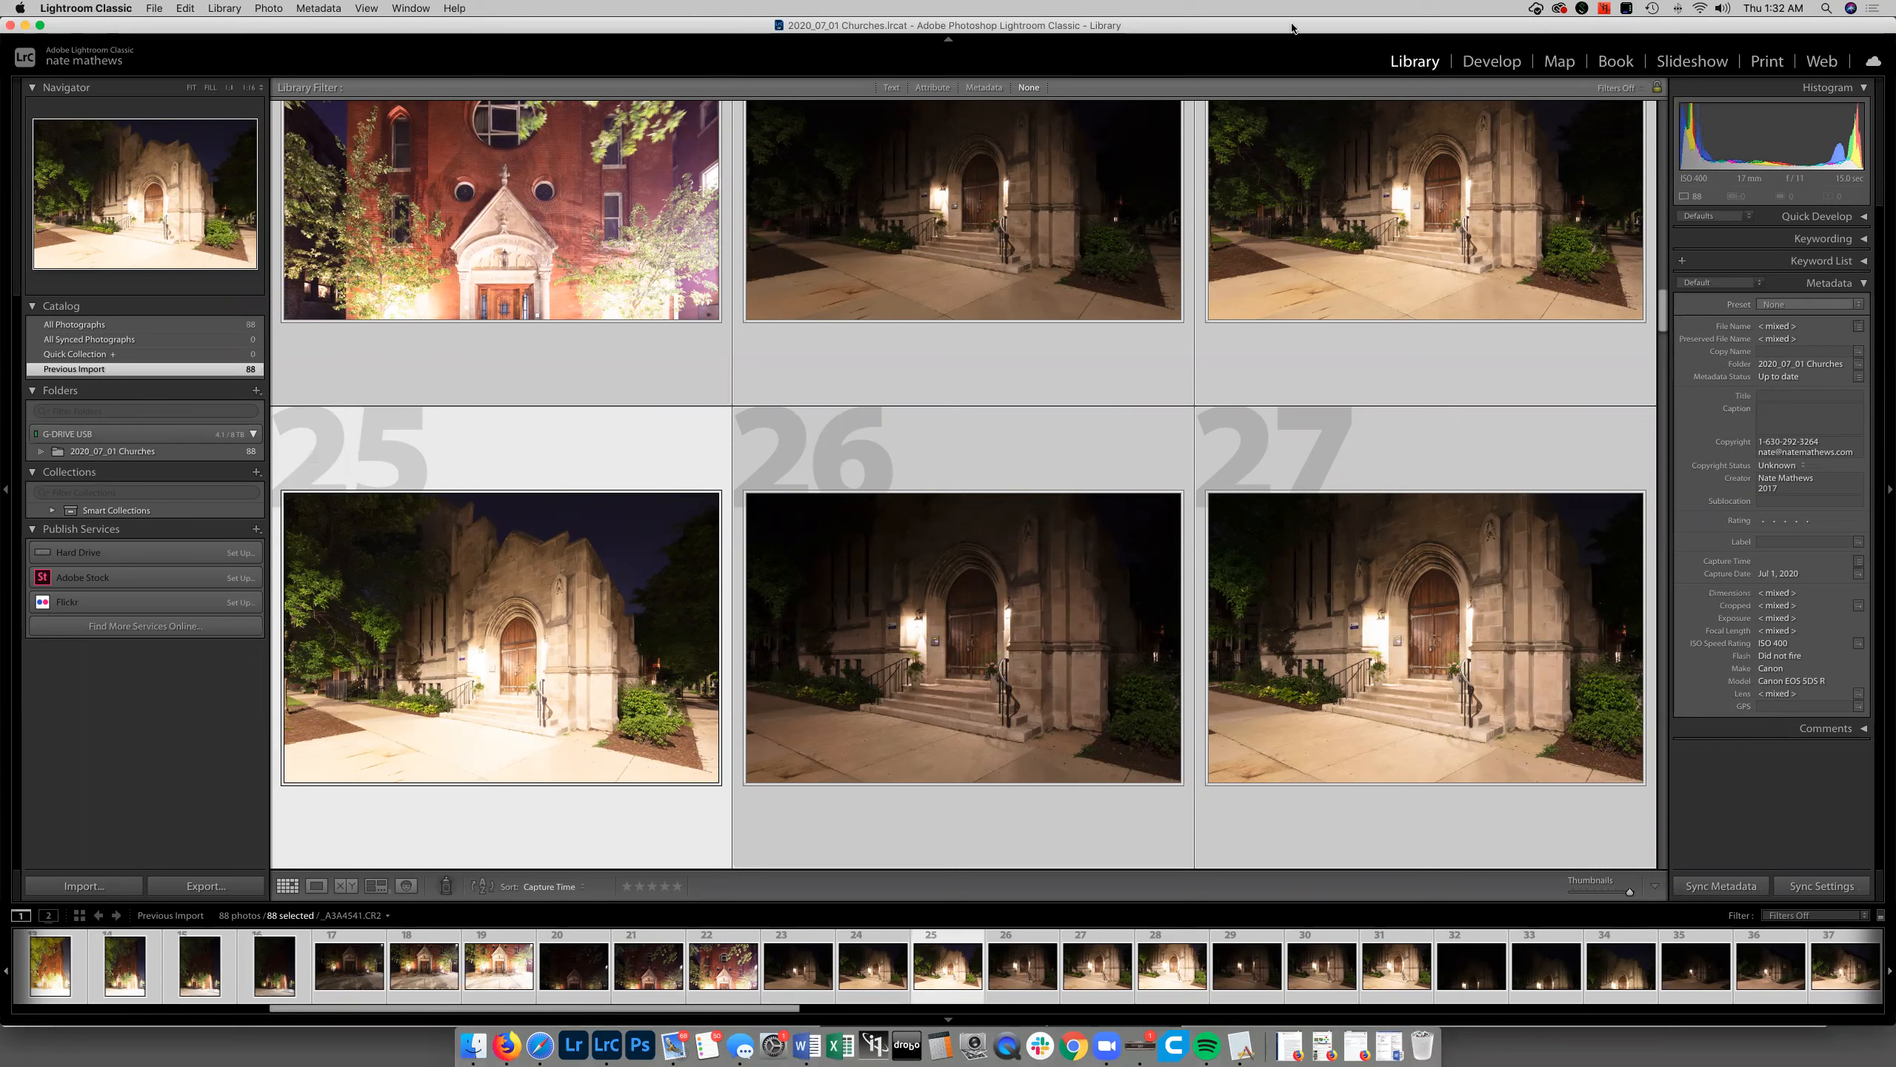
Start a new catalog and choose the existing 2020_05_05 photo folder on the external drive as its location.
click(154, 9)
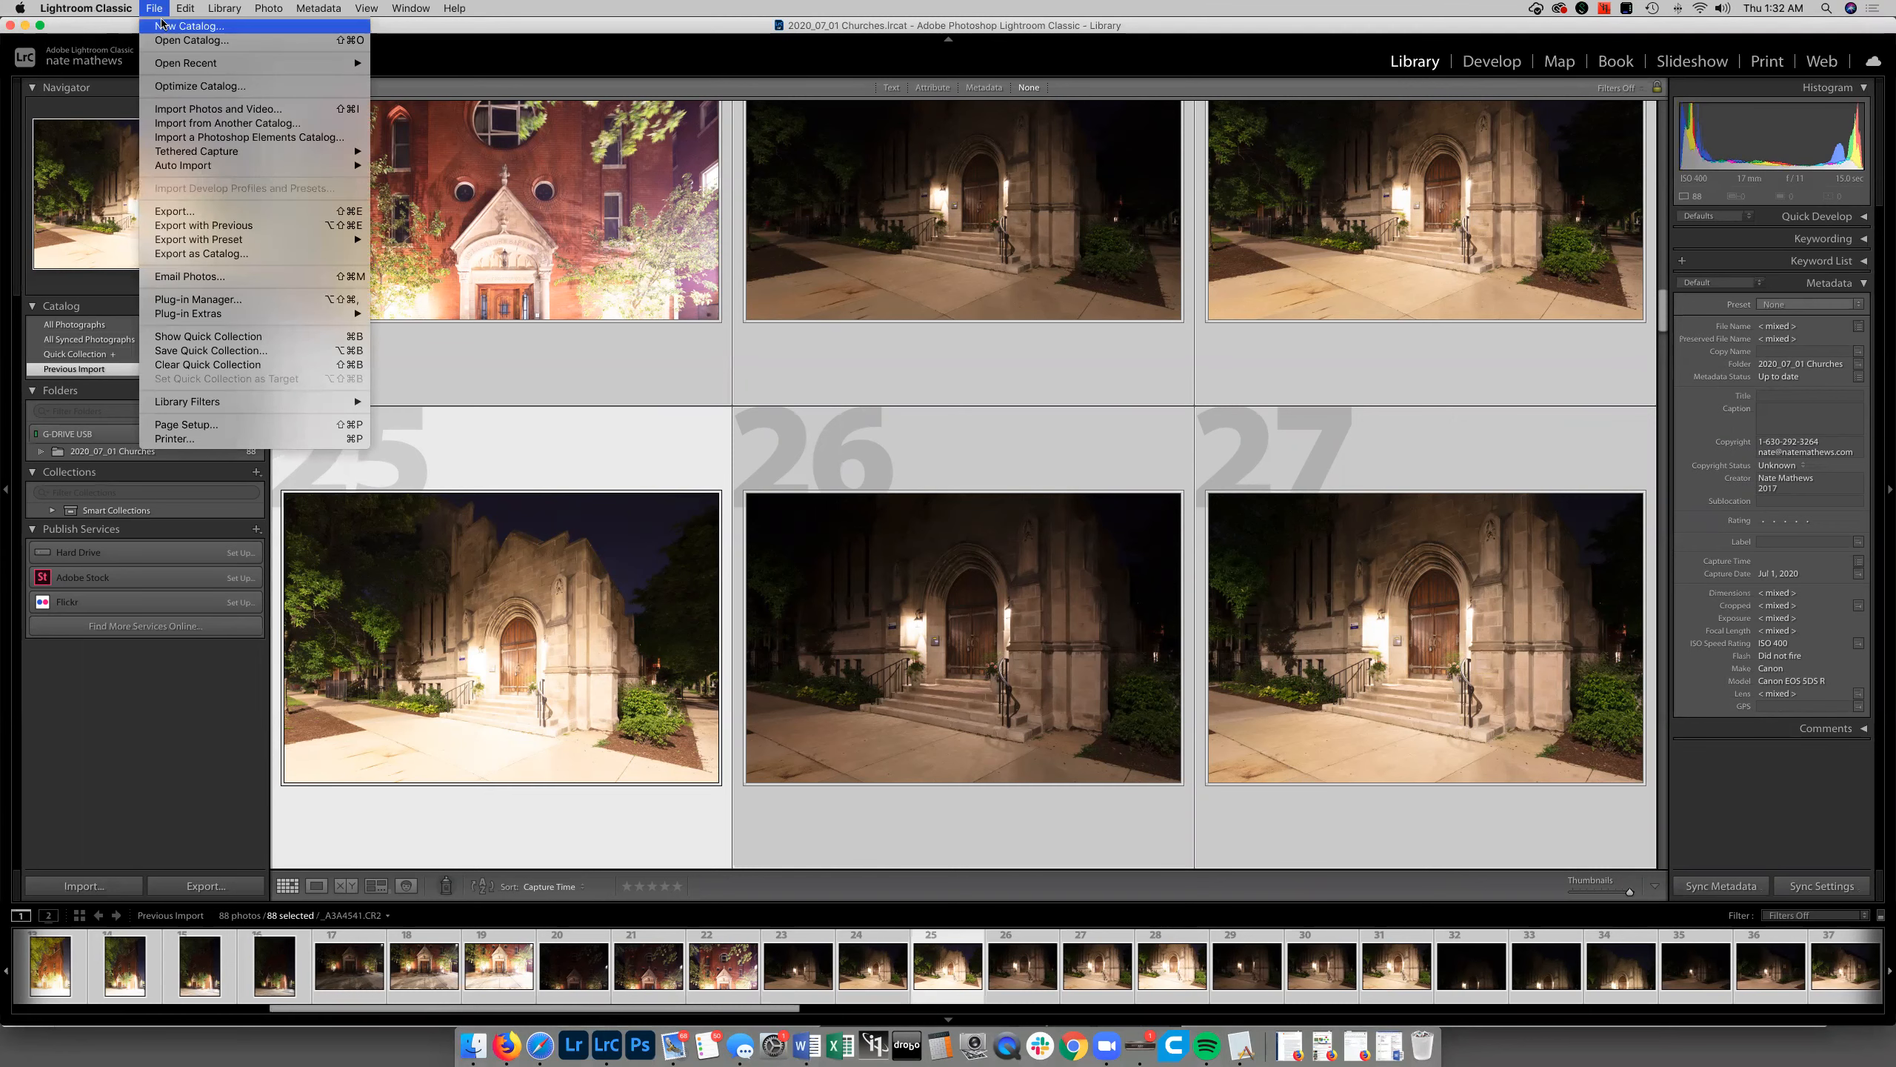
click(164, 25)
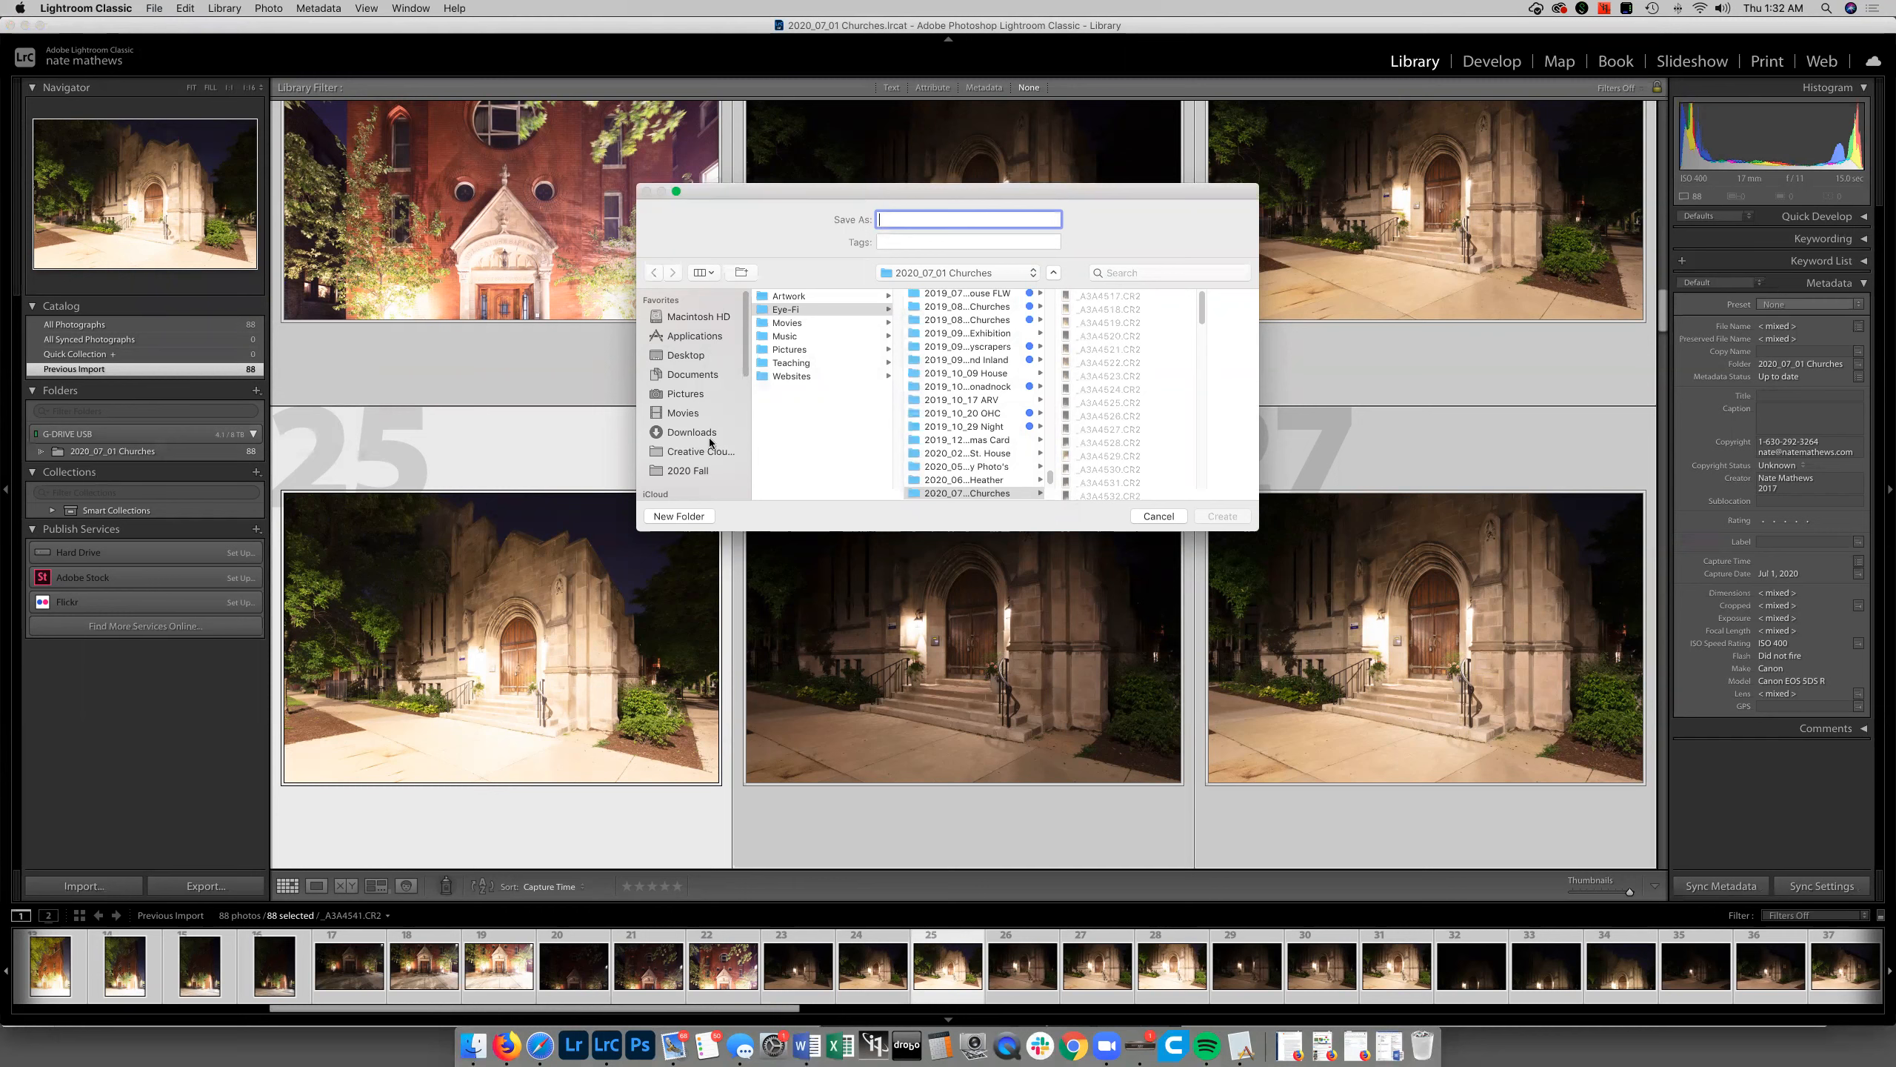
scroll(709, 443, down, 5)
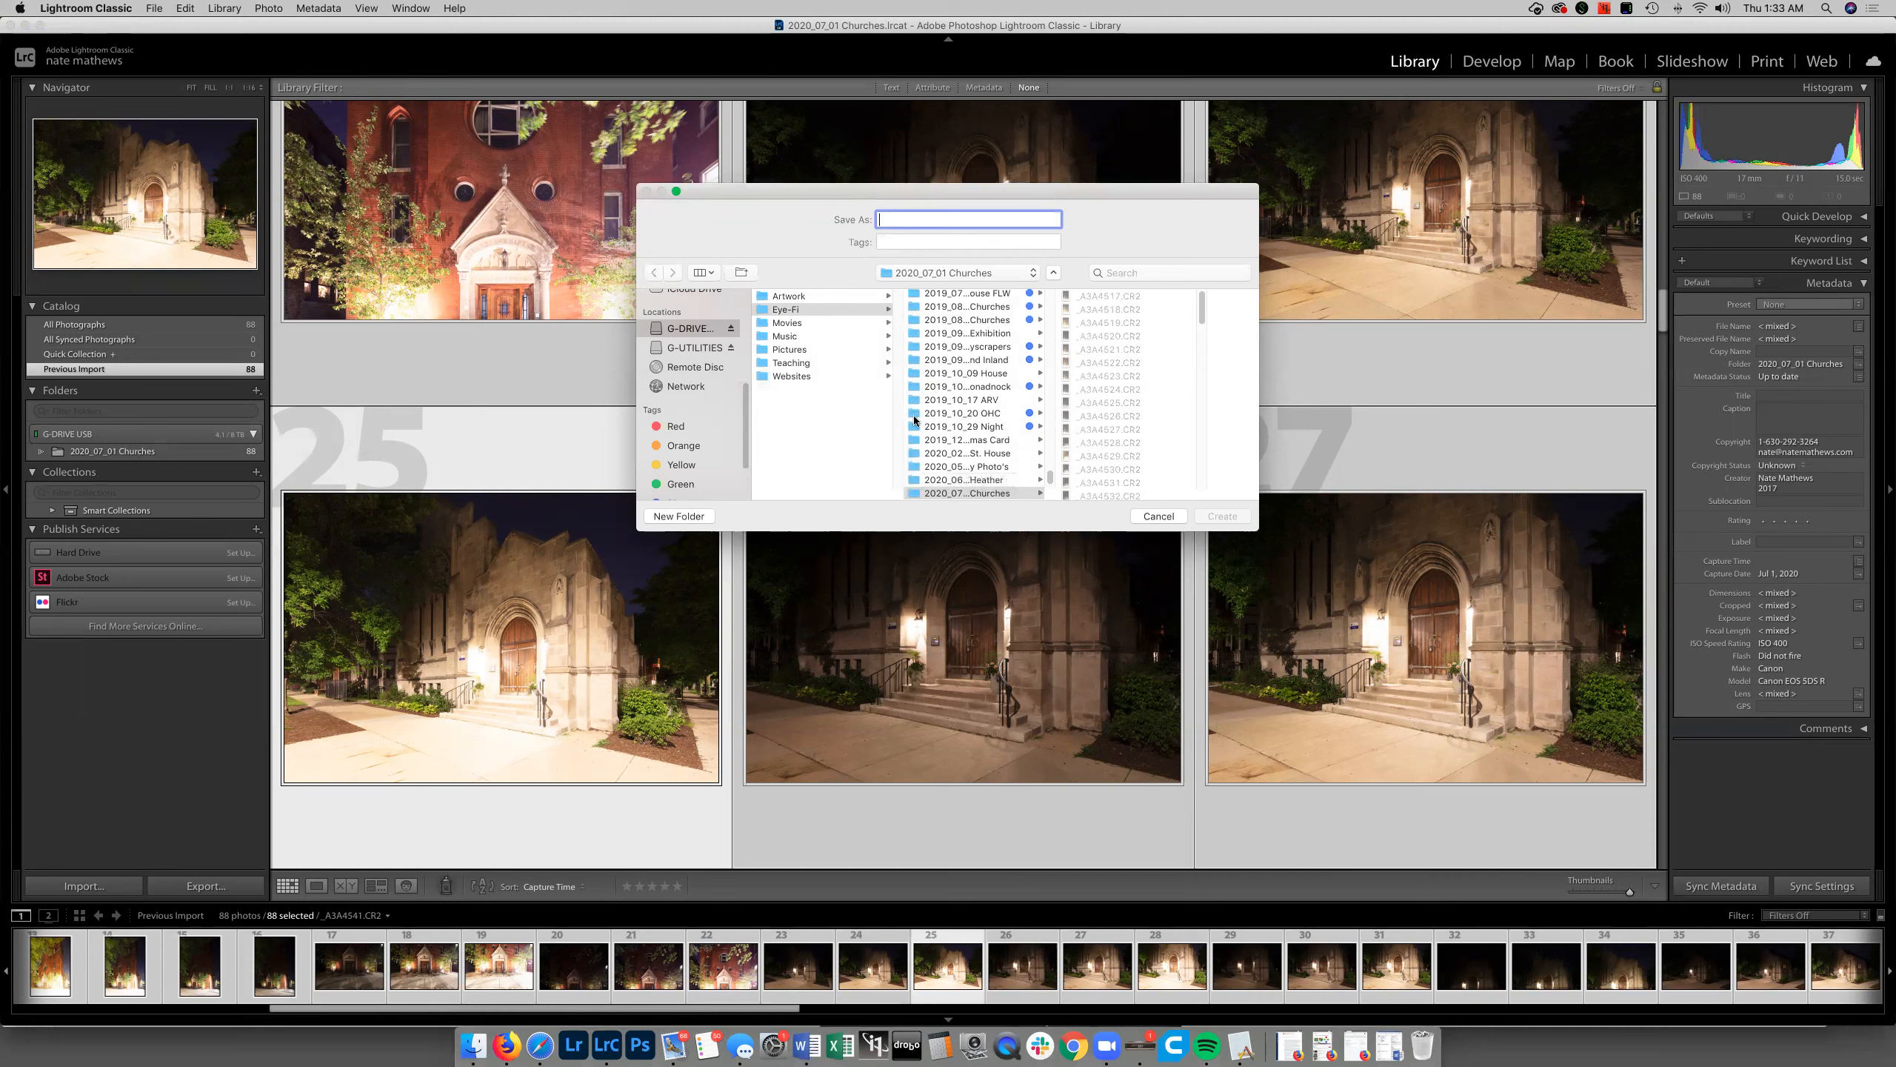
click(983, 468)
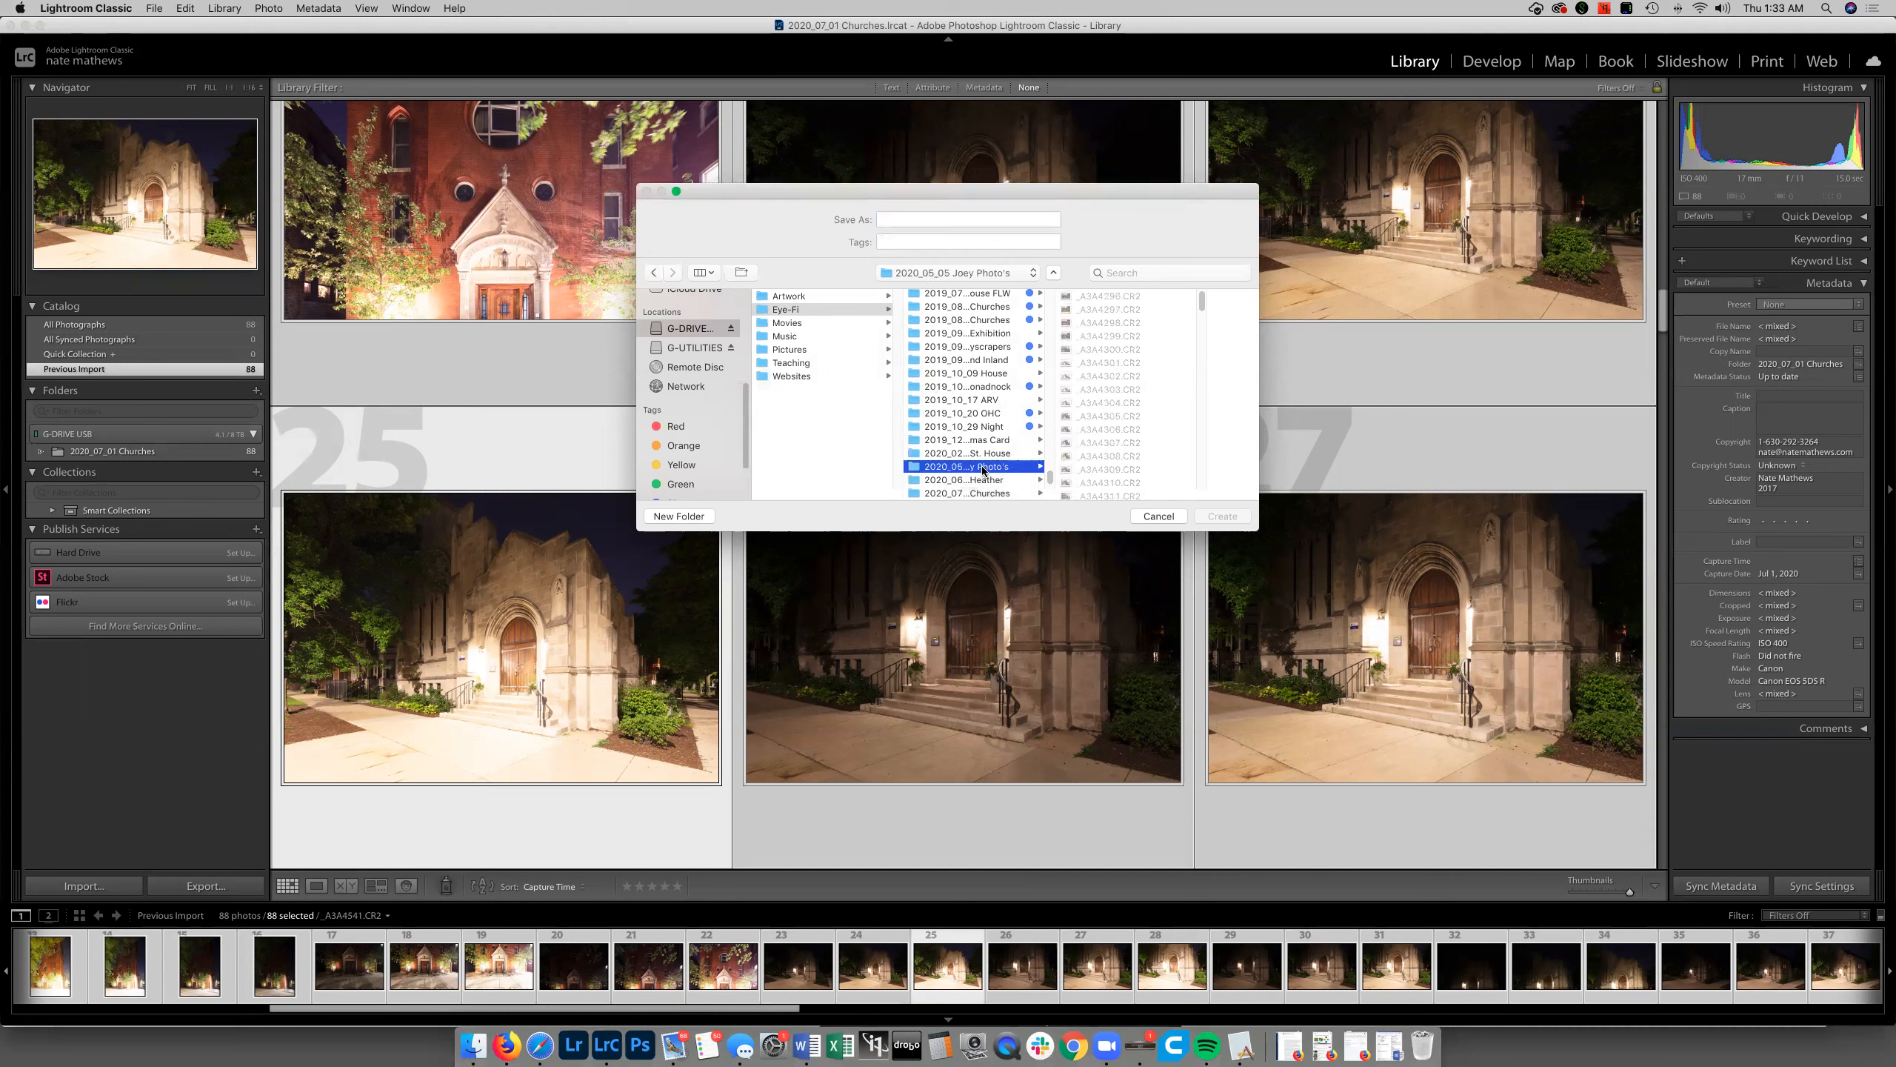
drag(1051, 492, 1093, 495)
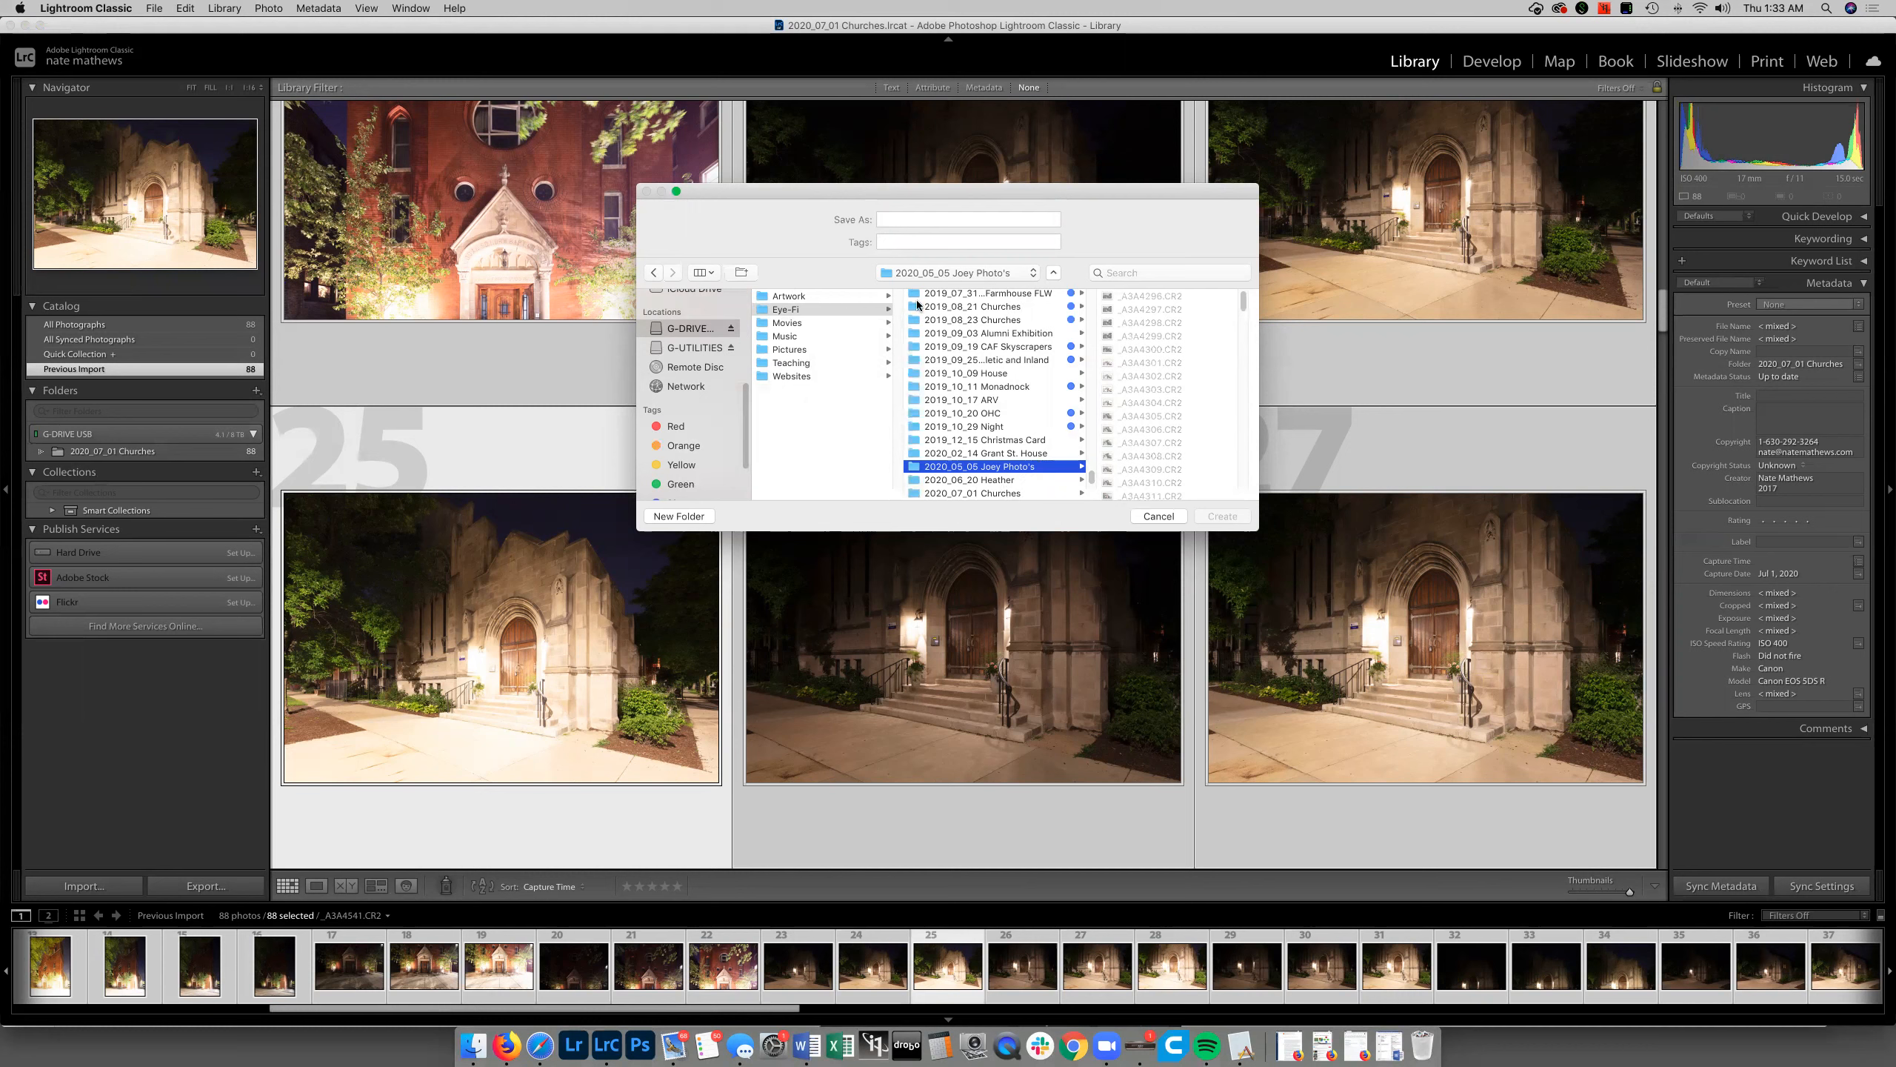
Name the catalog 2020_05_05 followed by the subject's first name and "Photos", and create it.
click(917, 218)
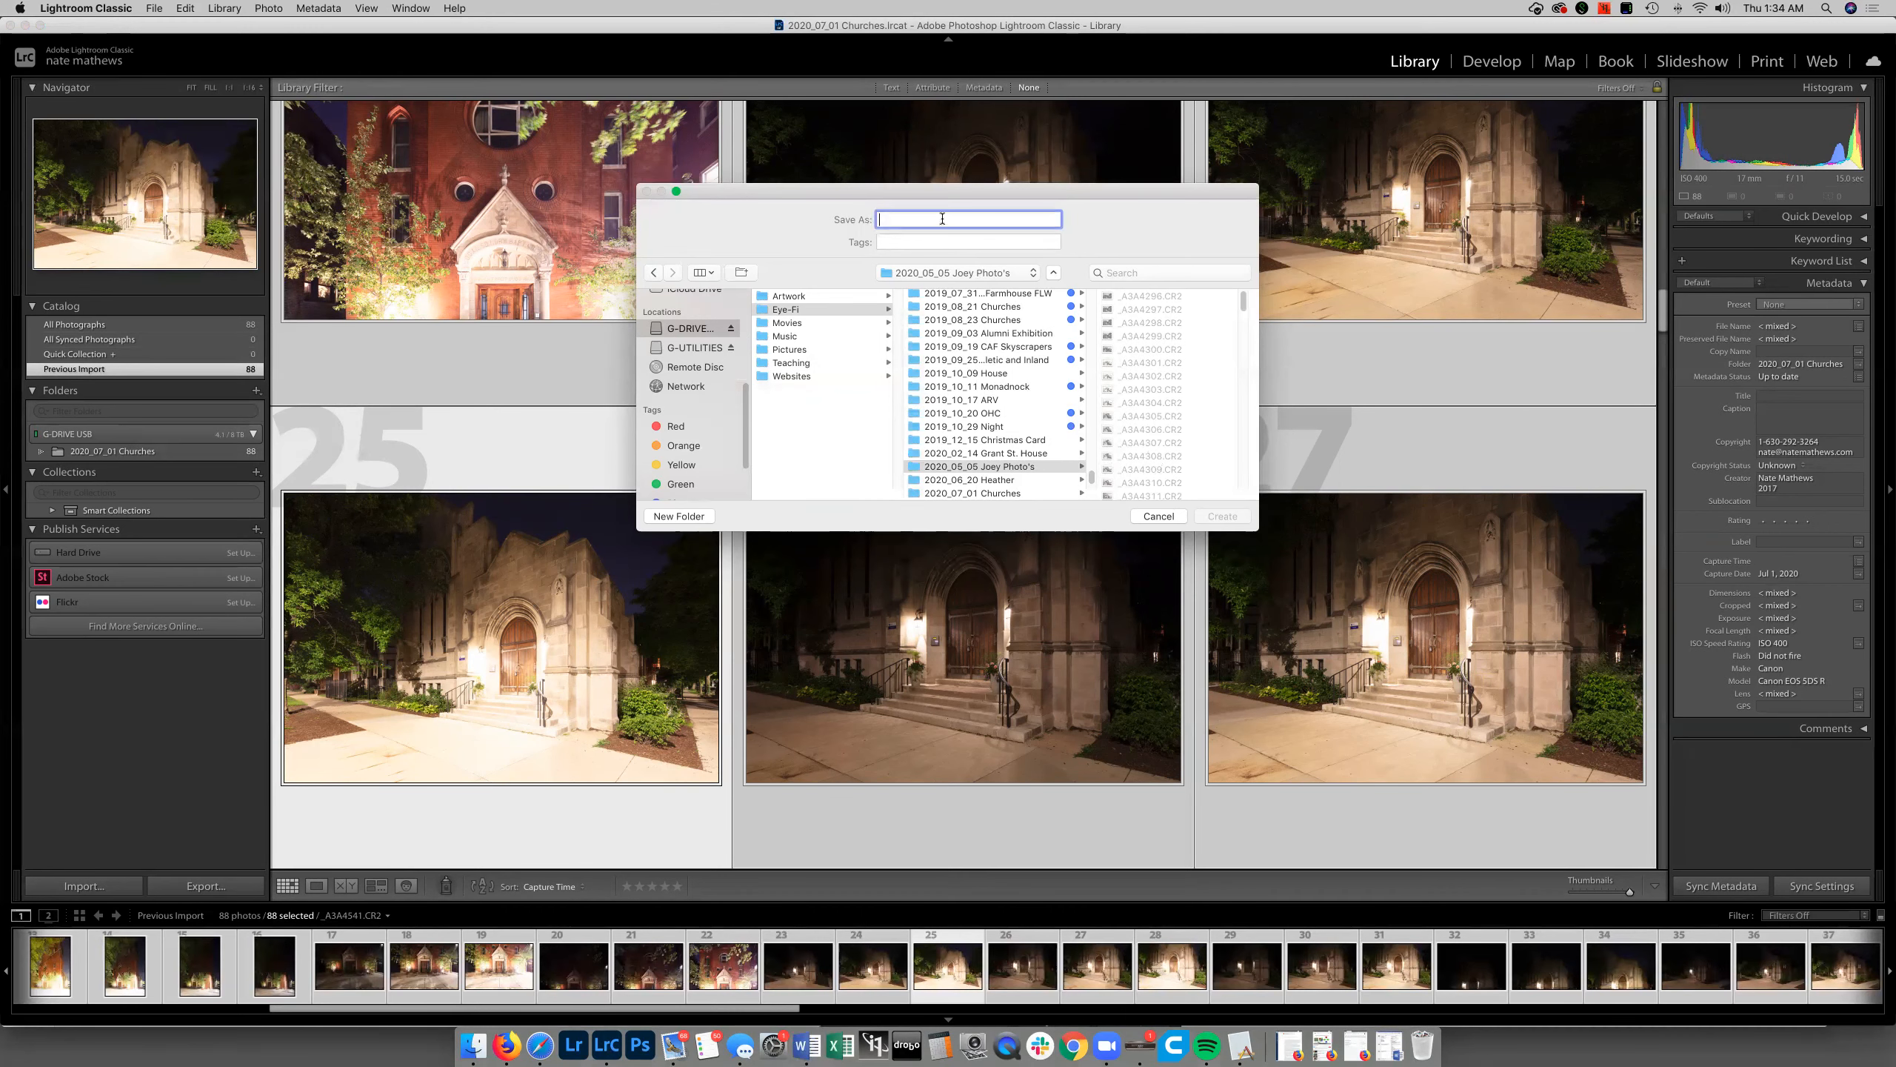
text(20)
text(20)
text(_0)
text(5_05)
key(BackSpace)
text(05 Joey Photos)
click(1235, 518)
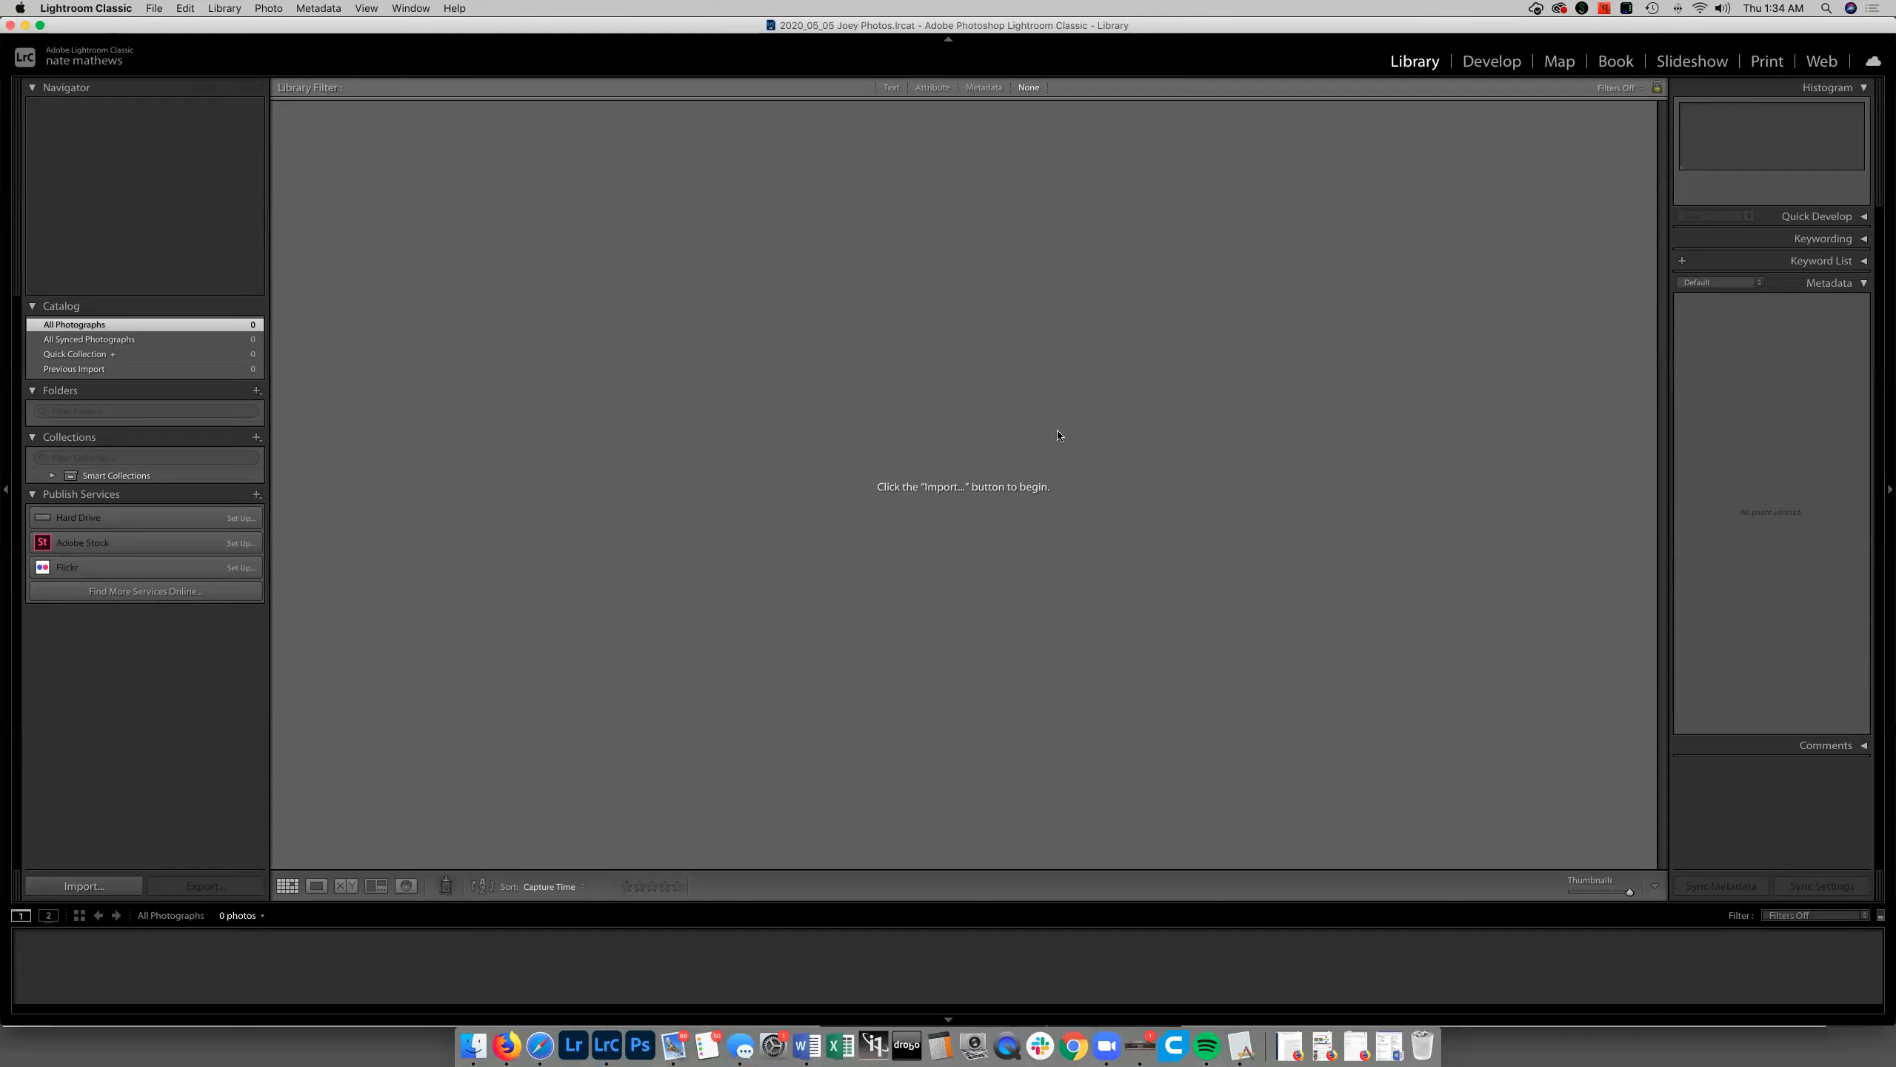
Start a photo import and display the full folder tree of the G-DRIVE USB source with Eye-Fi expanded.
click(91, 894)
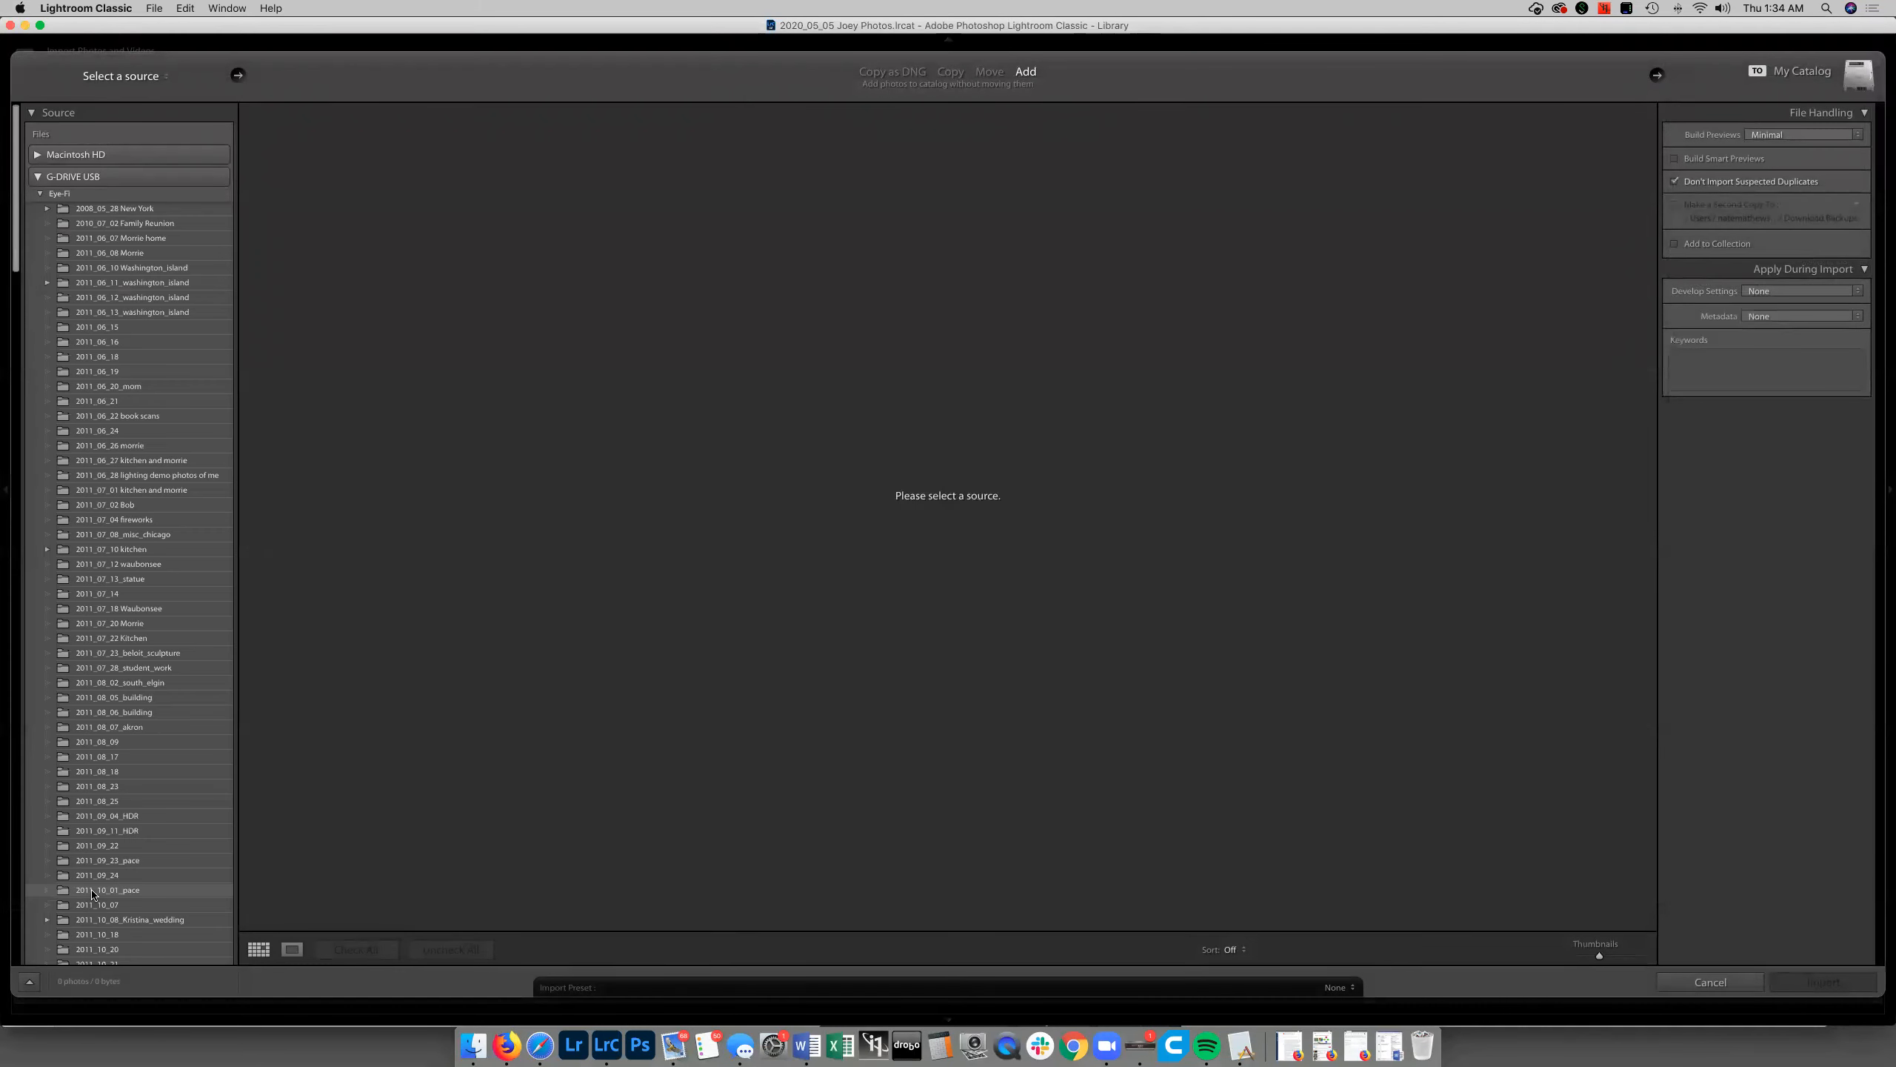
scroll(113, 577, down, 10)
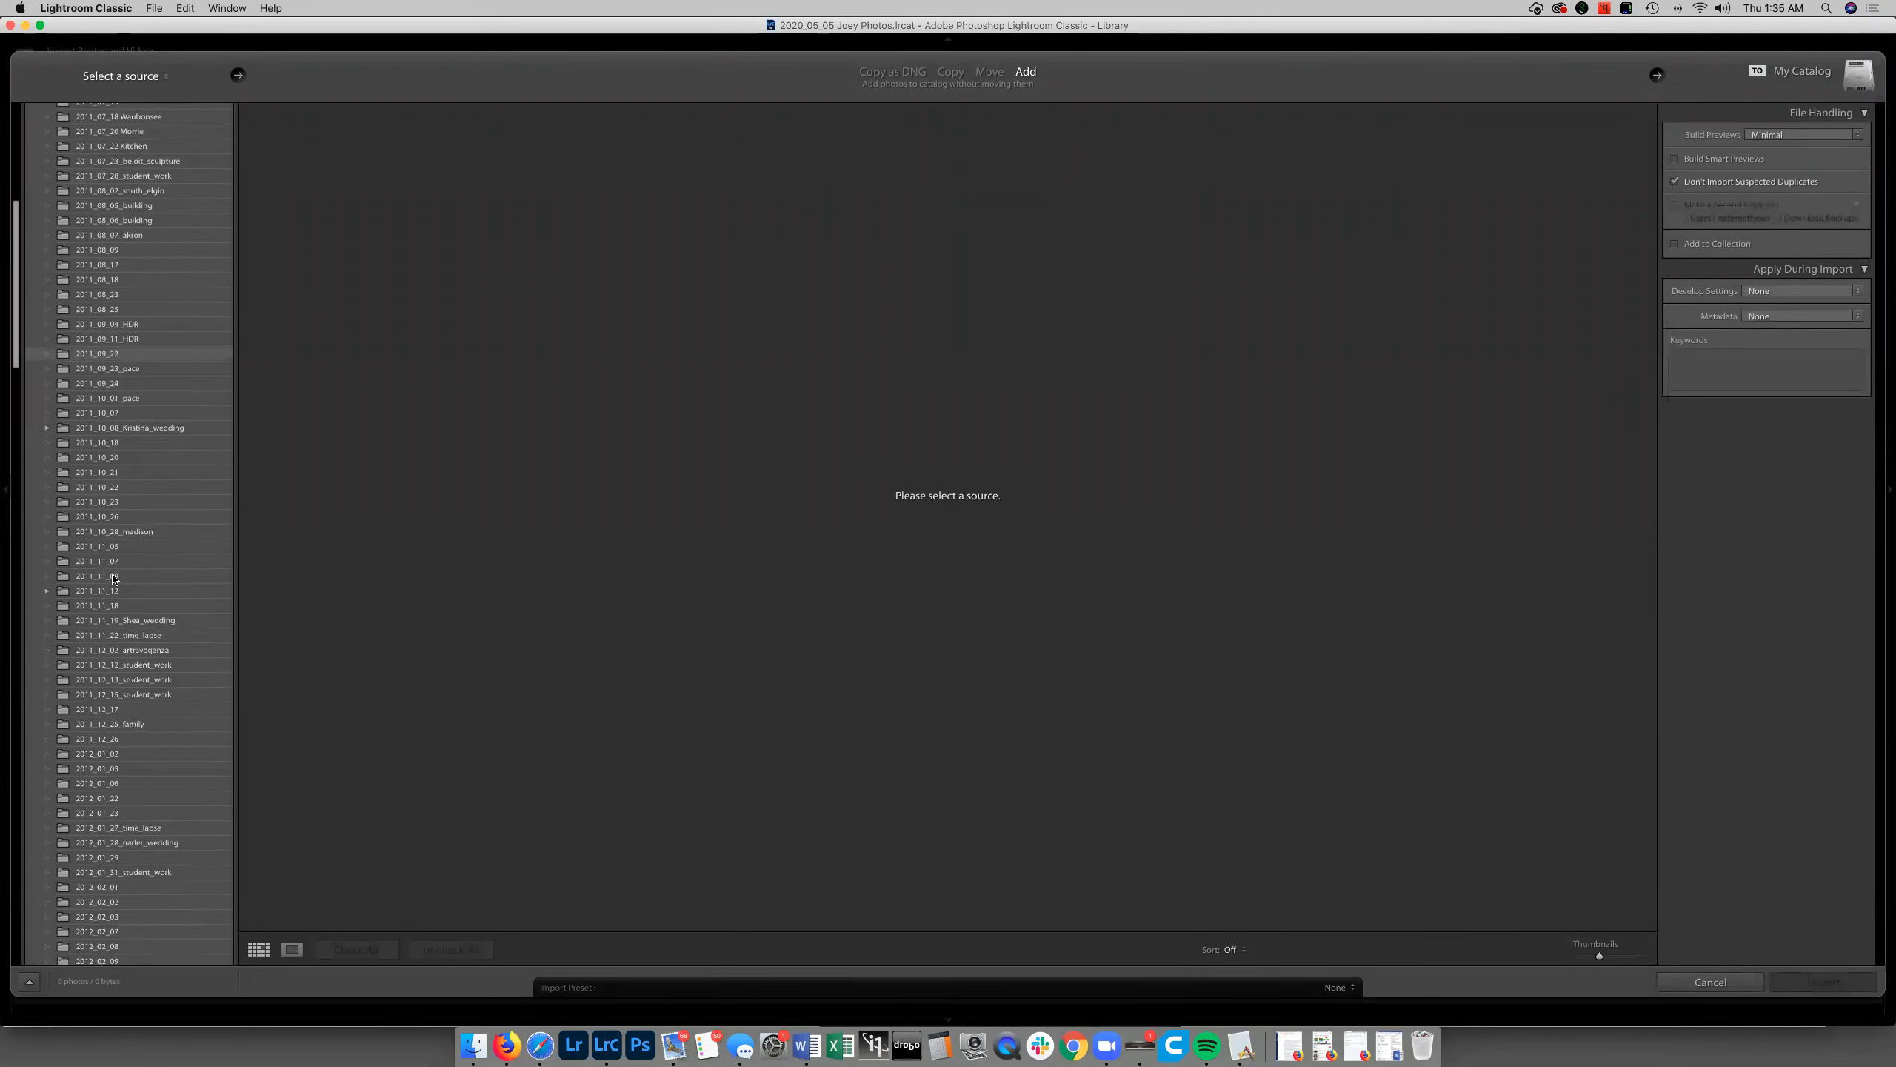
scroll(113, 575, up, 10)
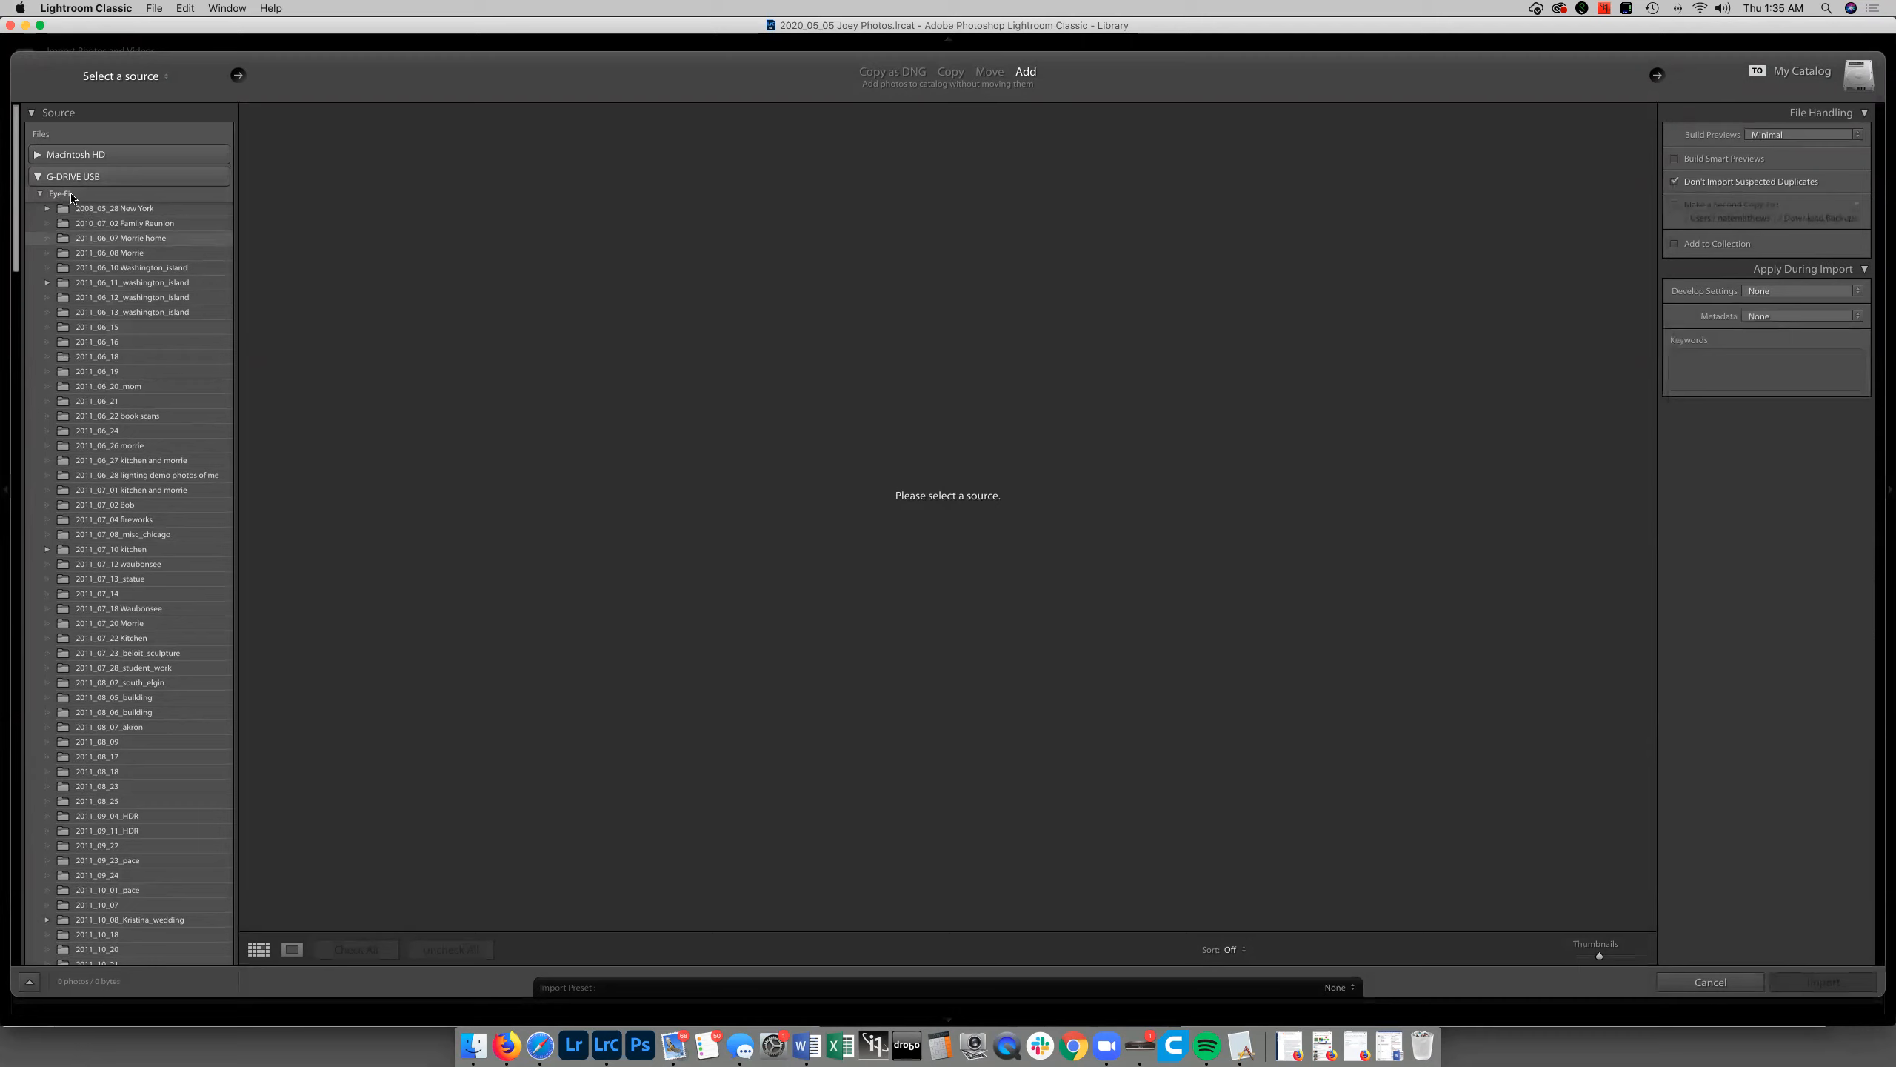
click(40, 193)
click(40, 194)
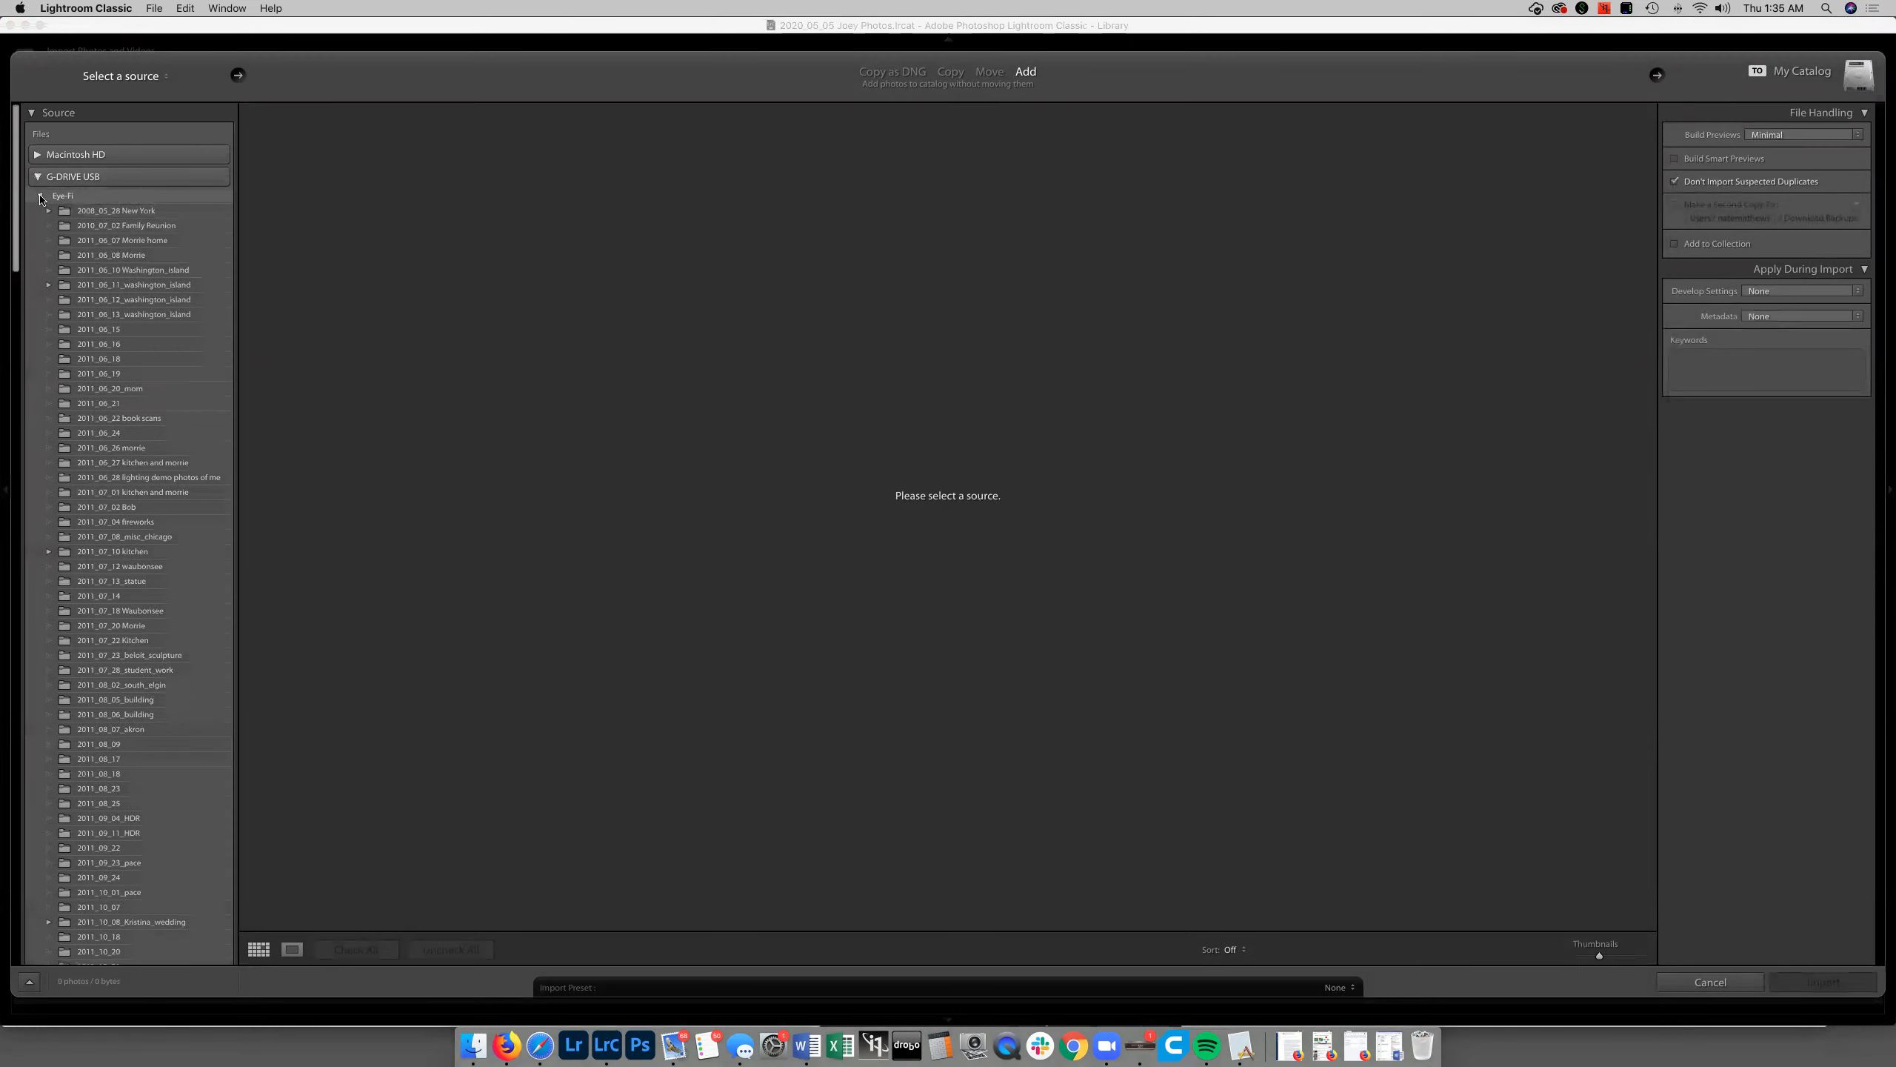
click(39, 196)
click(44, 209)
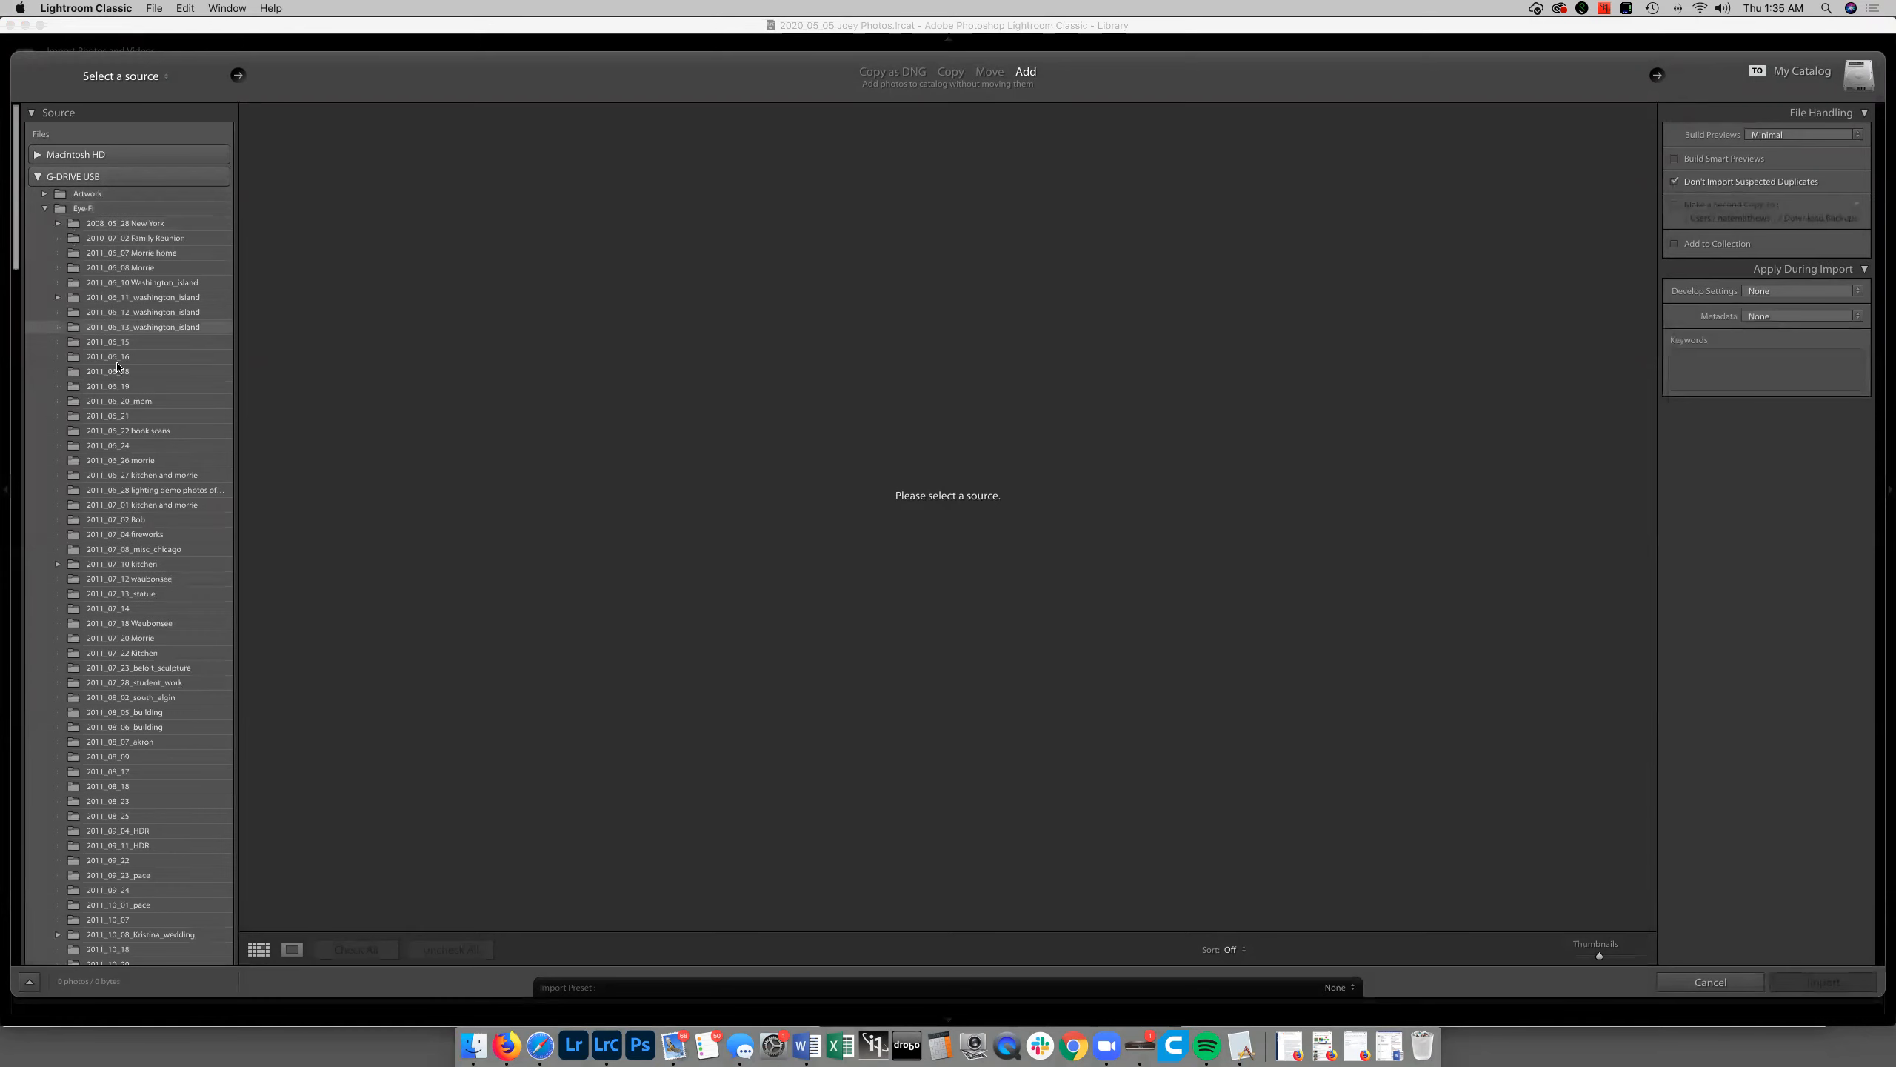
Select the 2020_05_05 photo folder inside Eye-Fi as the import source.
scroll(139, 484, down, 15)
scroll(139, 484, down, 20)
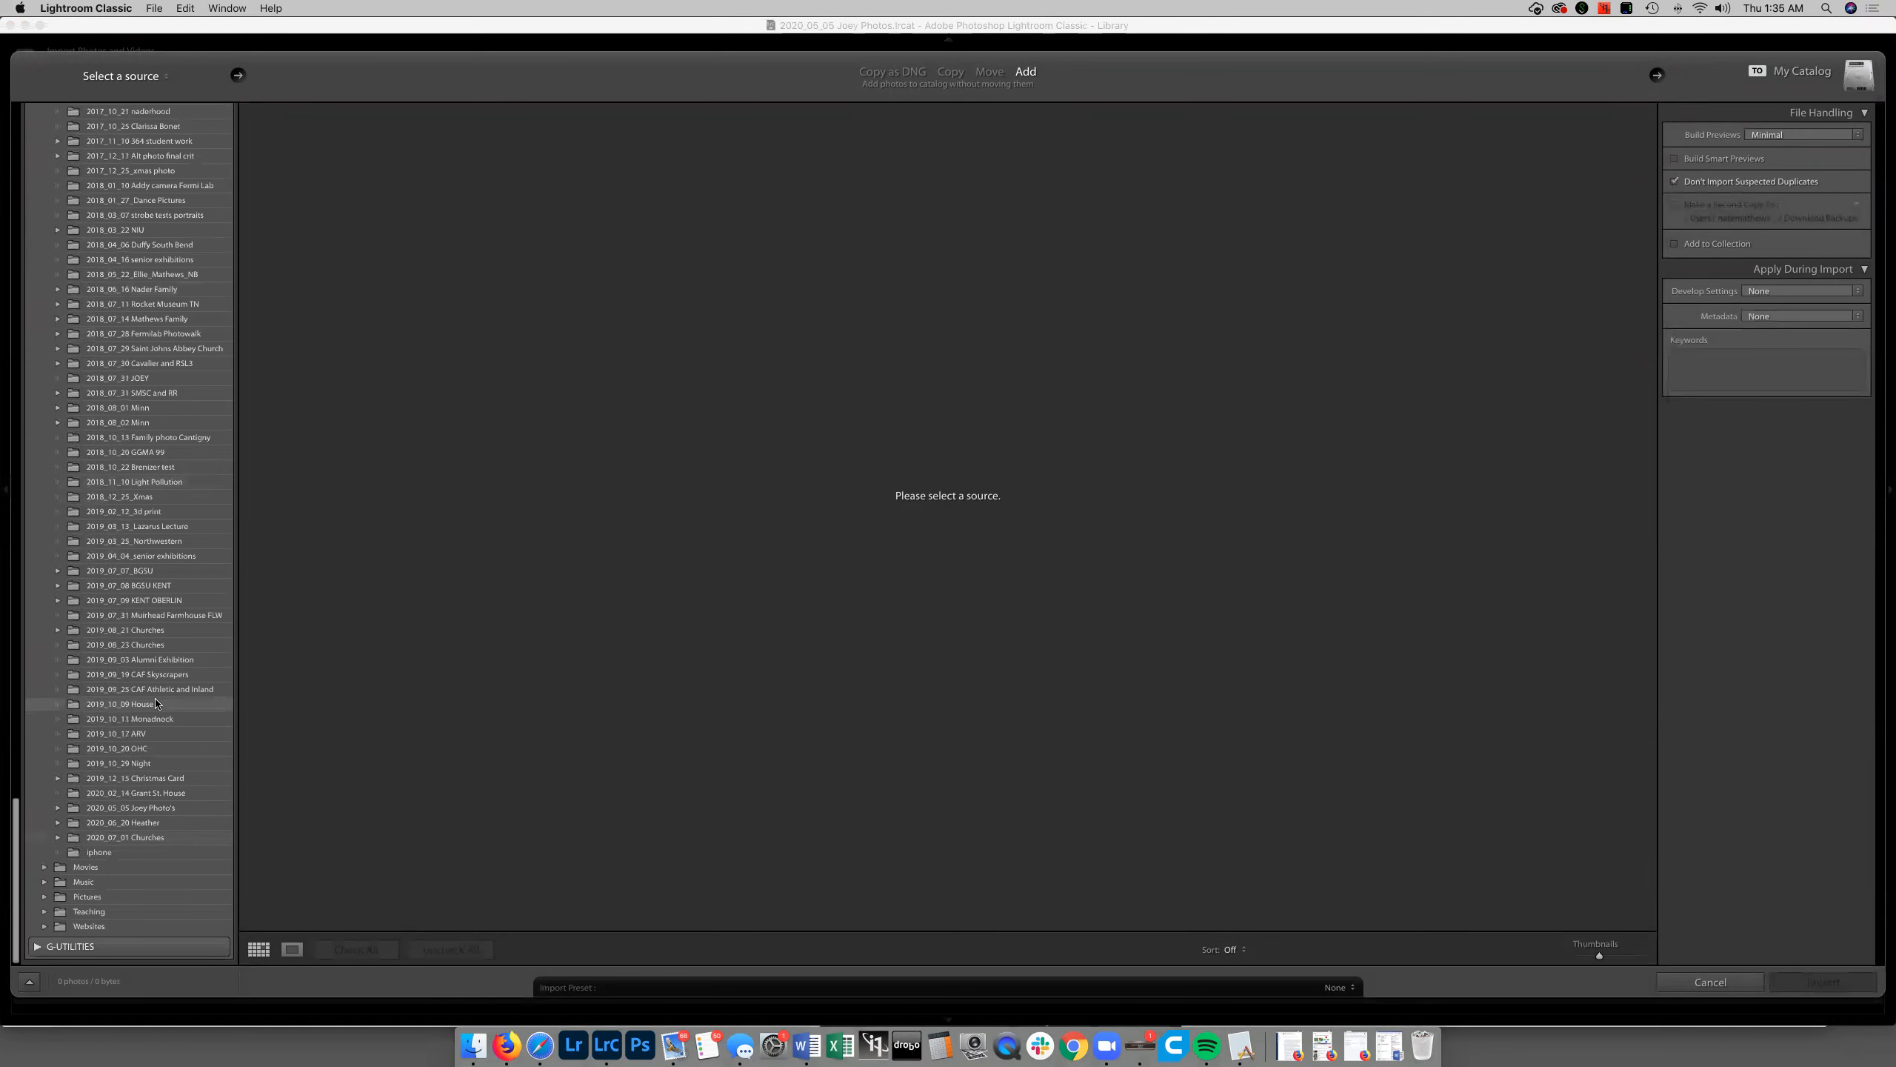
click(152, 807)
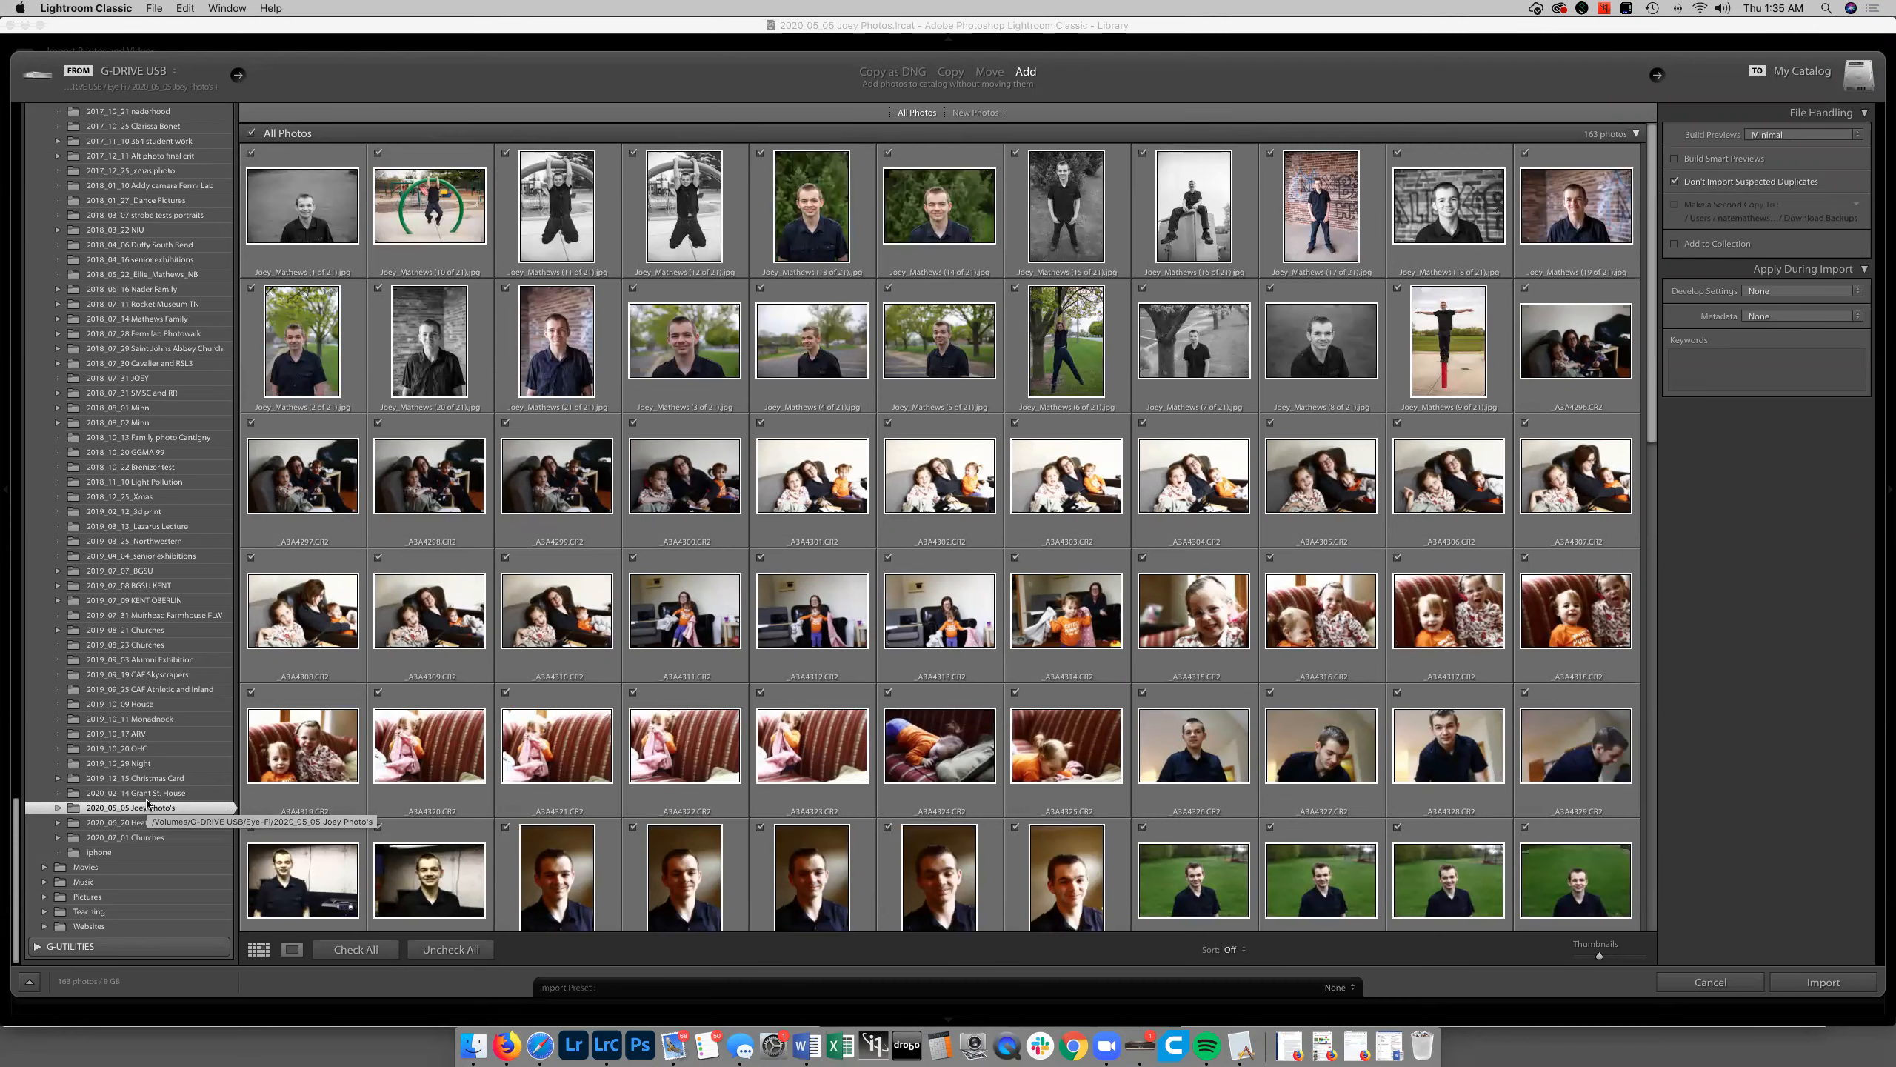
Uncheck all photos, try selecting separate park portraits, and select a consecutive range from _A3A4366.CR2 to _A3A4371.CR2.
scroll(898, 525, down, 5)
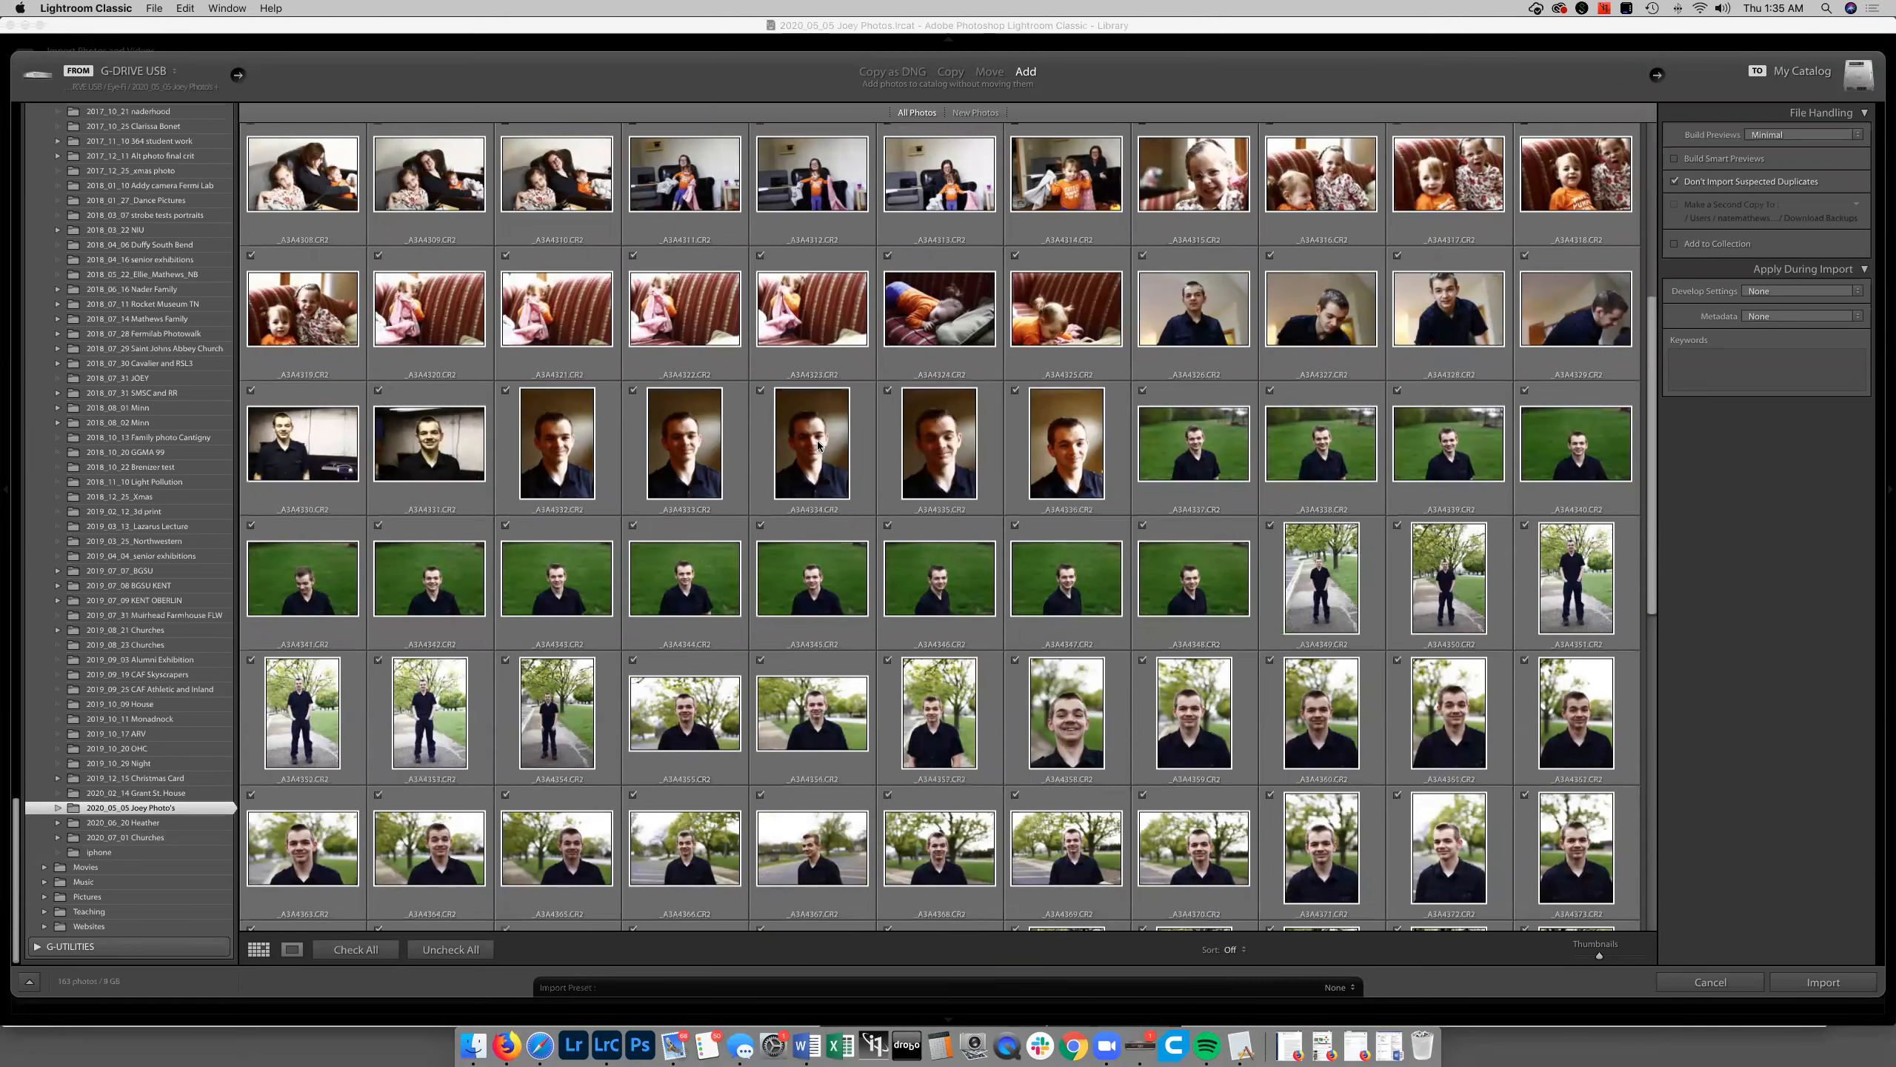
mouse_move(819, 446)
click(450, 949)
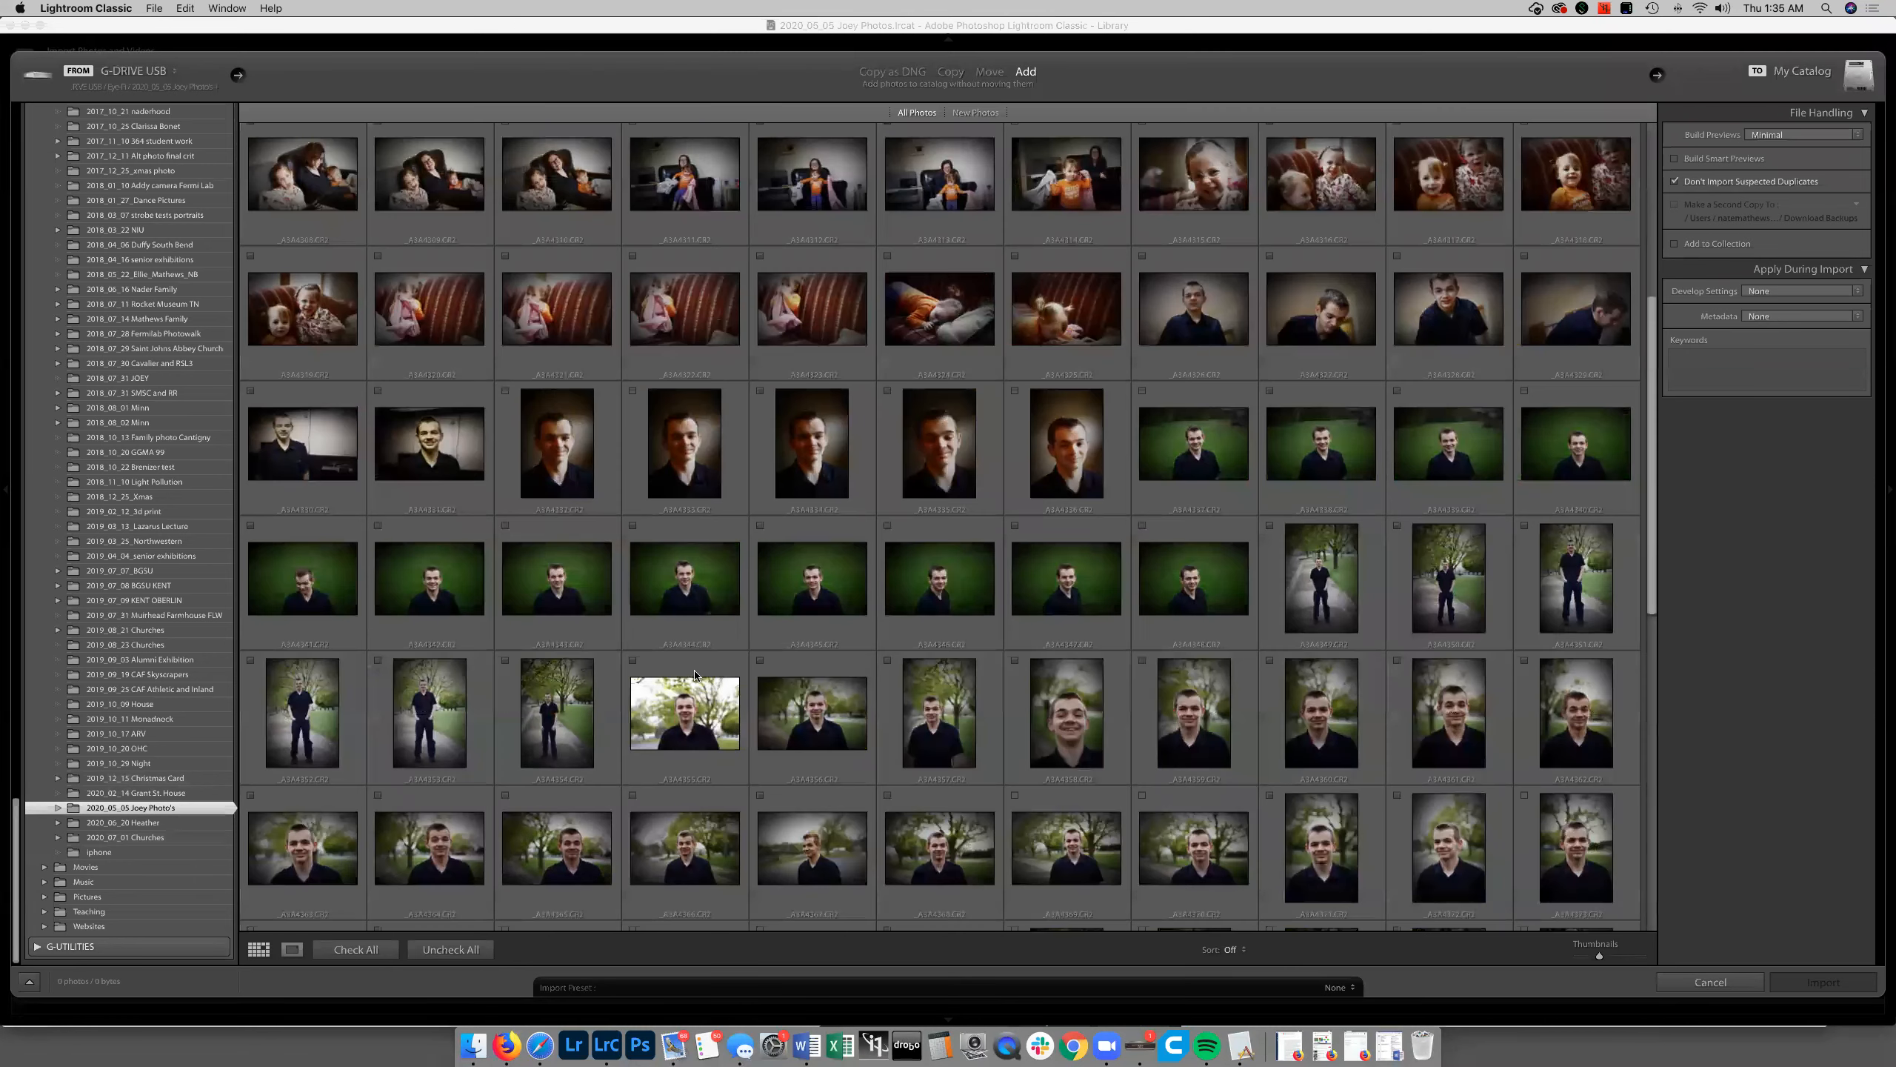
click(692, 699)
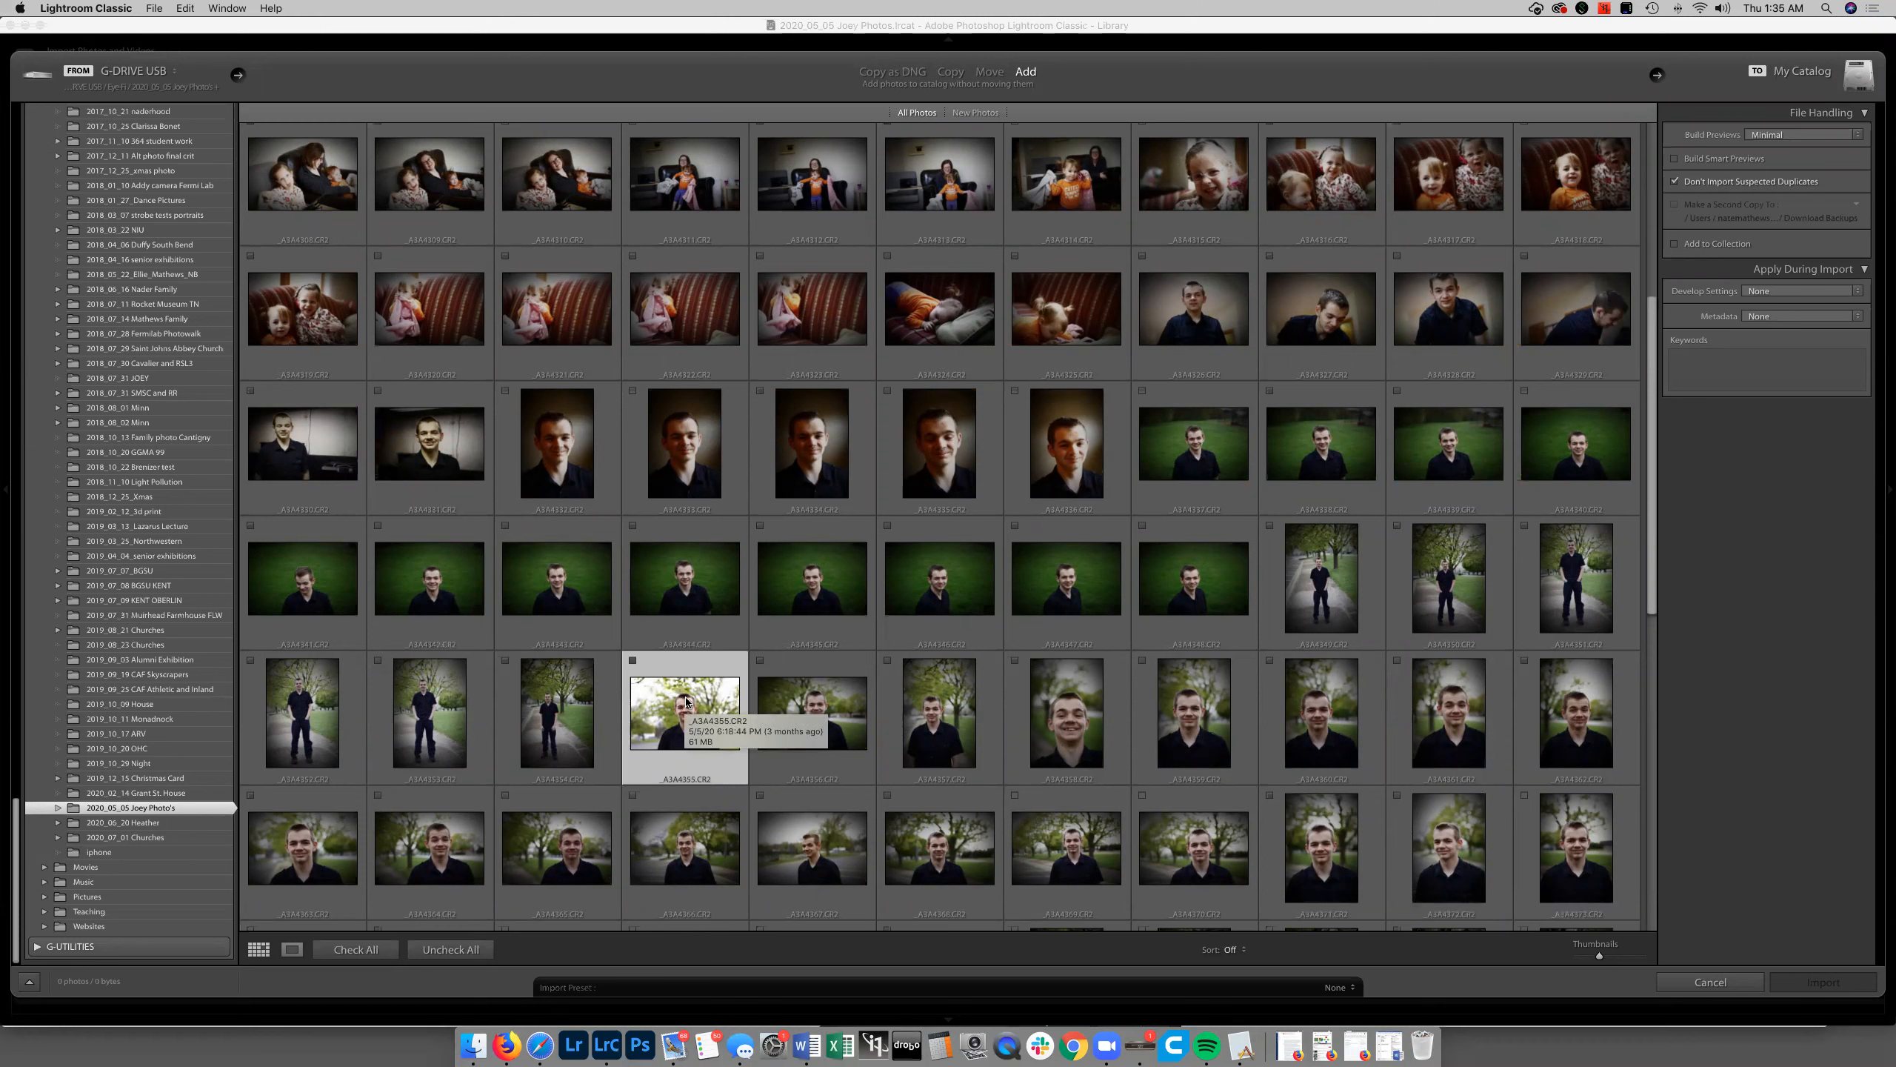
super+click(940, 714)
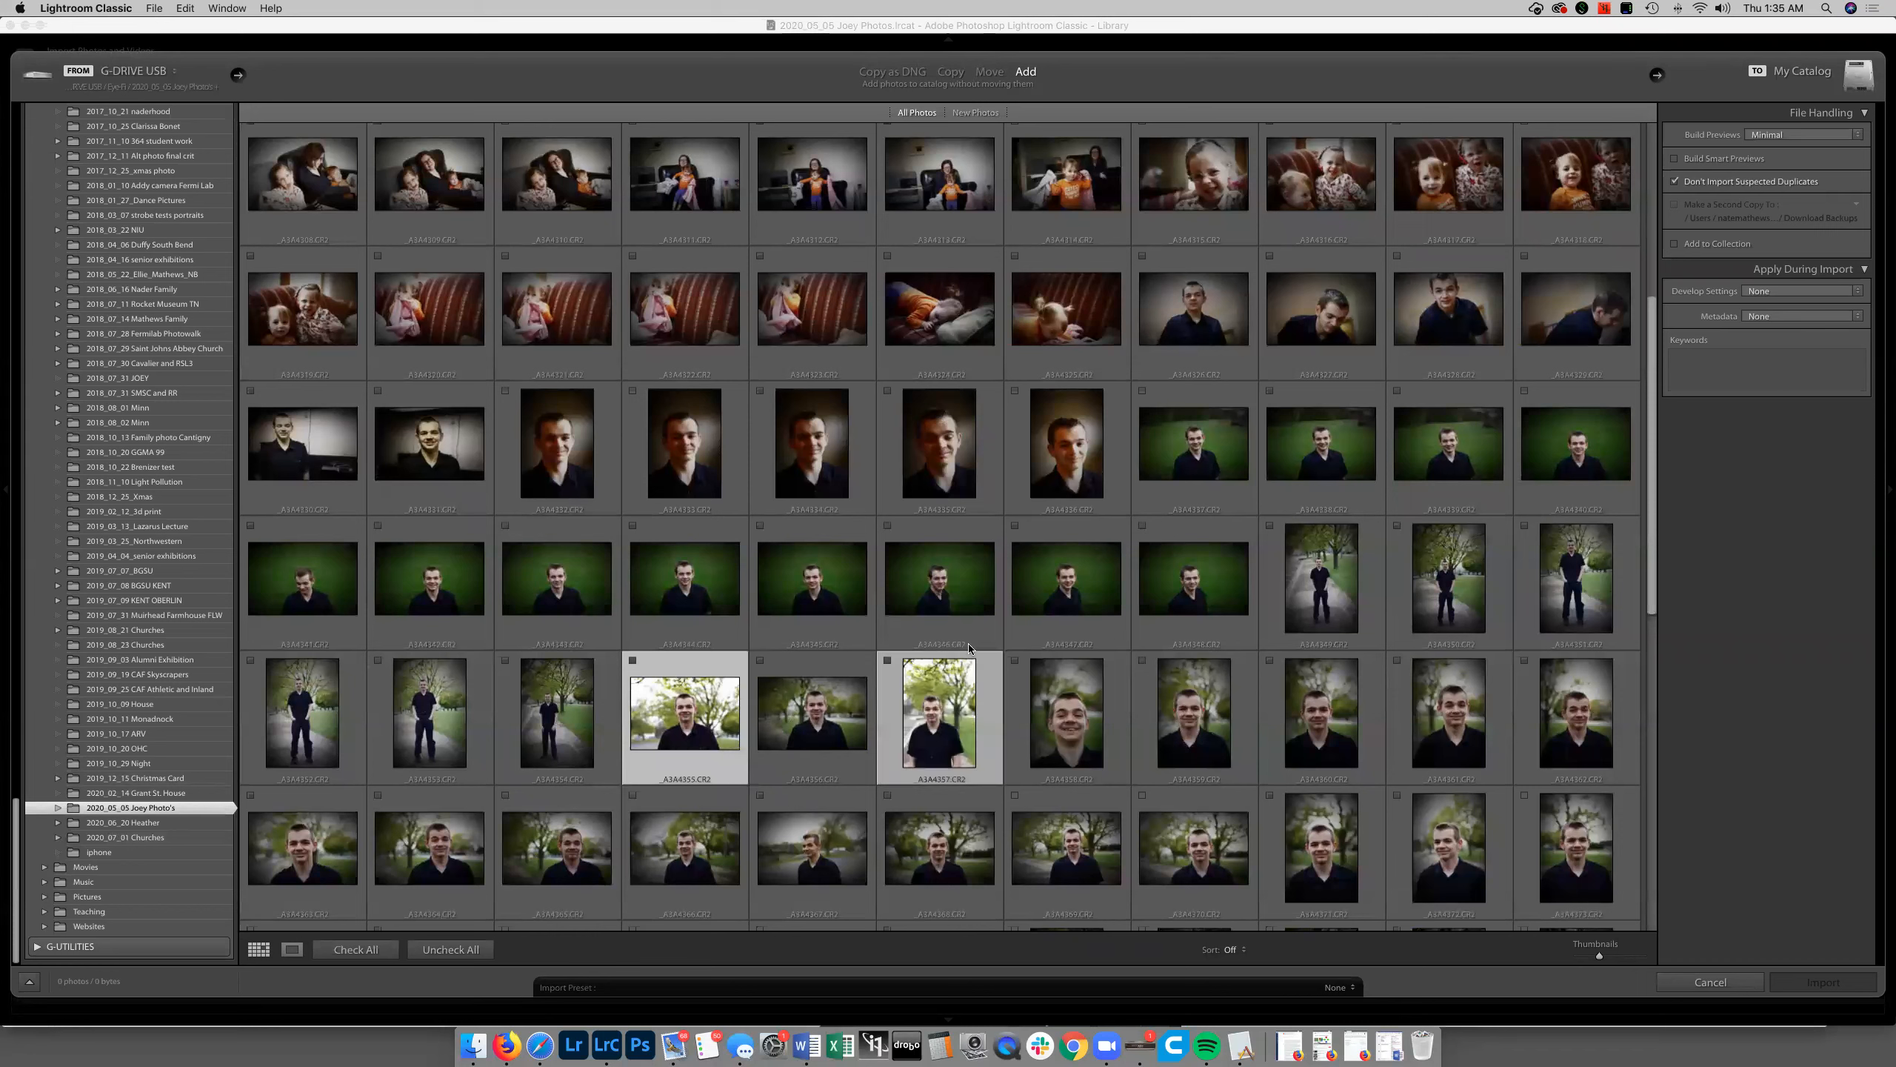
super+click(1051, 560)
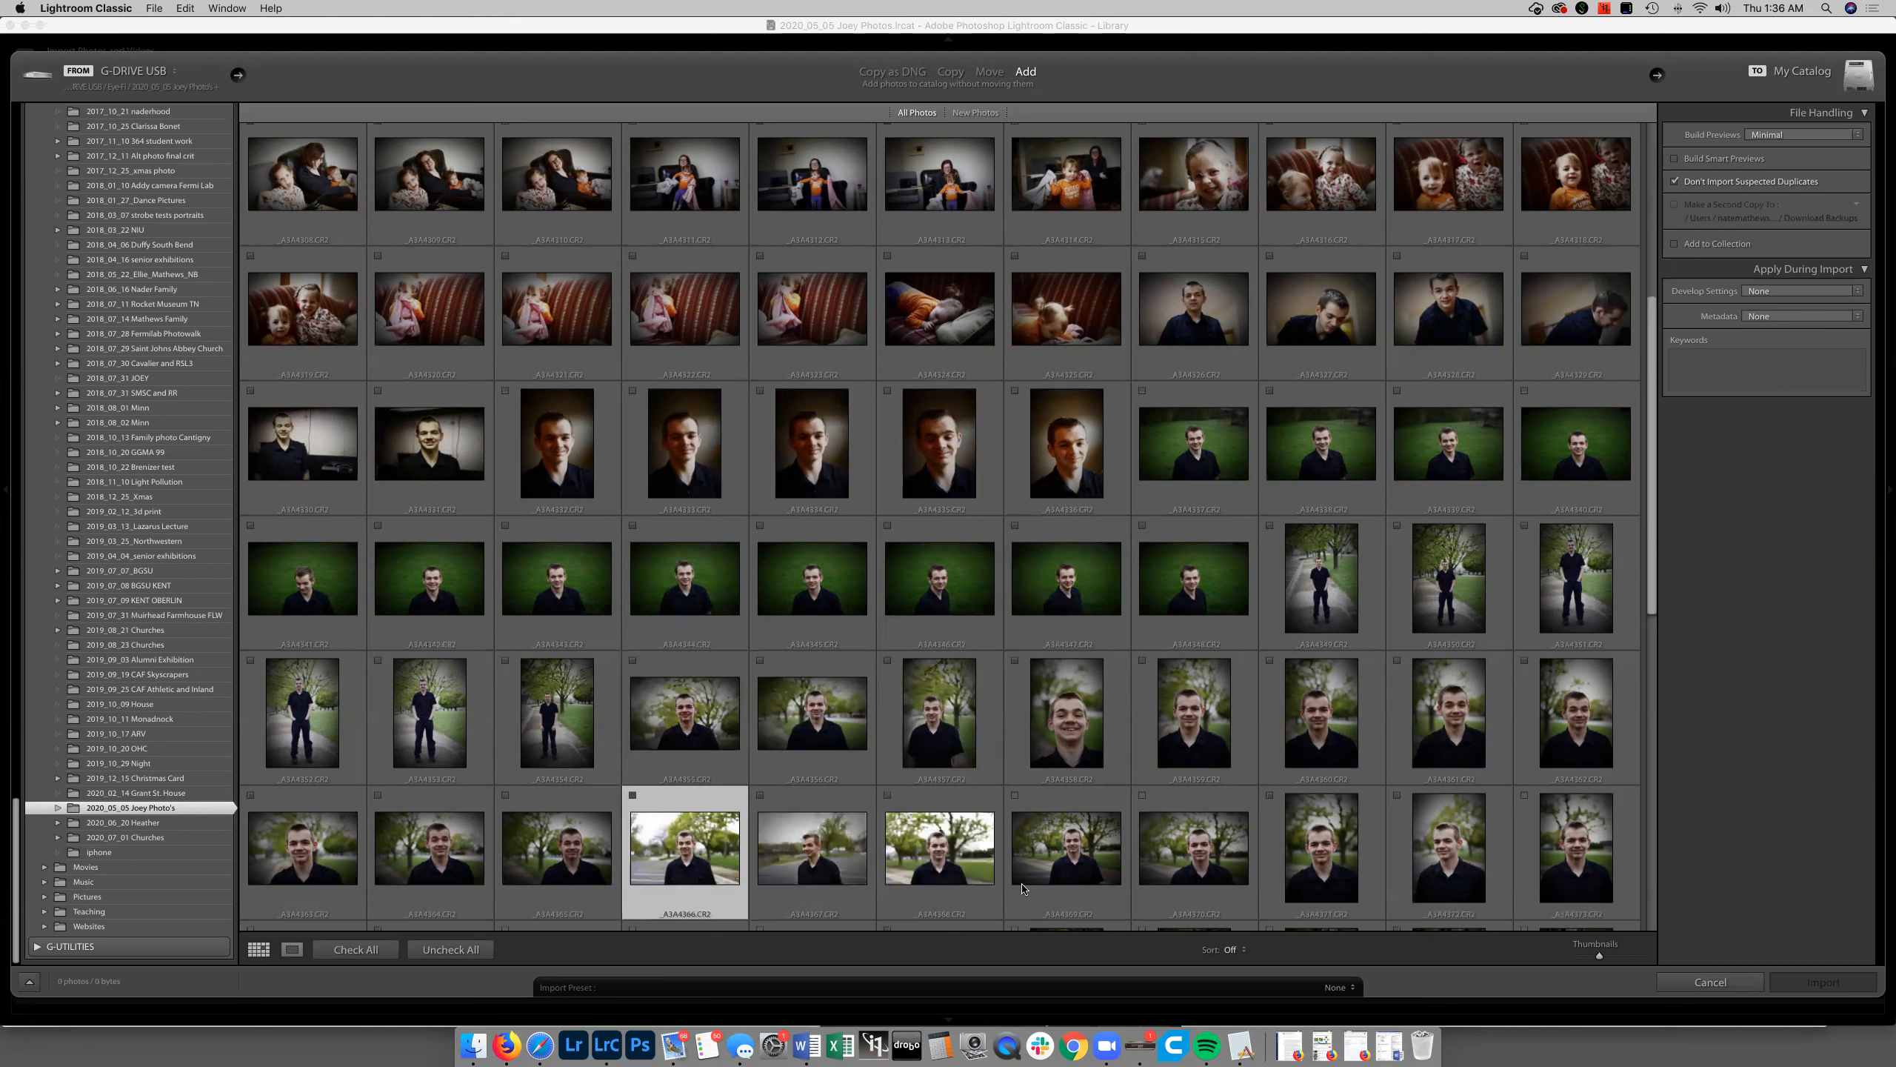
shift+click(1326, 873)
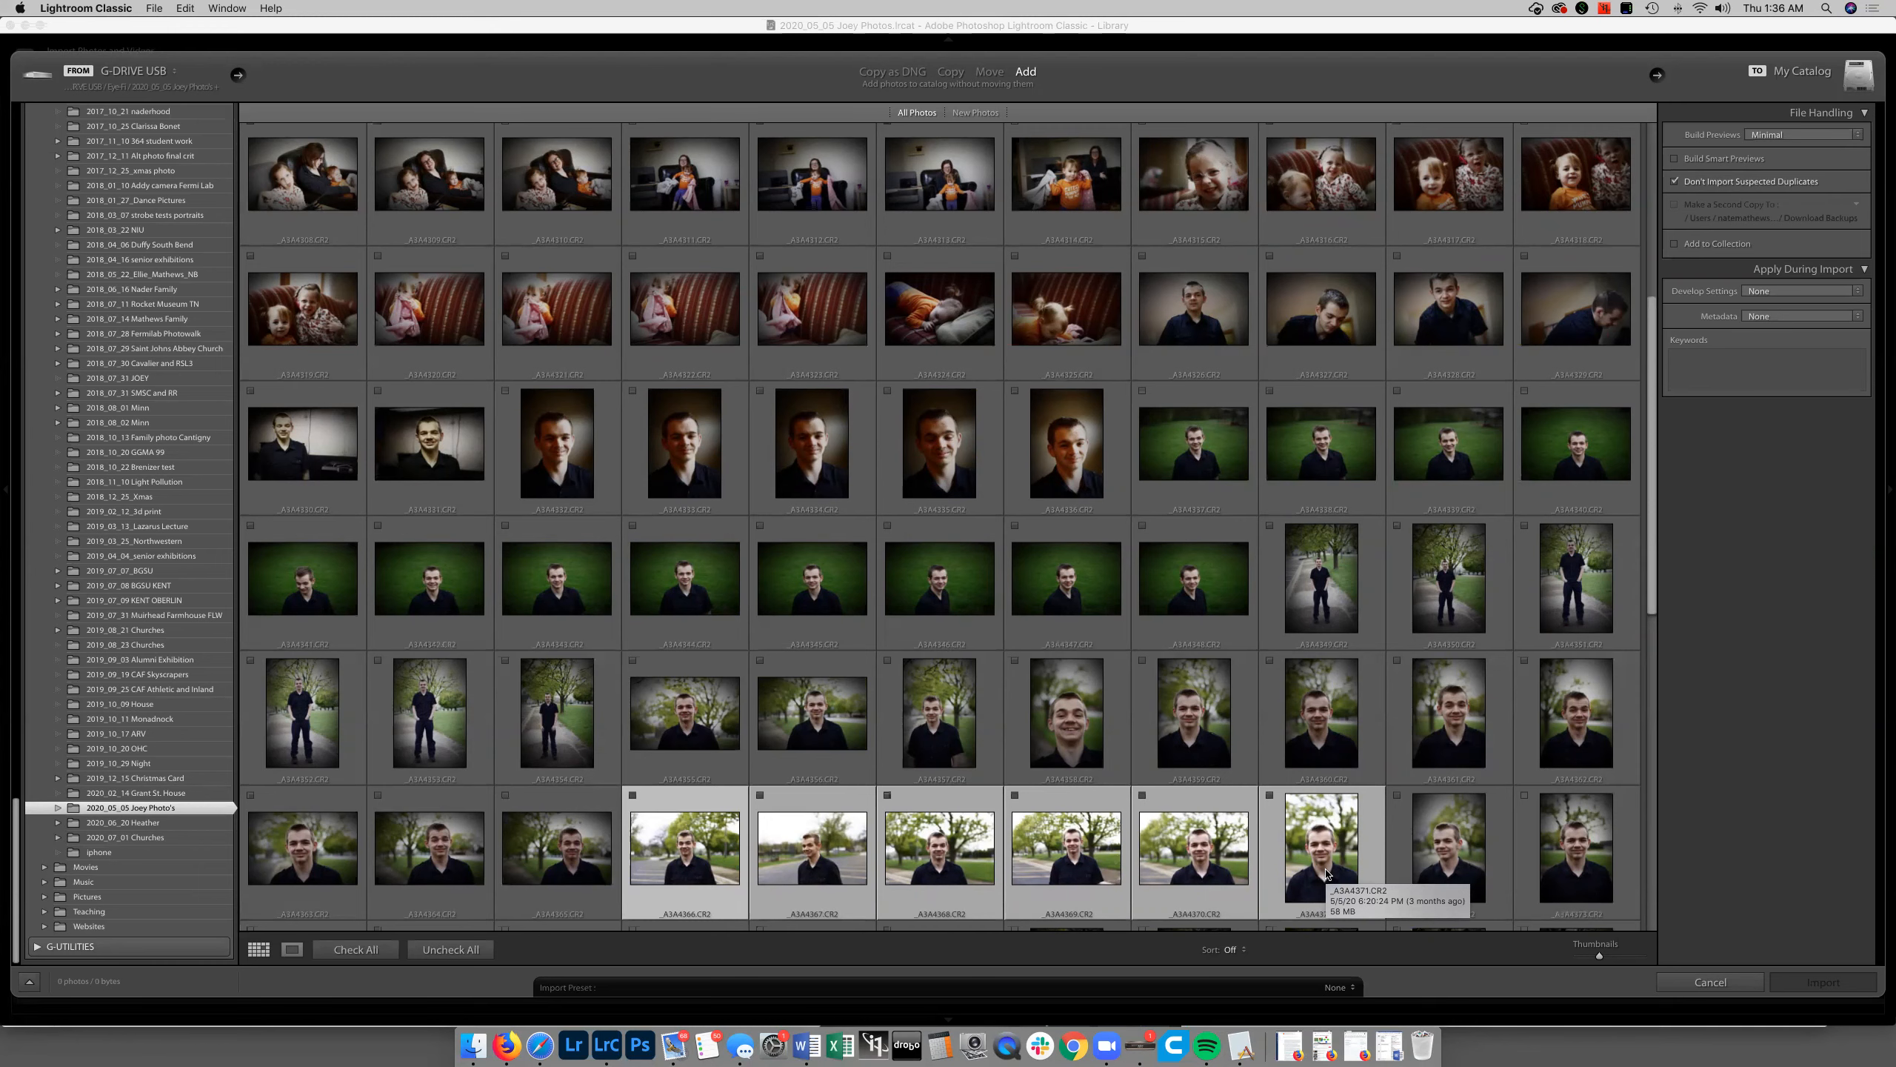
Select all photos except the portraits _A3A4357 to _A3A4359 and check the whole selection for import.
key(super+a)
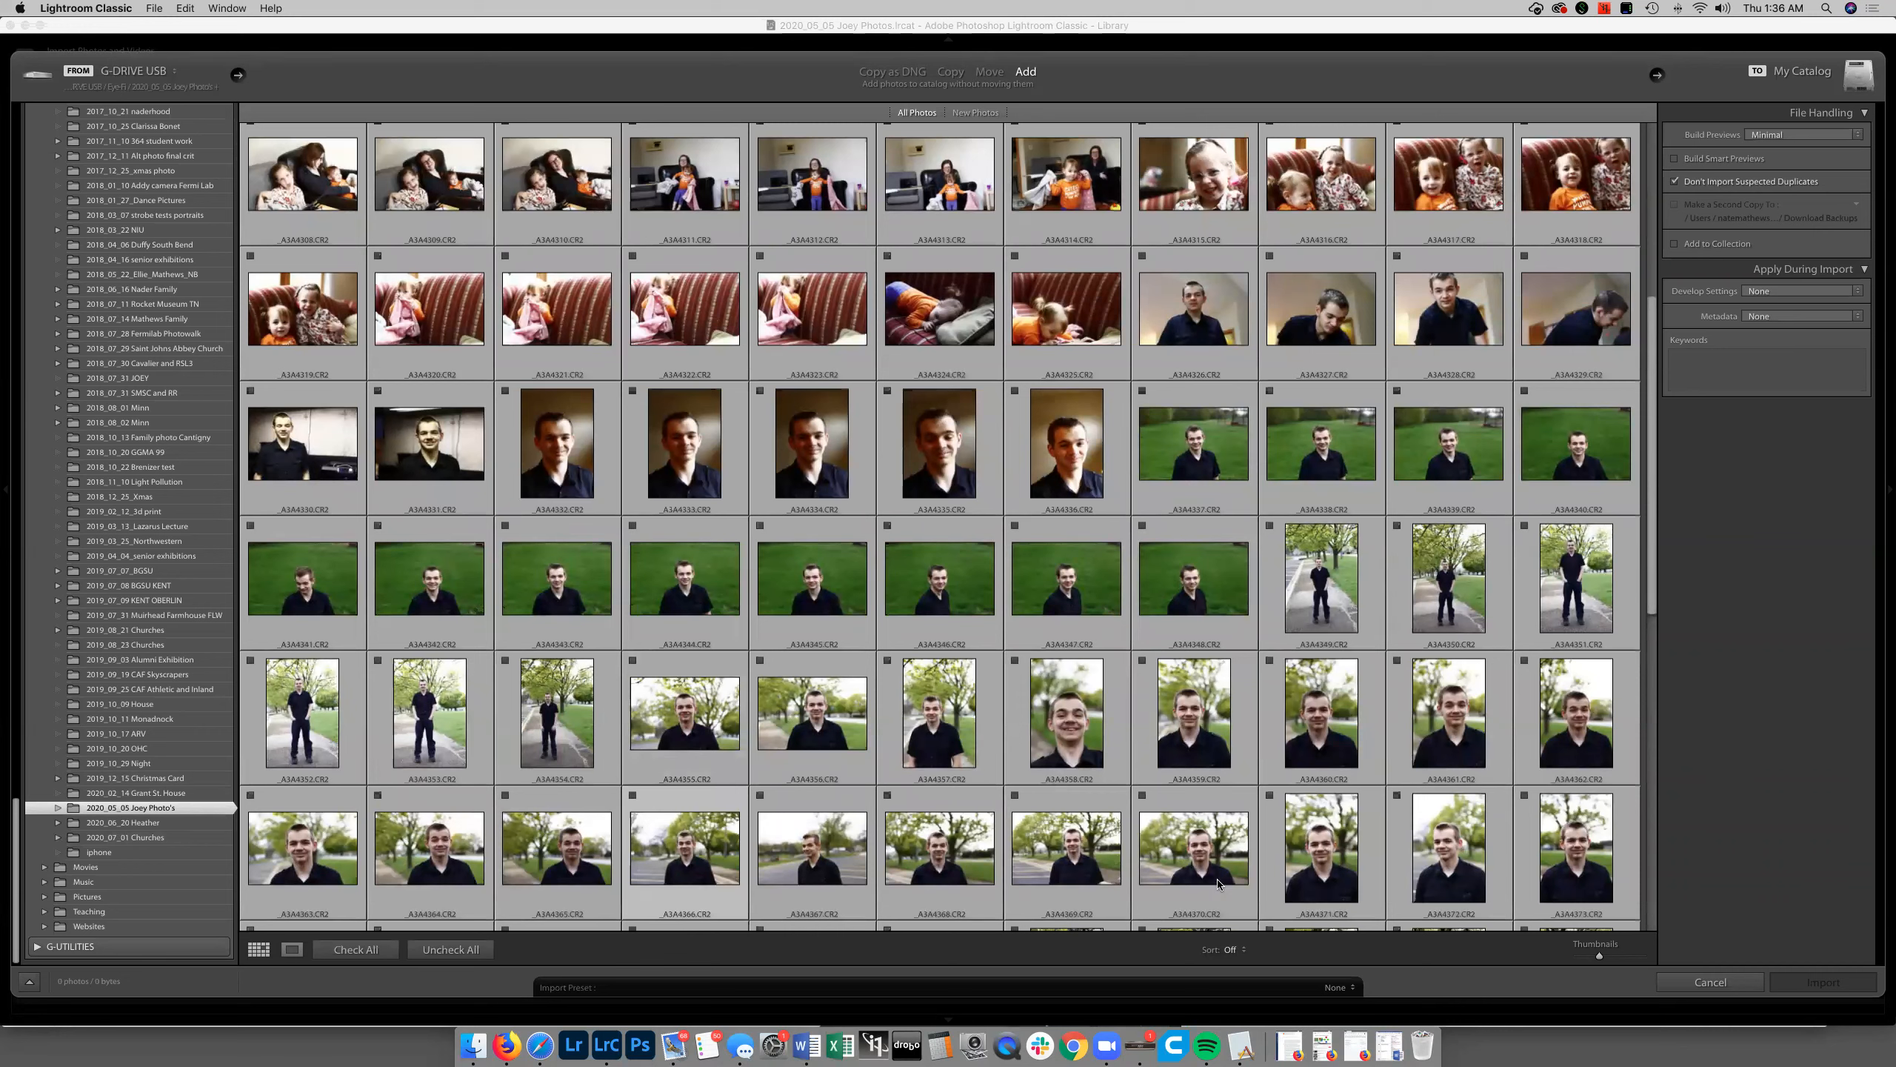
click(937, 741)
click(1062, 736)
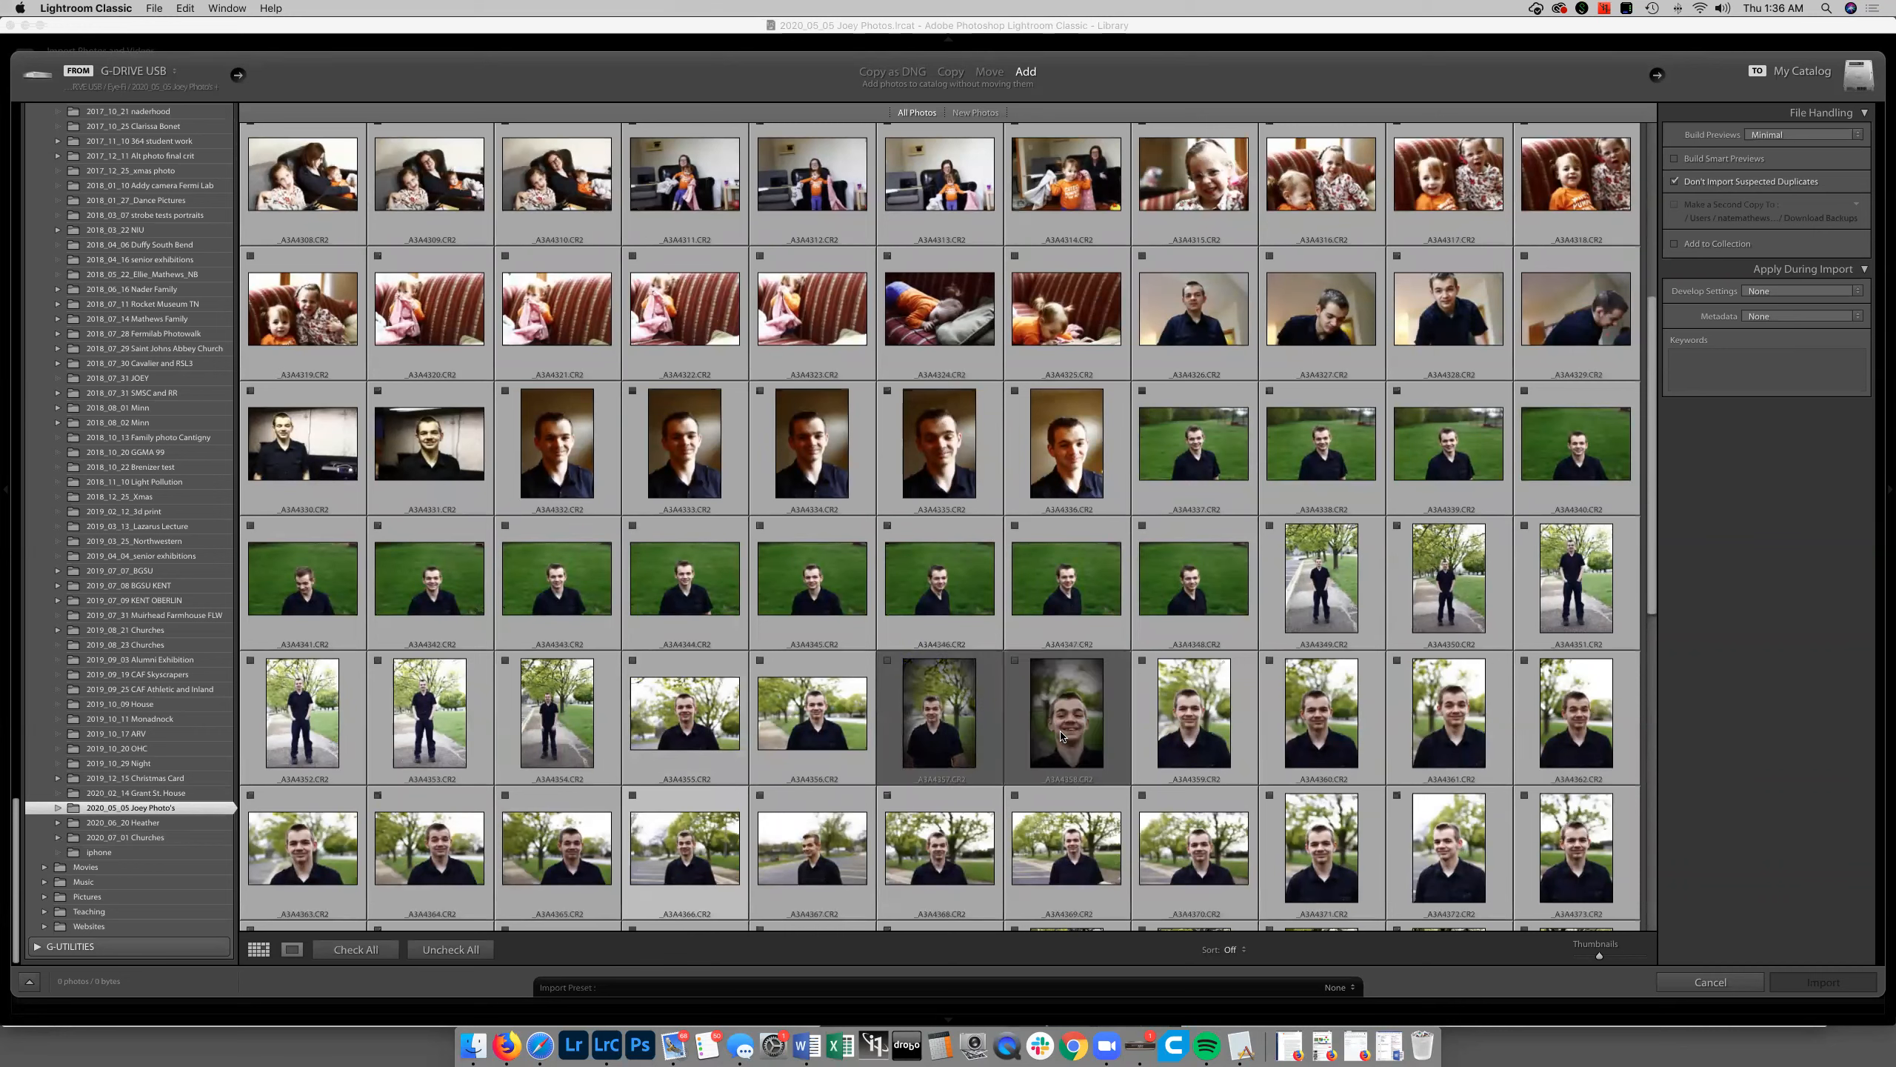
click(1189, 743)
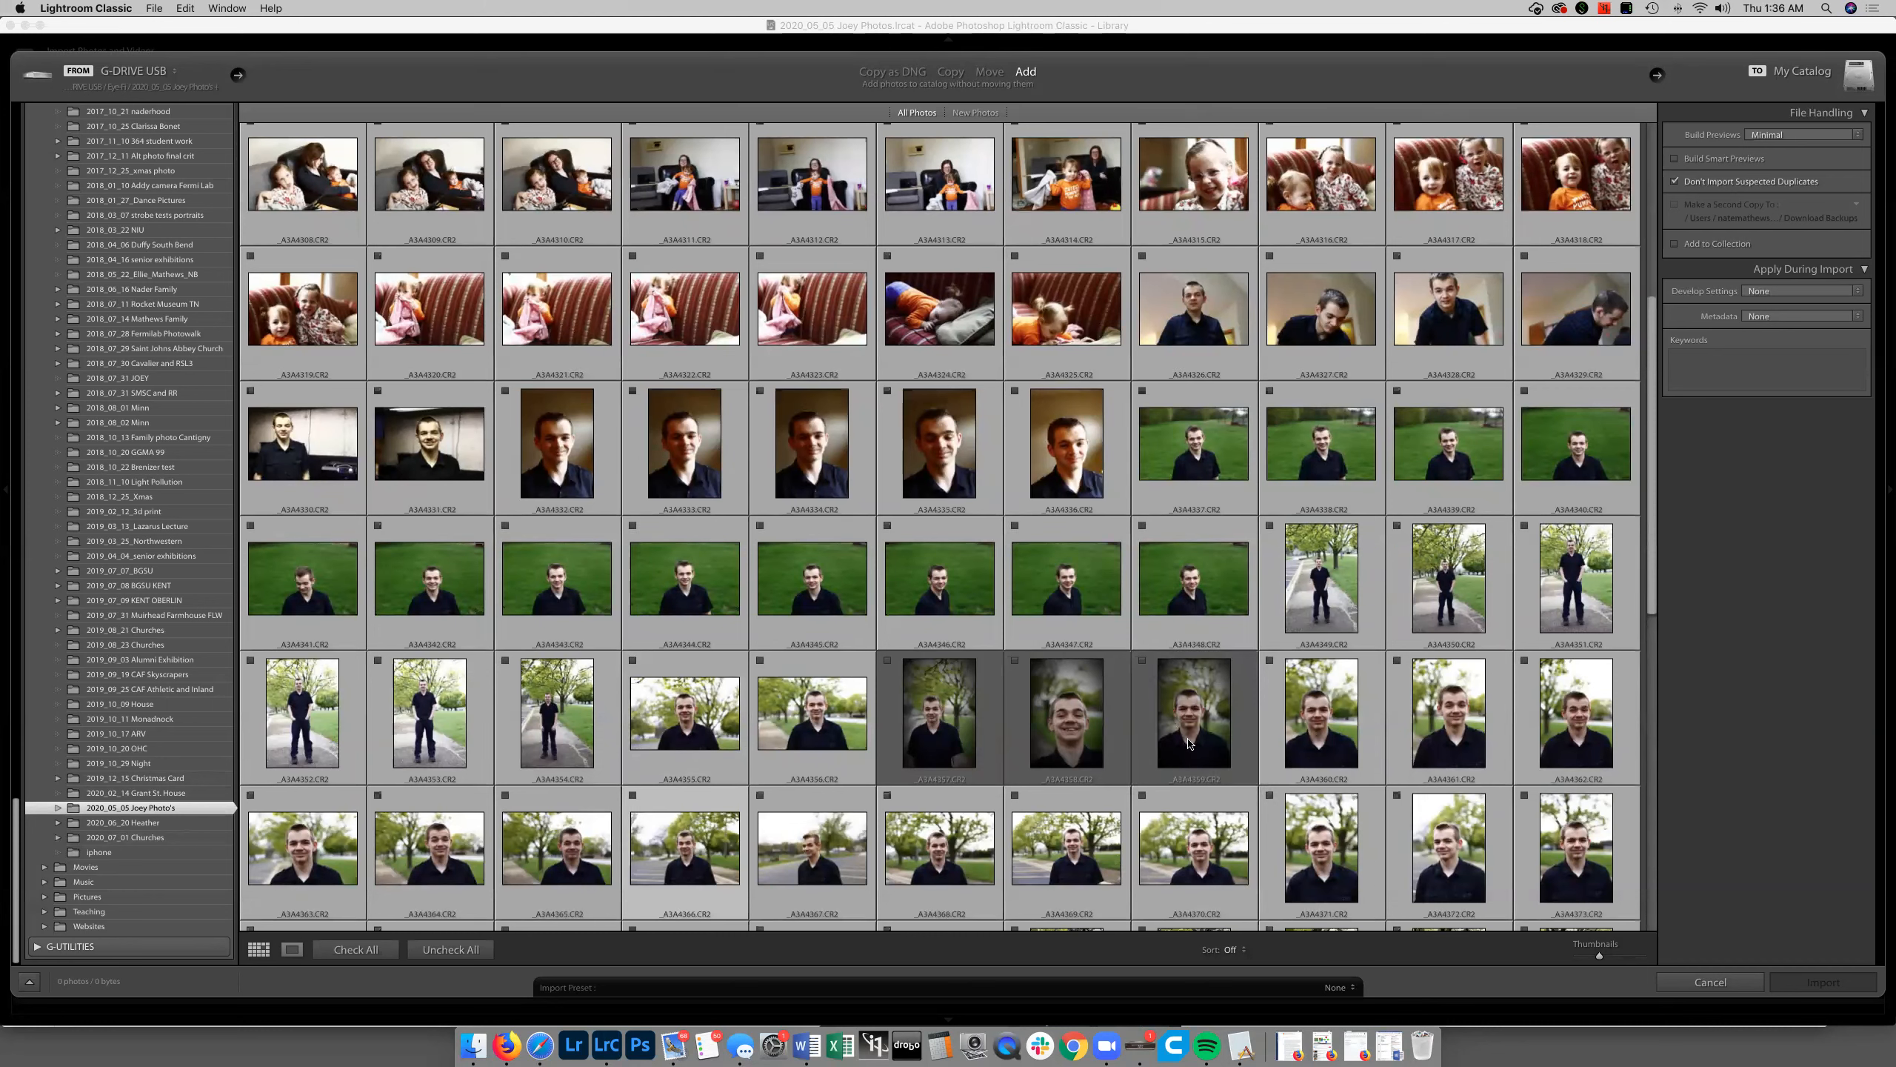
click(1267, 662)
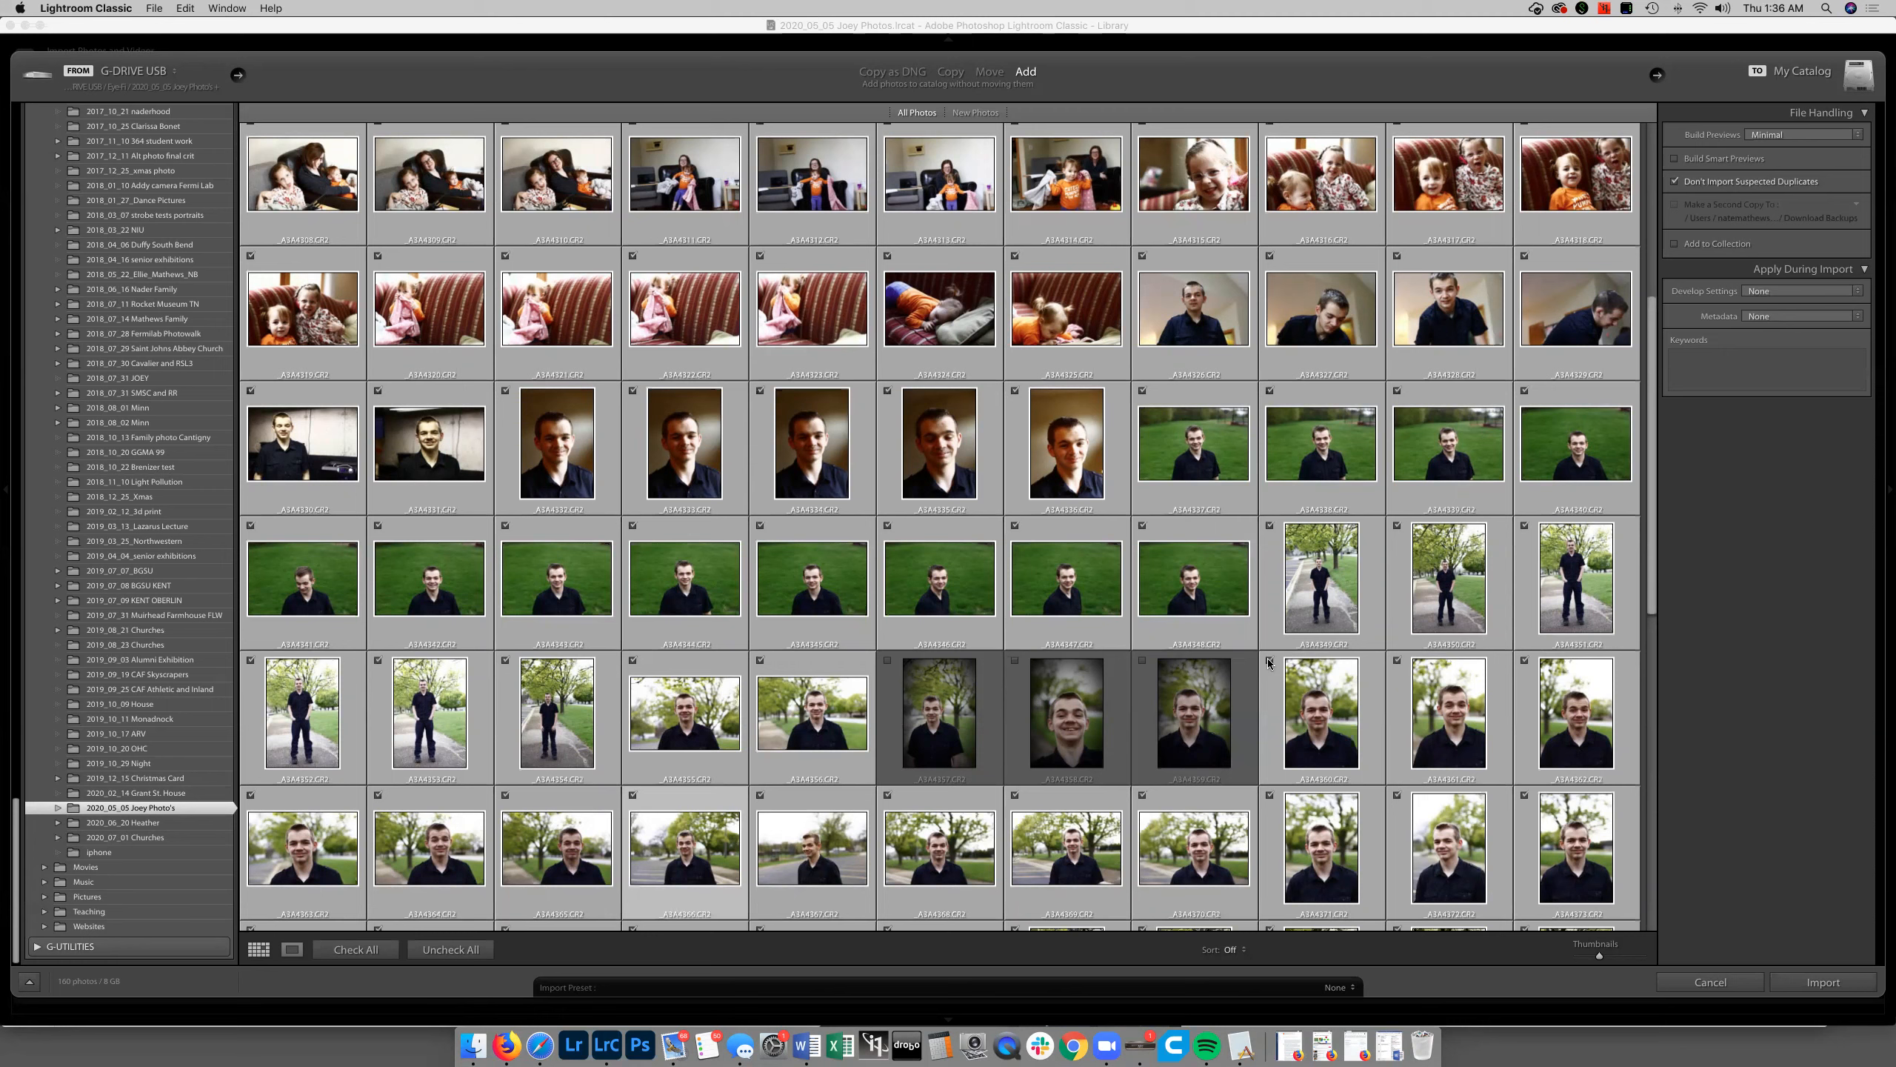
Check the three excluded park portraits individually so they are included in the import.
click(1142, 660)
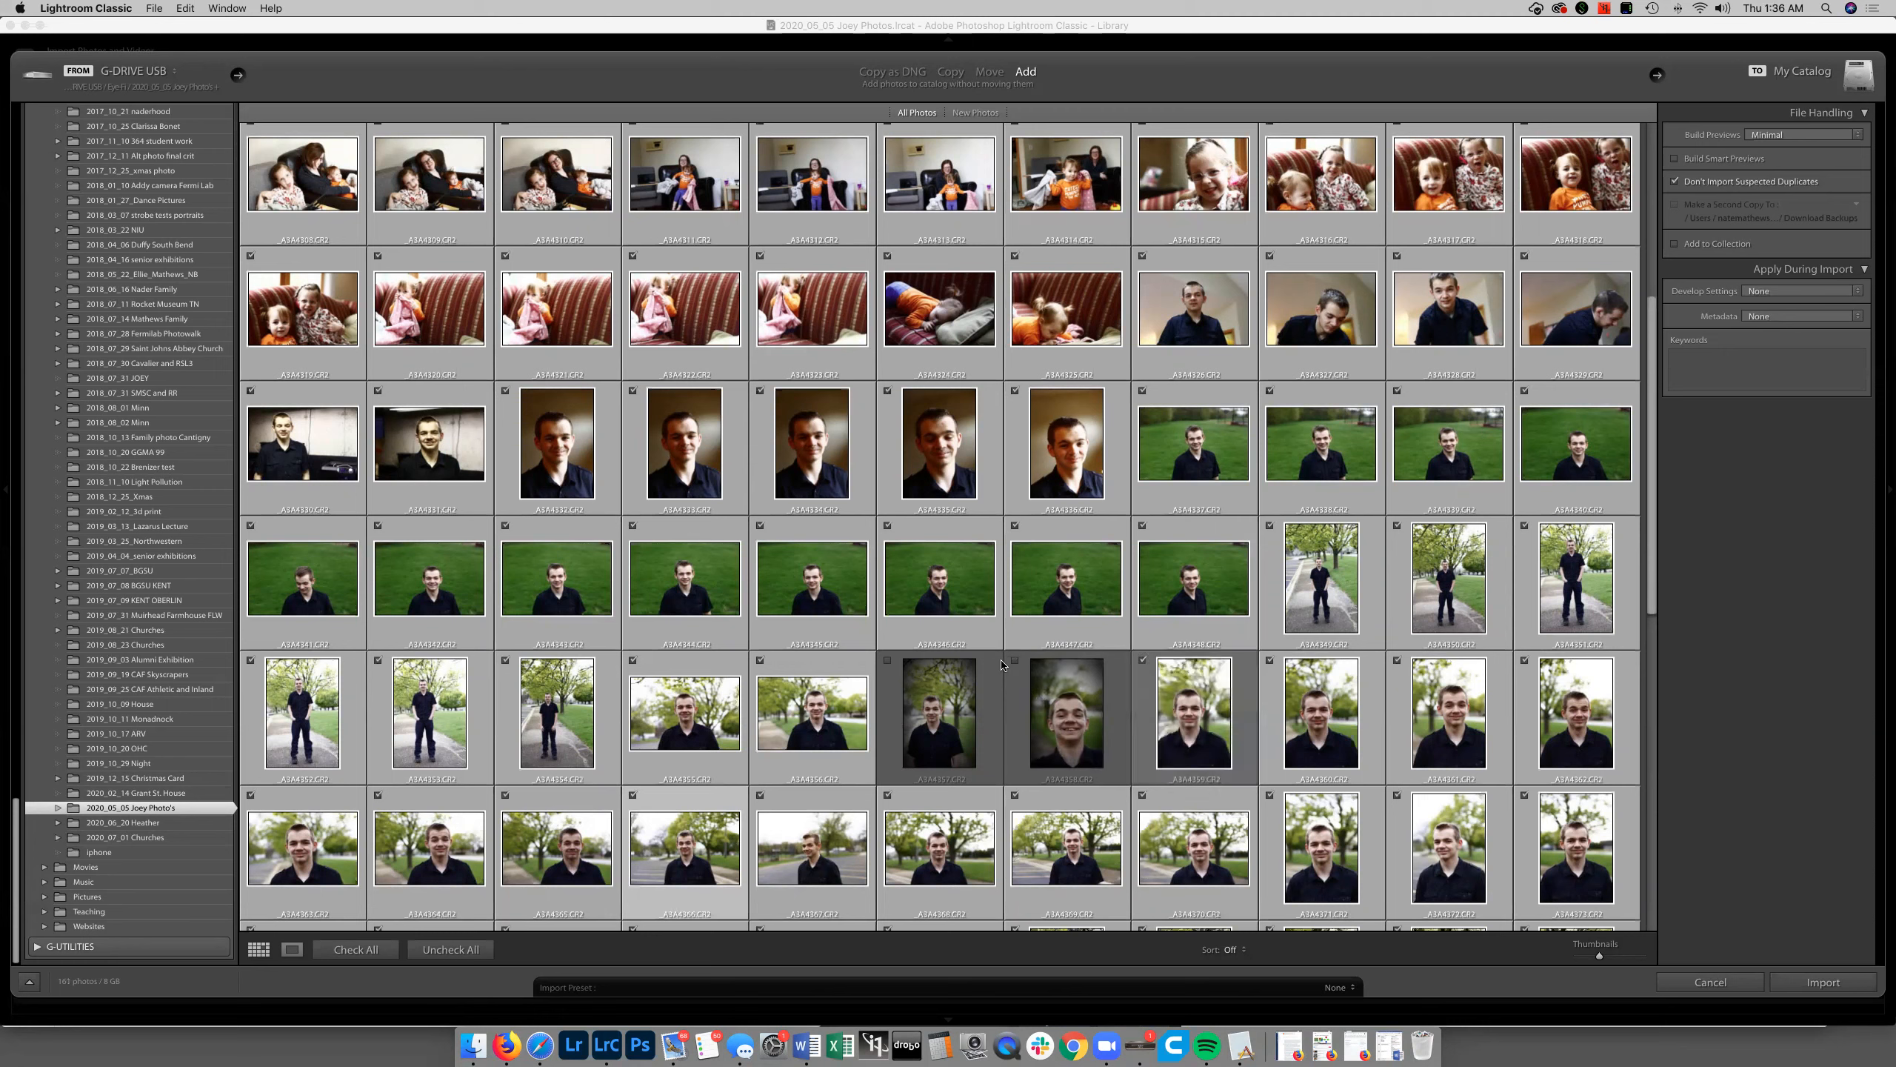
click(1016, 660)
click(888, 660)
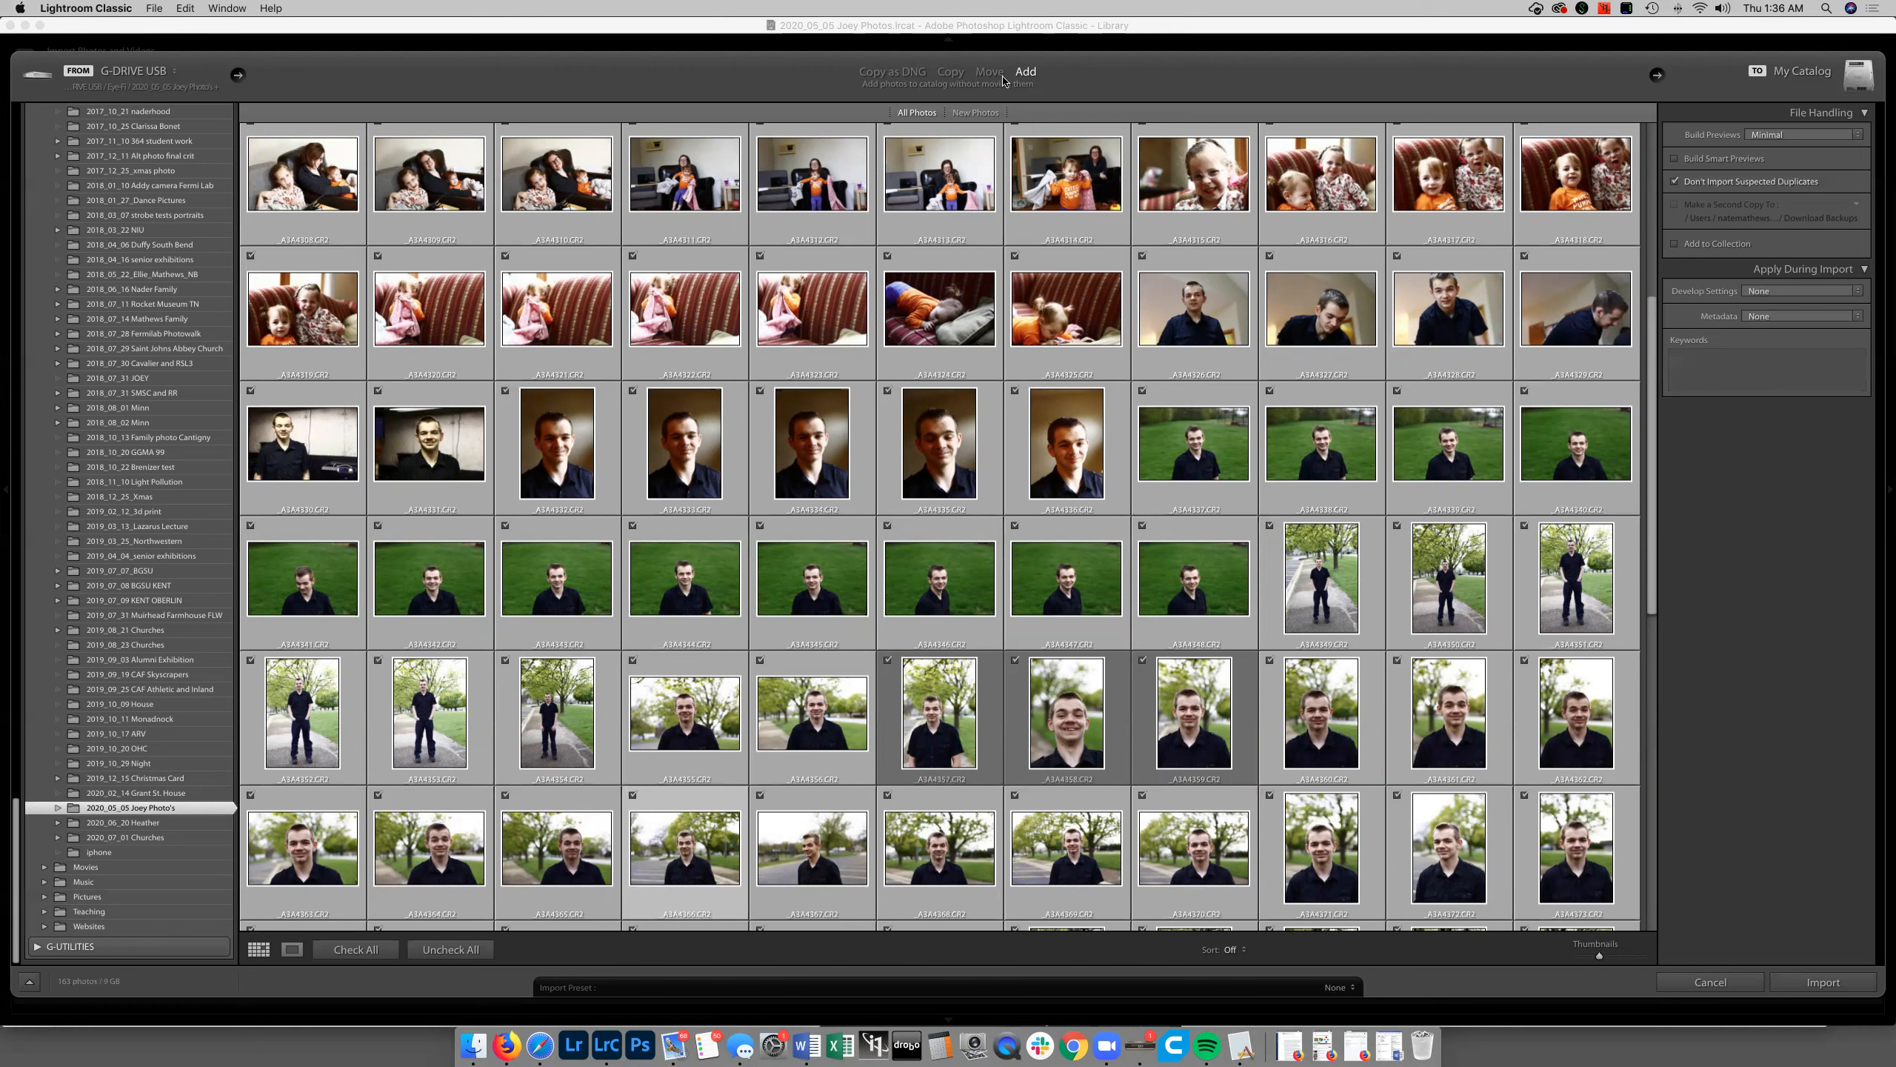
Compare the Move and Add import methods, ending with Move selected.
click(990, 72)
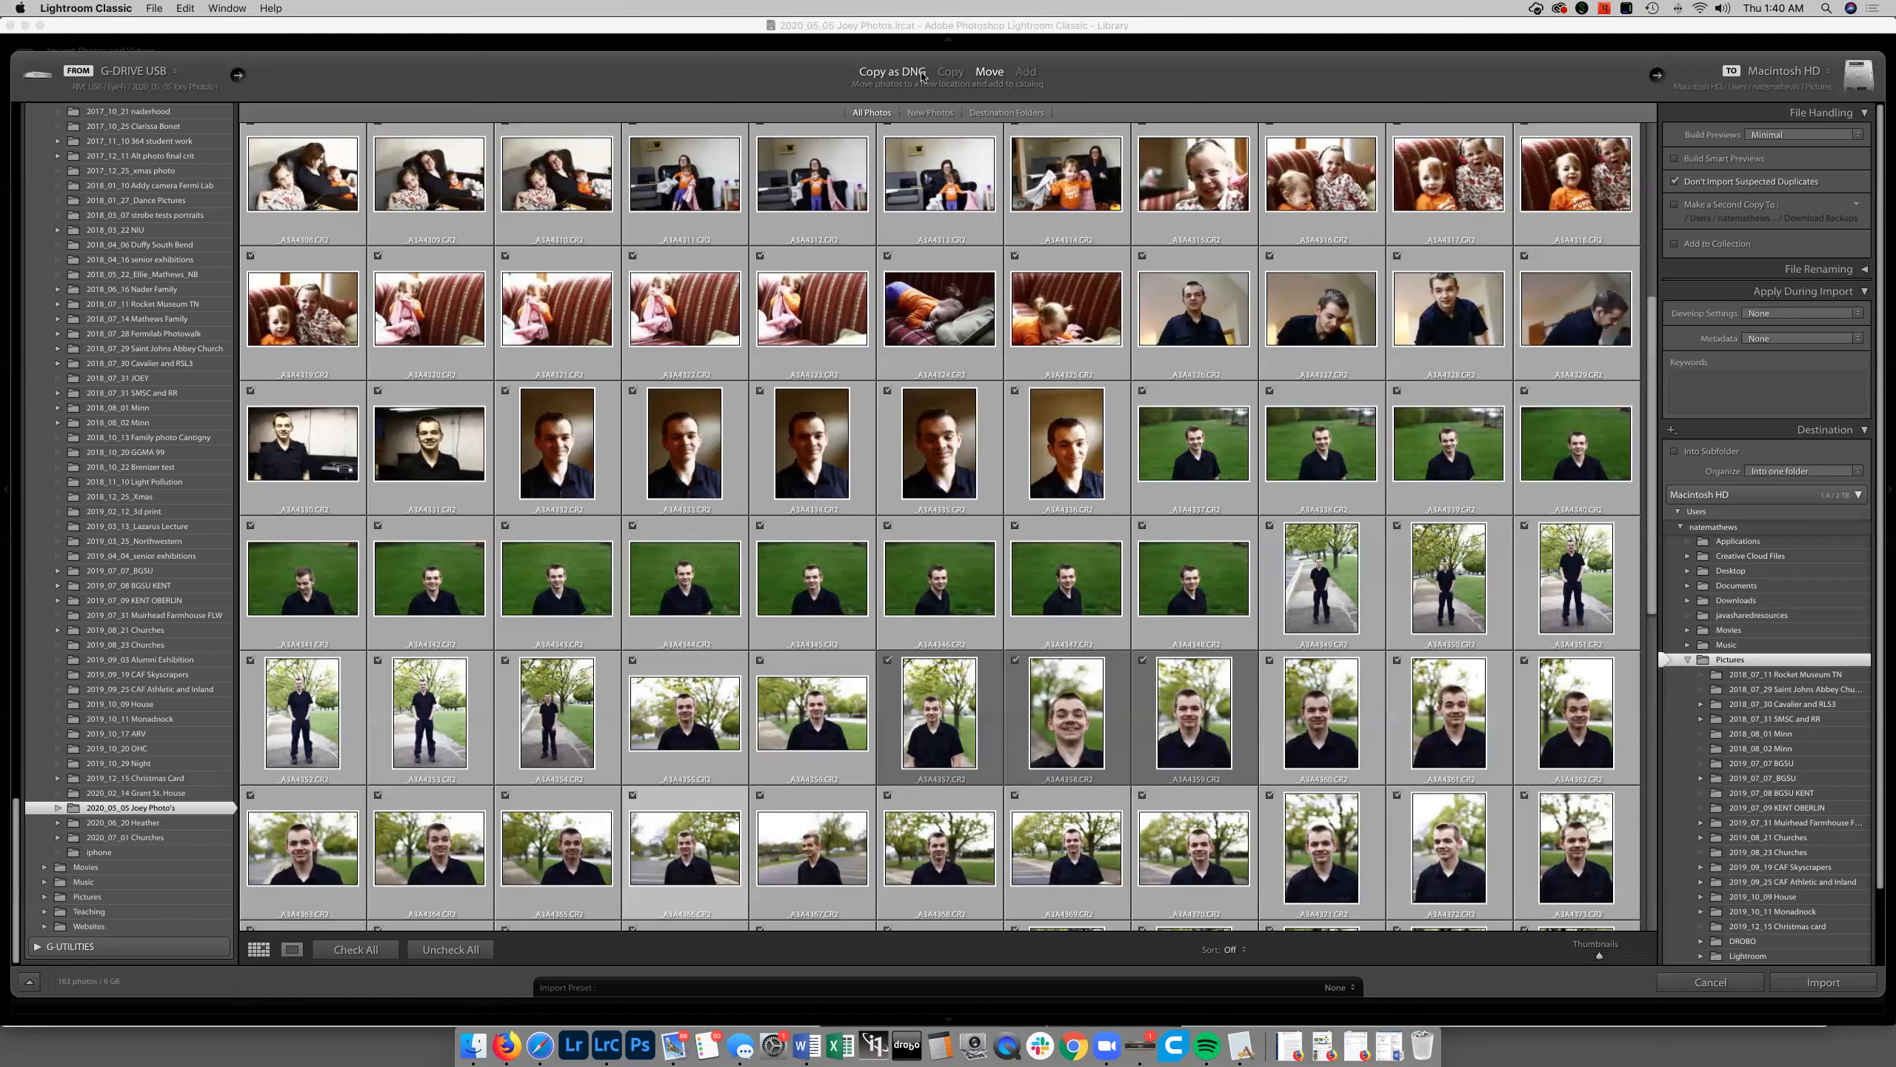
click(1026, 73)
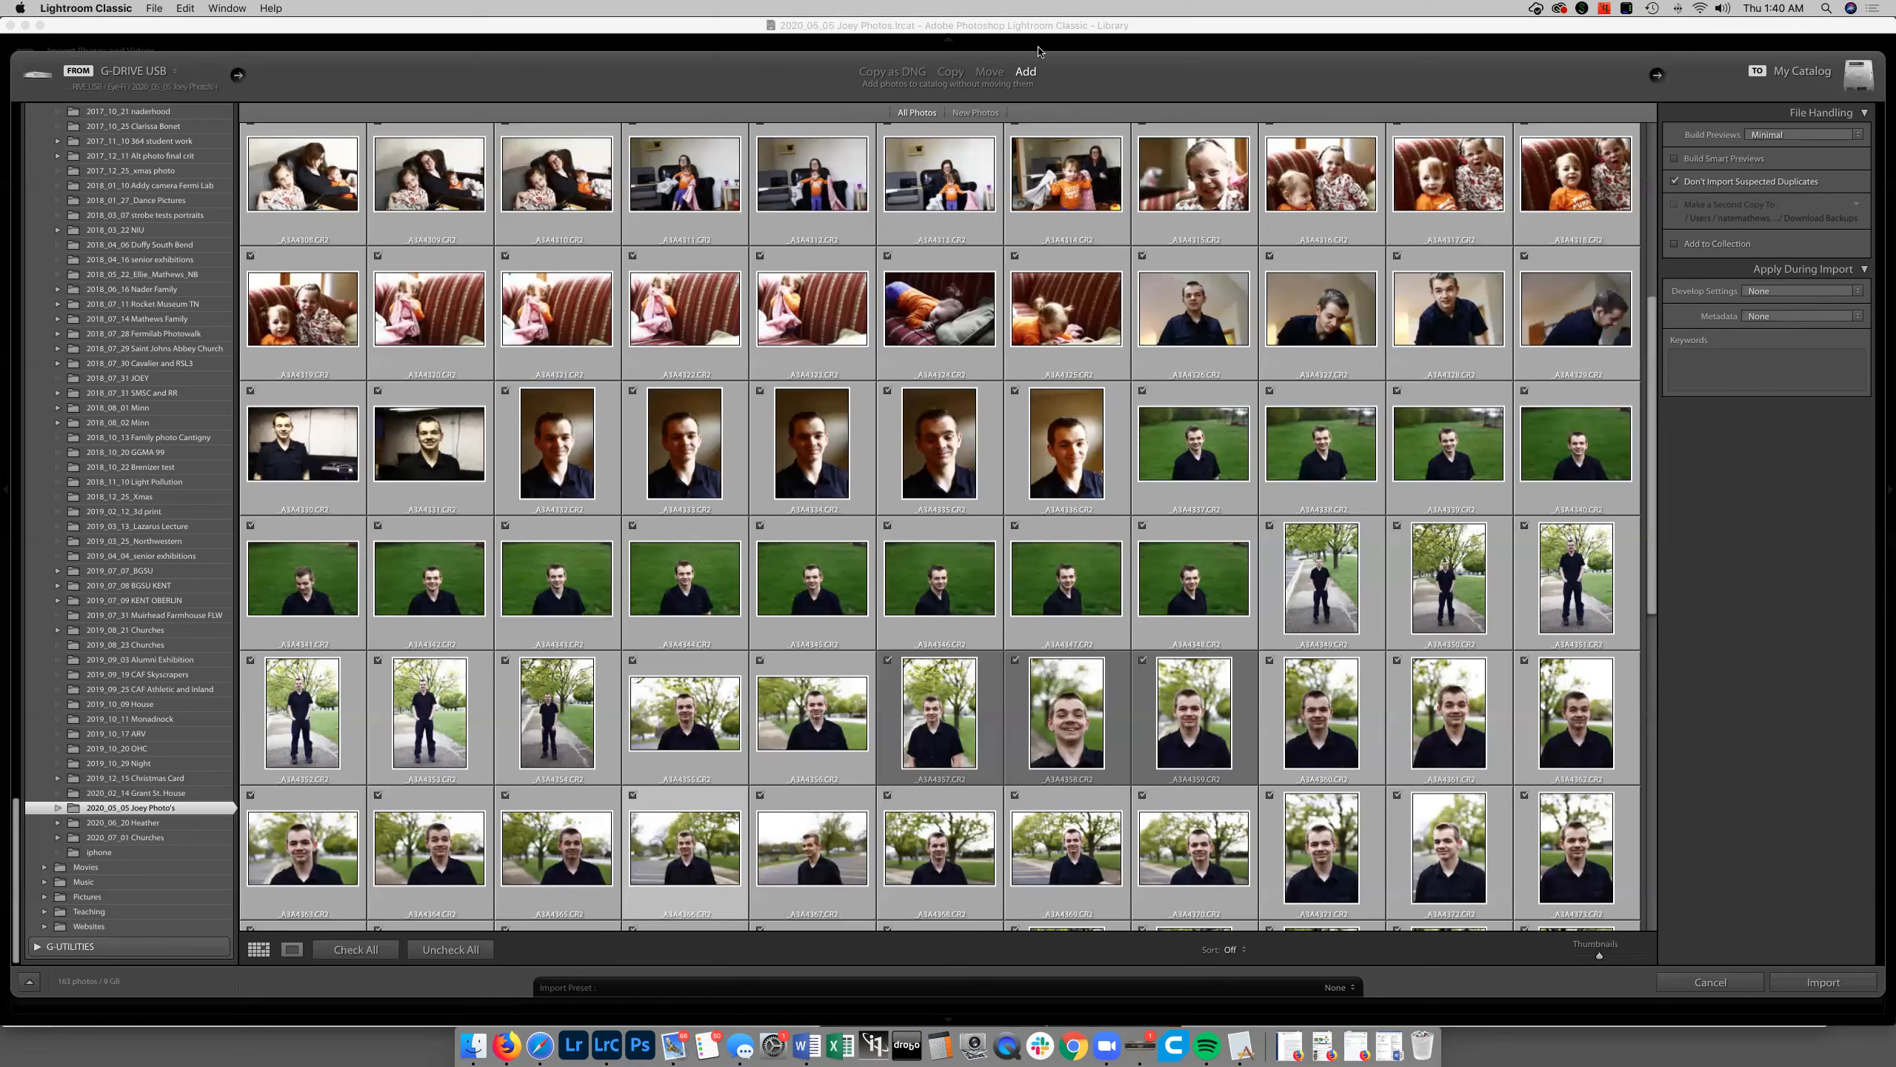
click(999, 73)
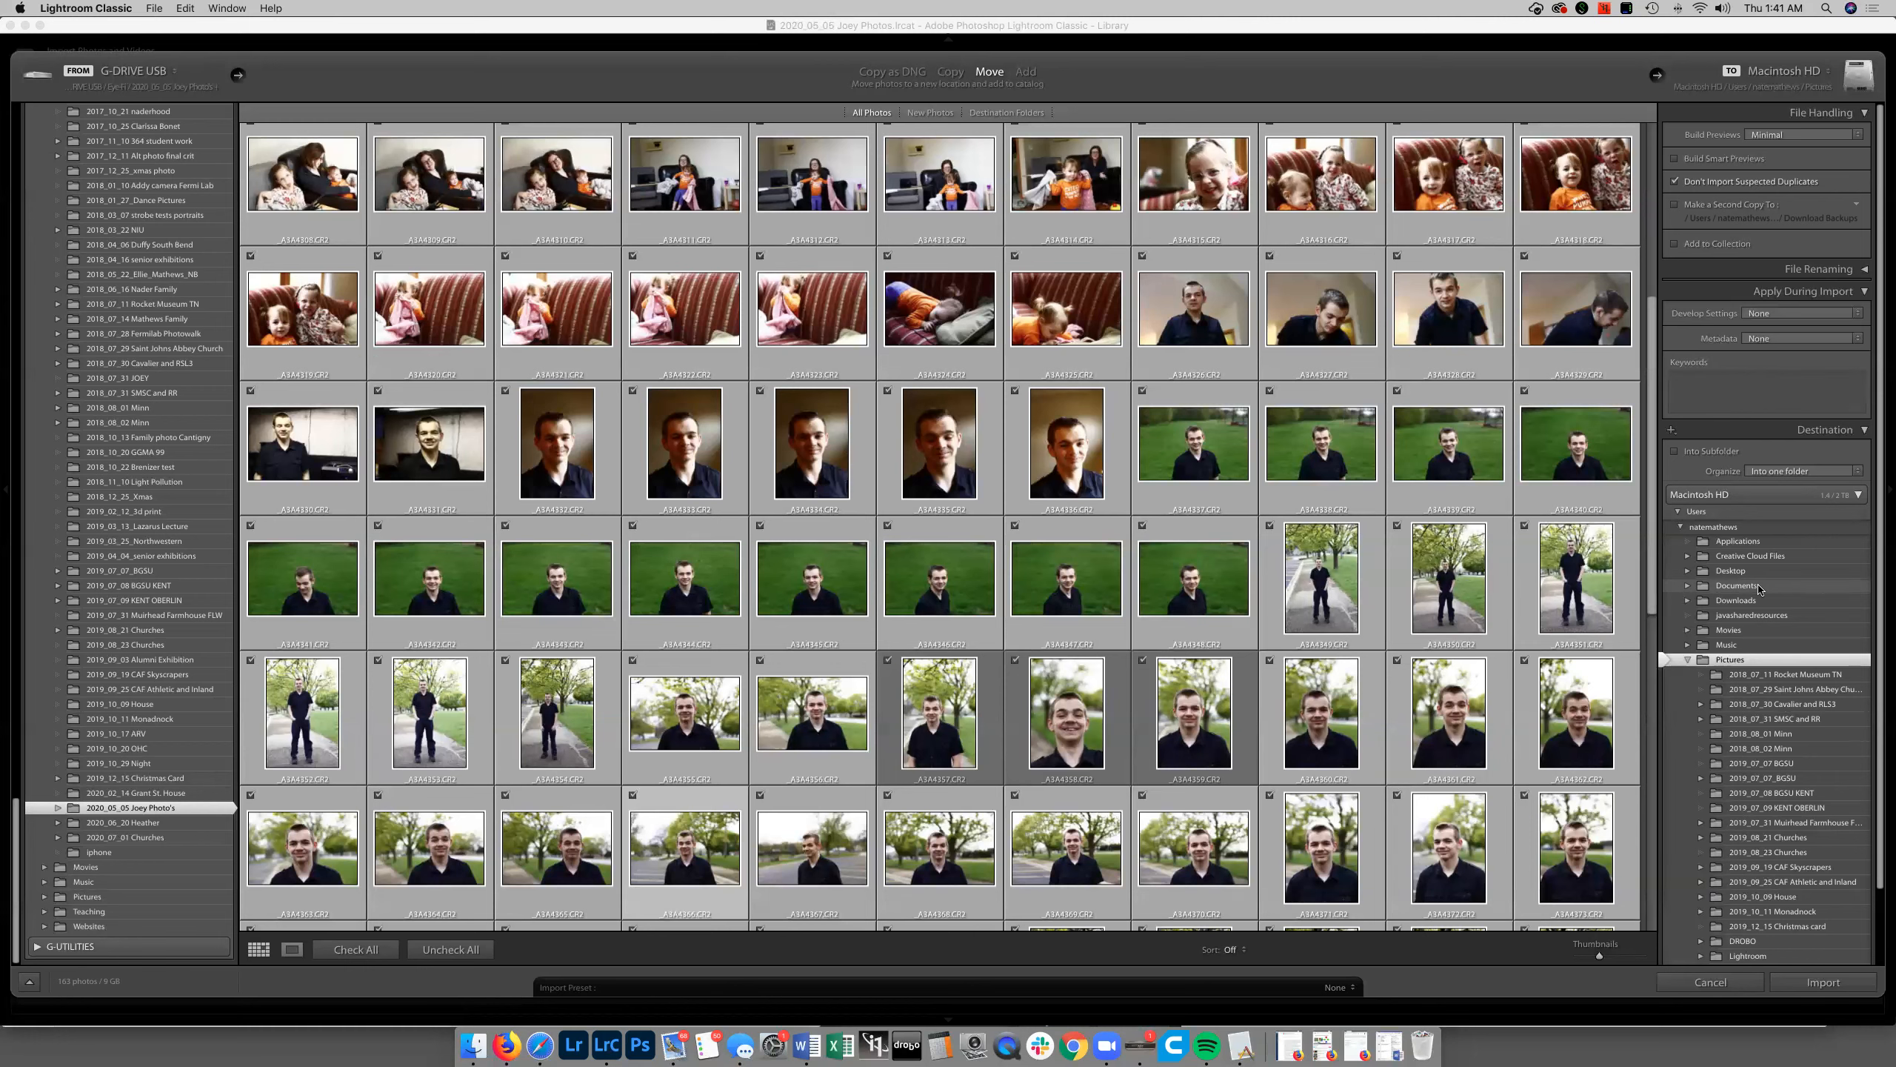
Organize the destination by date and inspect the date folder planned inside Pictures.
click(1700, 452)
click(1827, 471)
click(1830, 460)
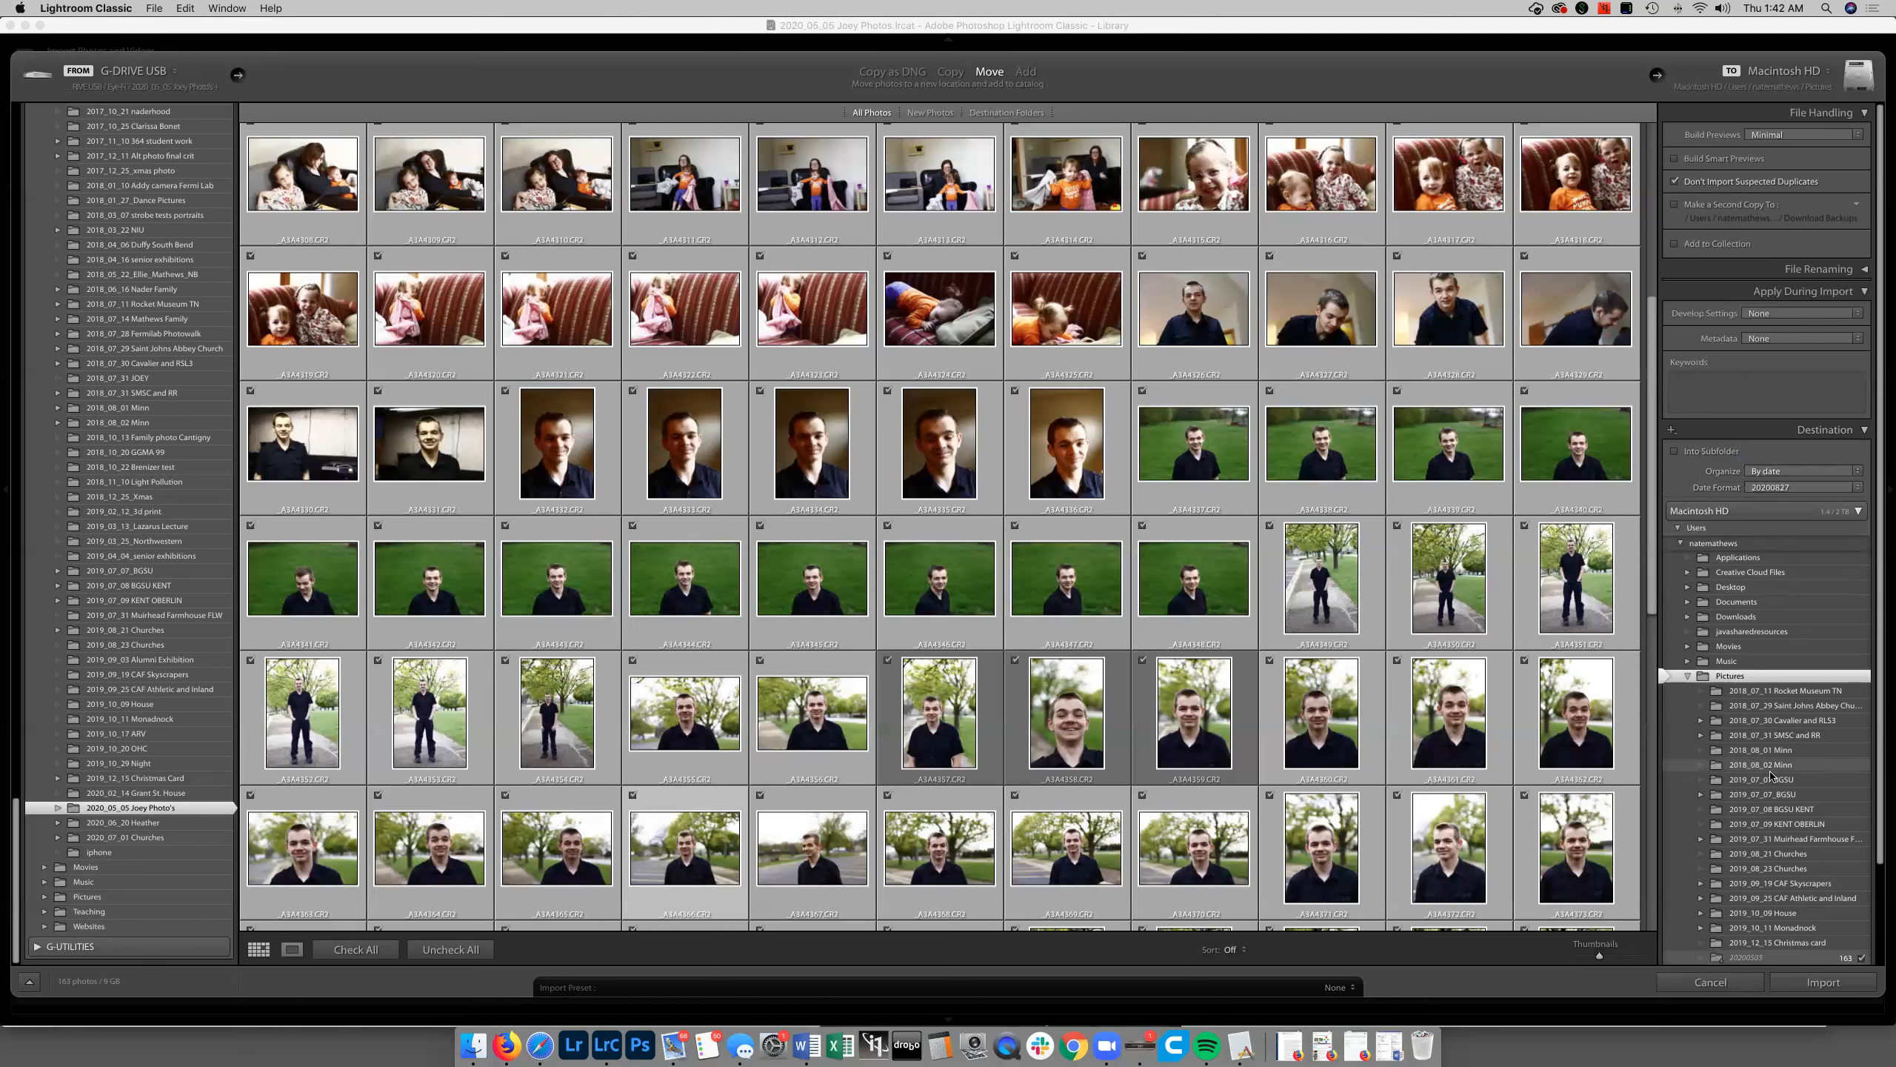
scroll(1792, 778, down, 1)
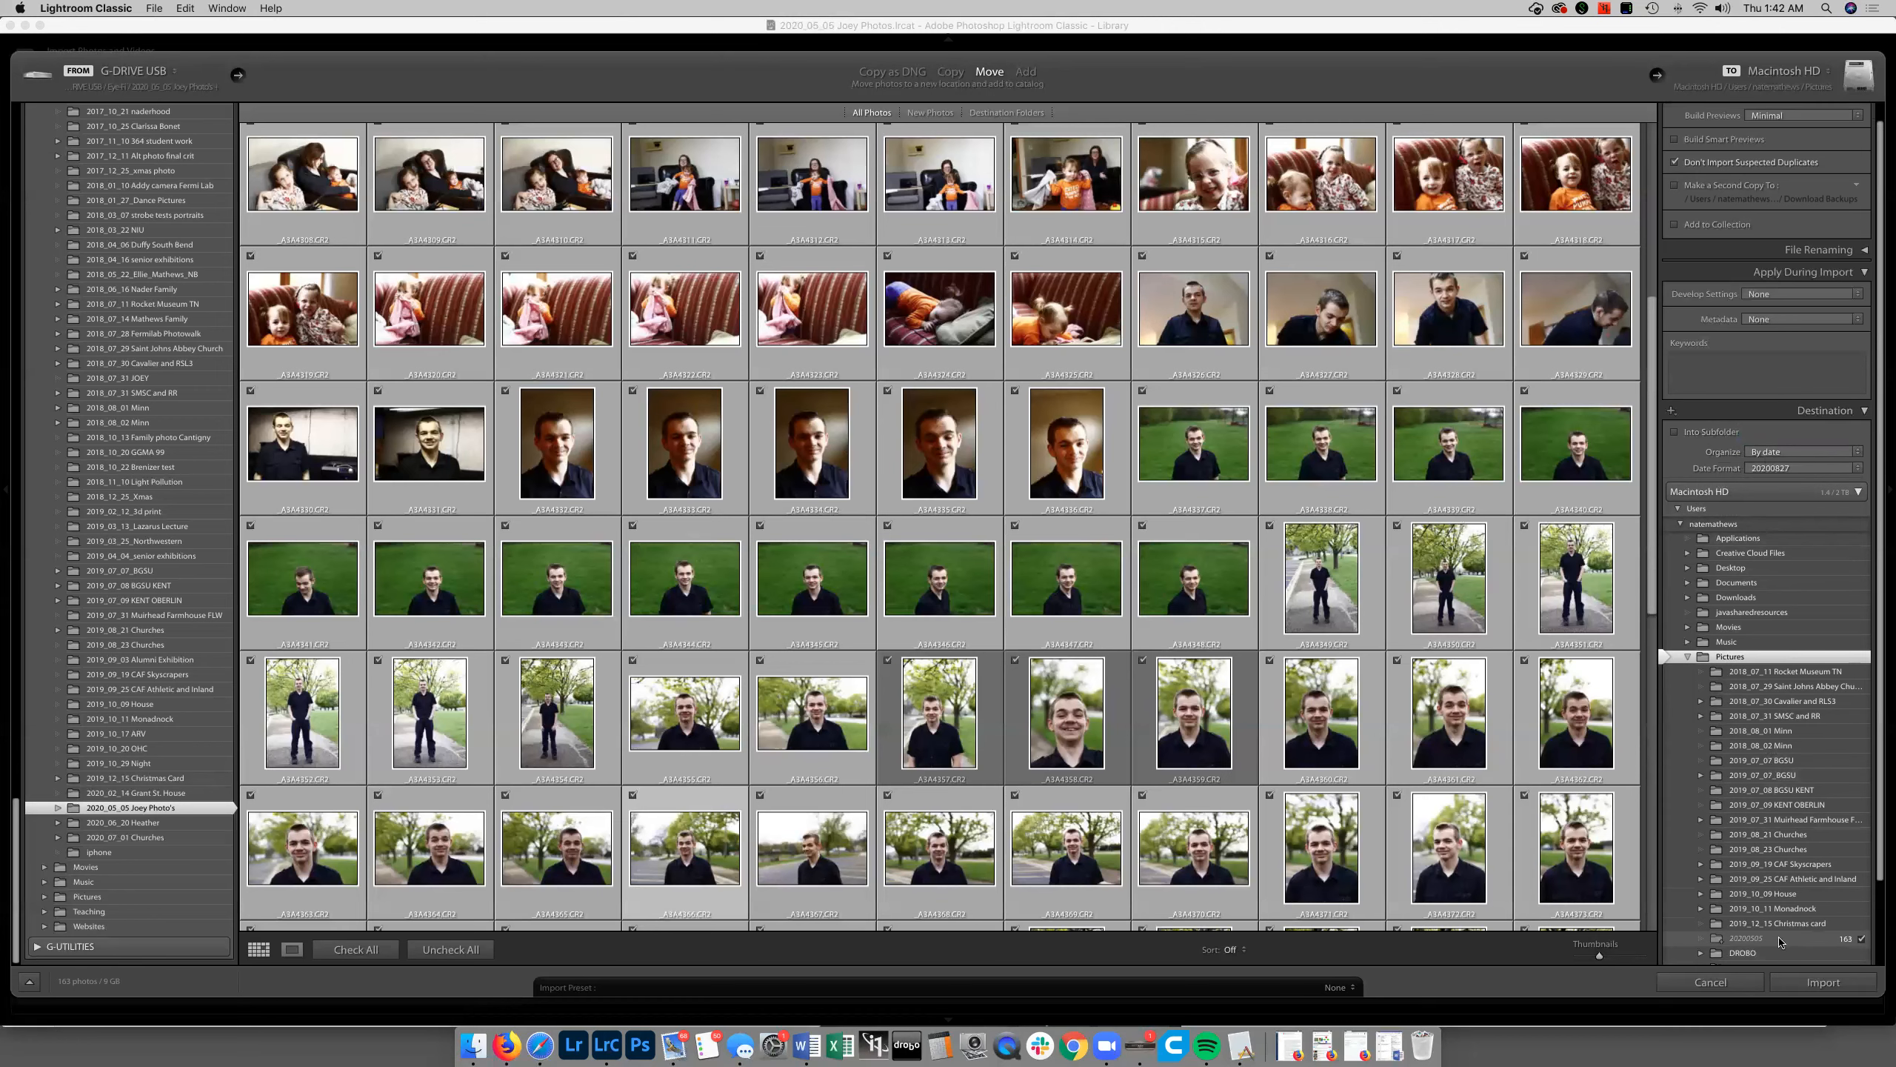
scroll(1781, 941, down, 3)
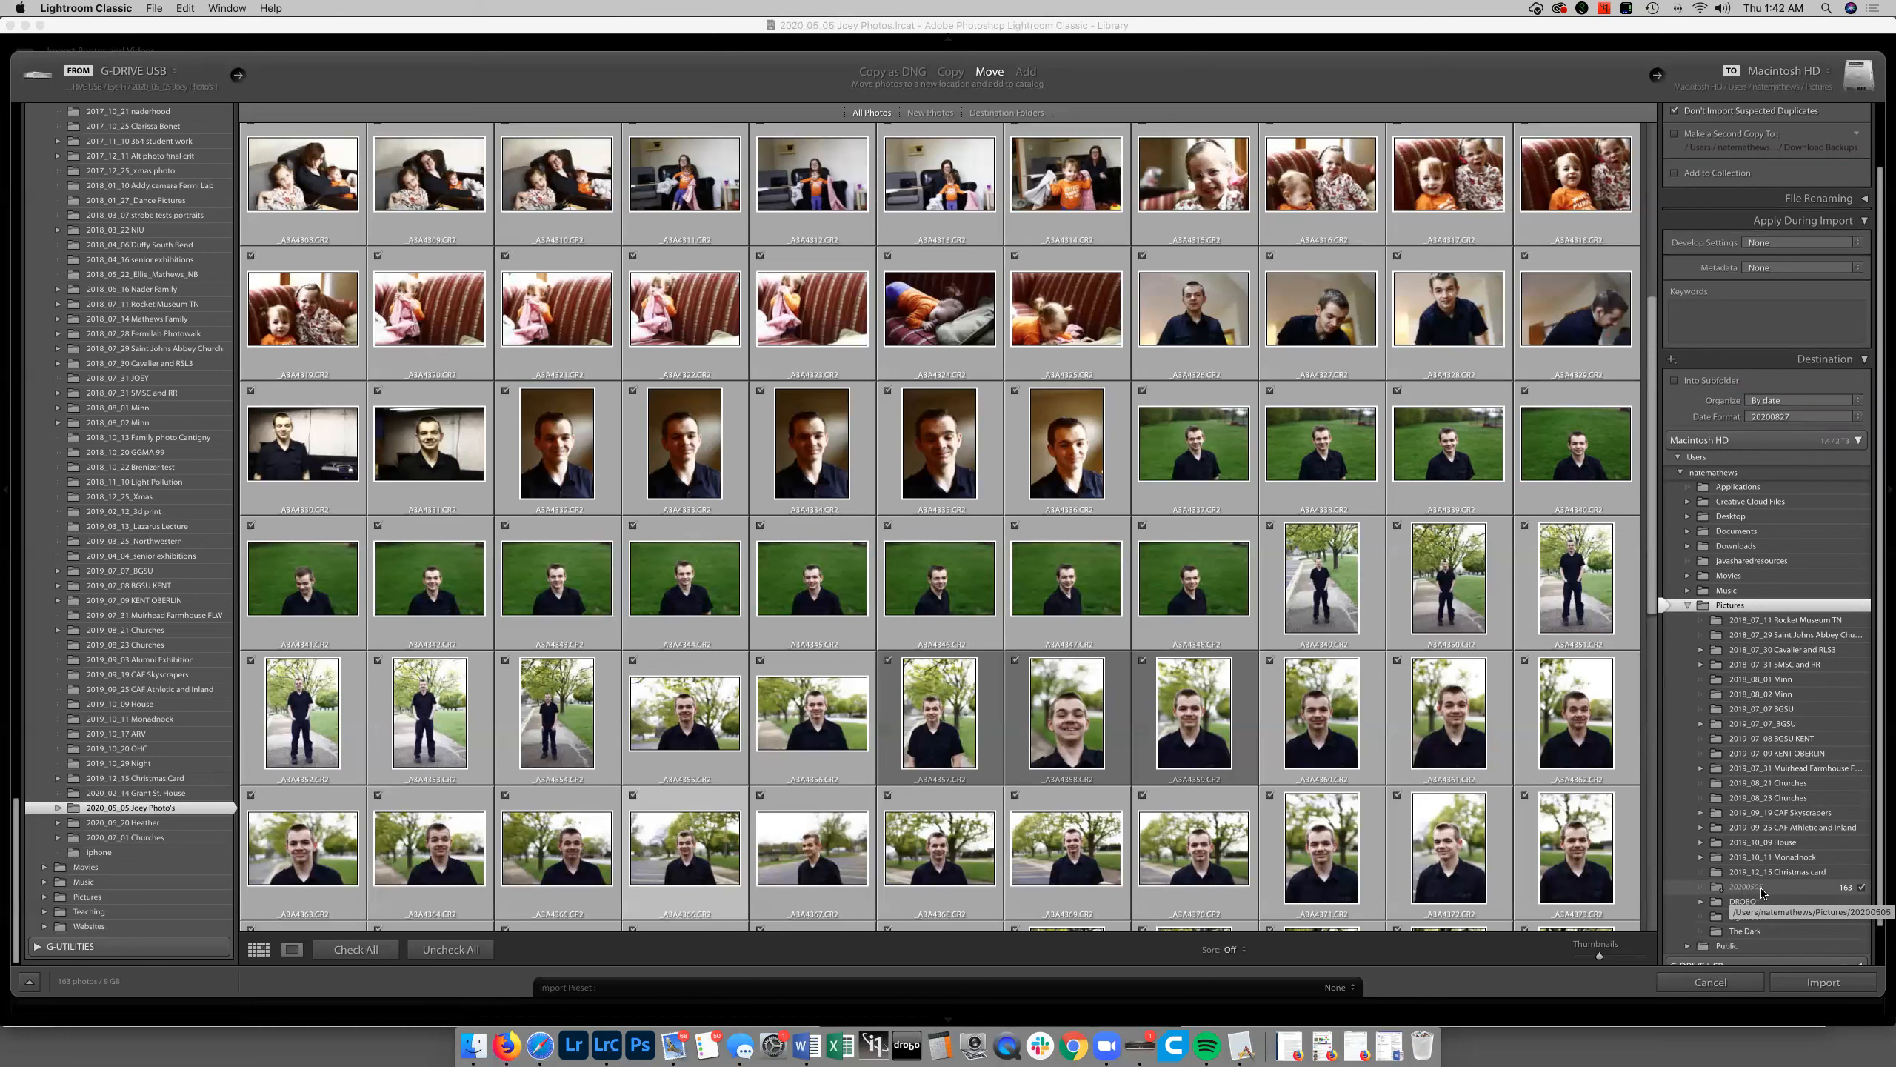
Review the available Date Format and Organize options for the destination without changing them.
click(1796, 418)
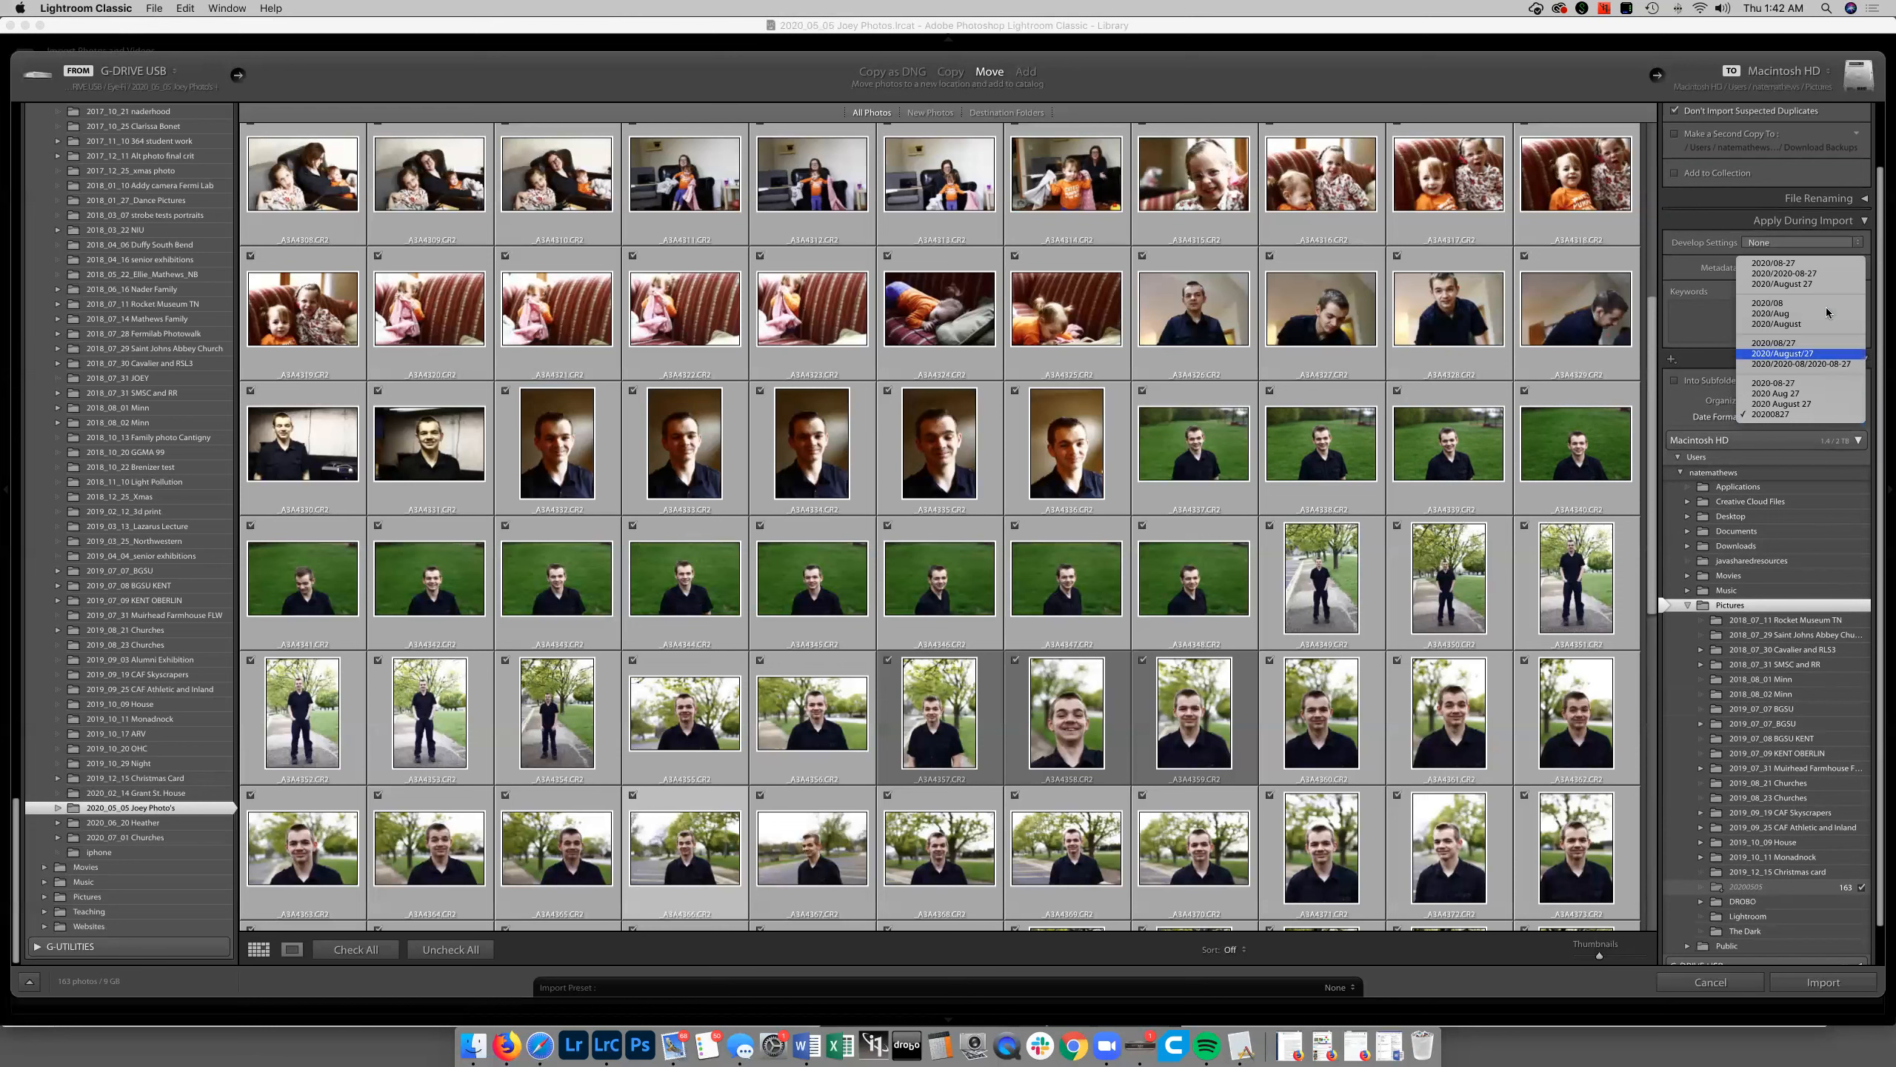
click(1713, 413)
click(1787, 402)
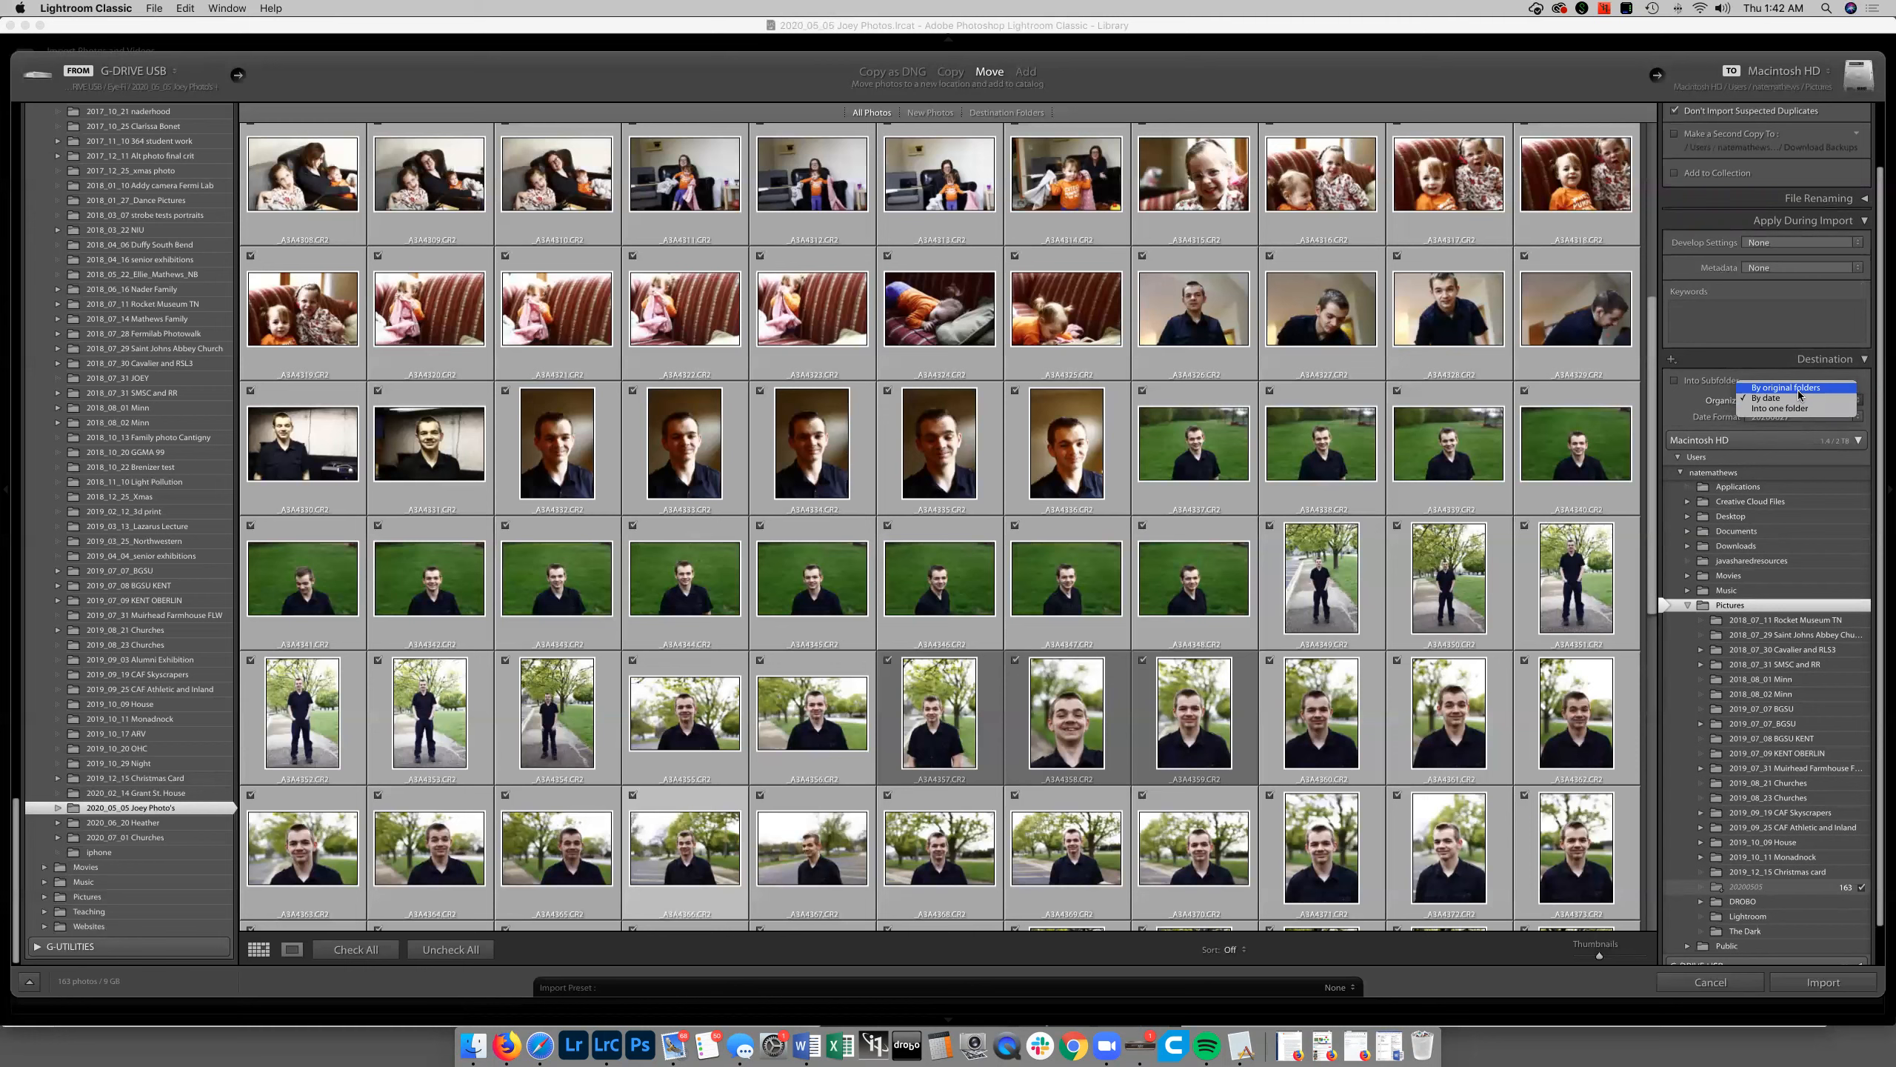
click(1675, 401)
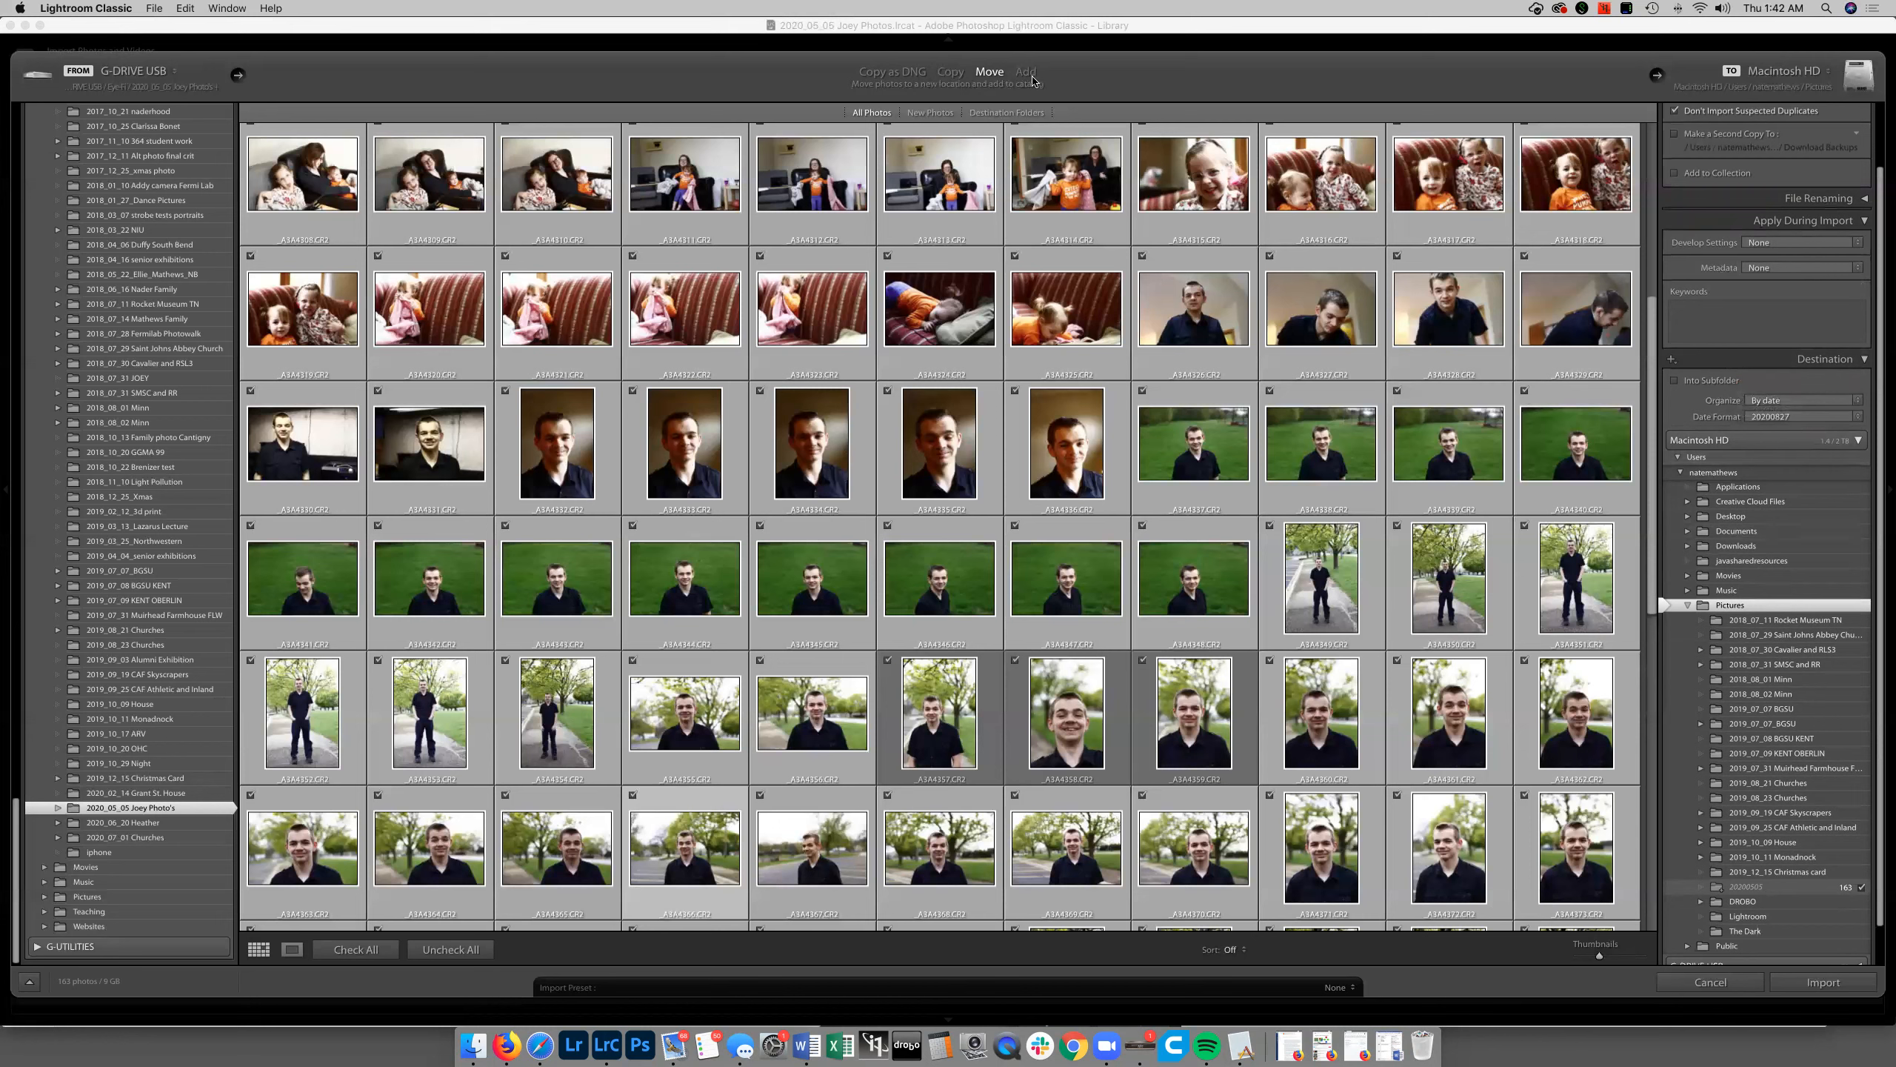
Switch the import method to Add and apply the metadata preset Untitled Preset during import.
click(1025, 73)
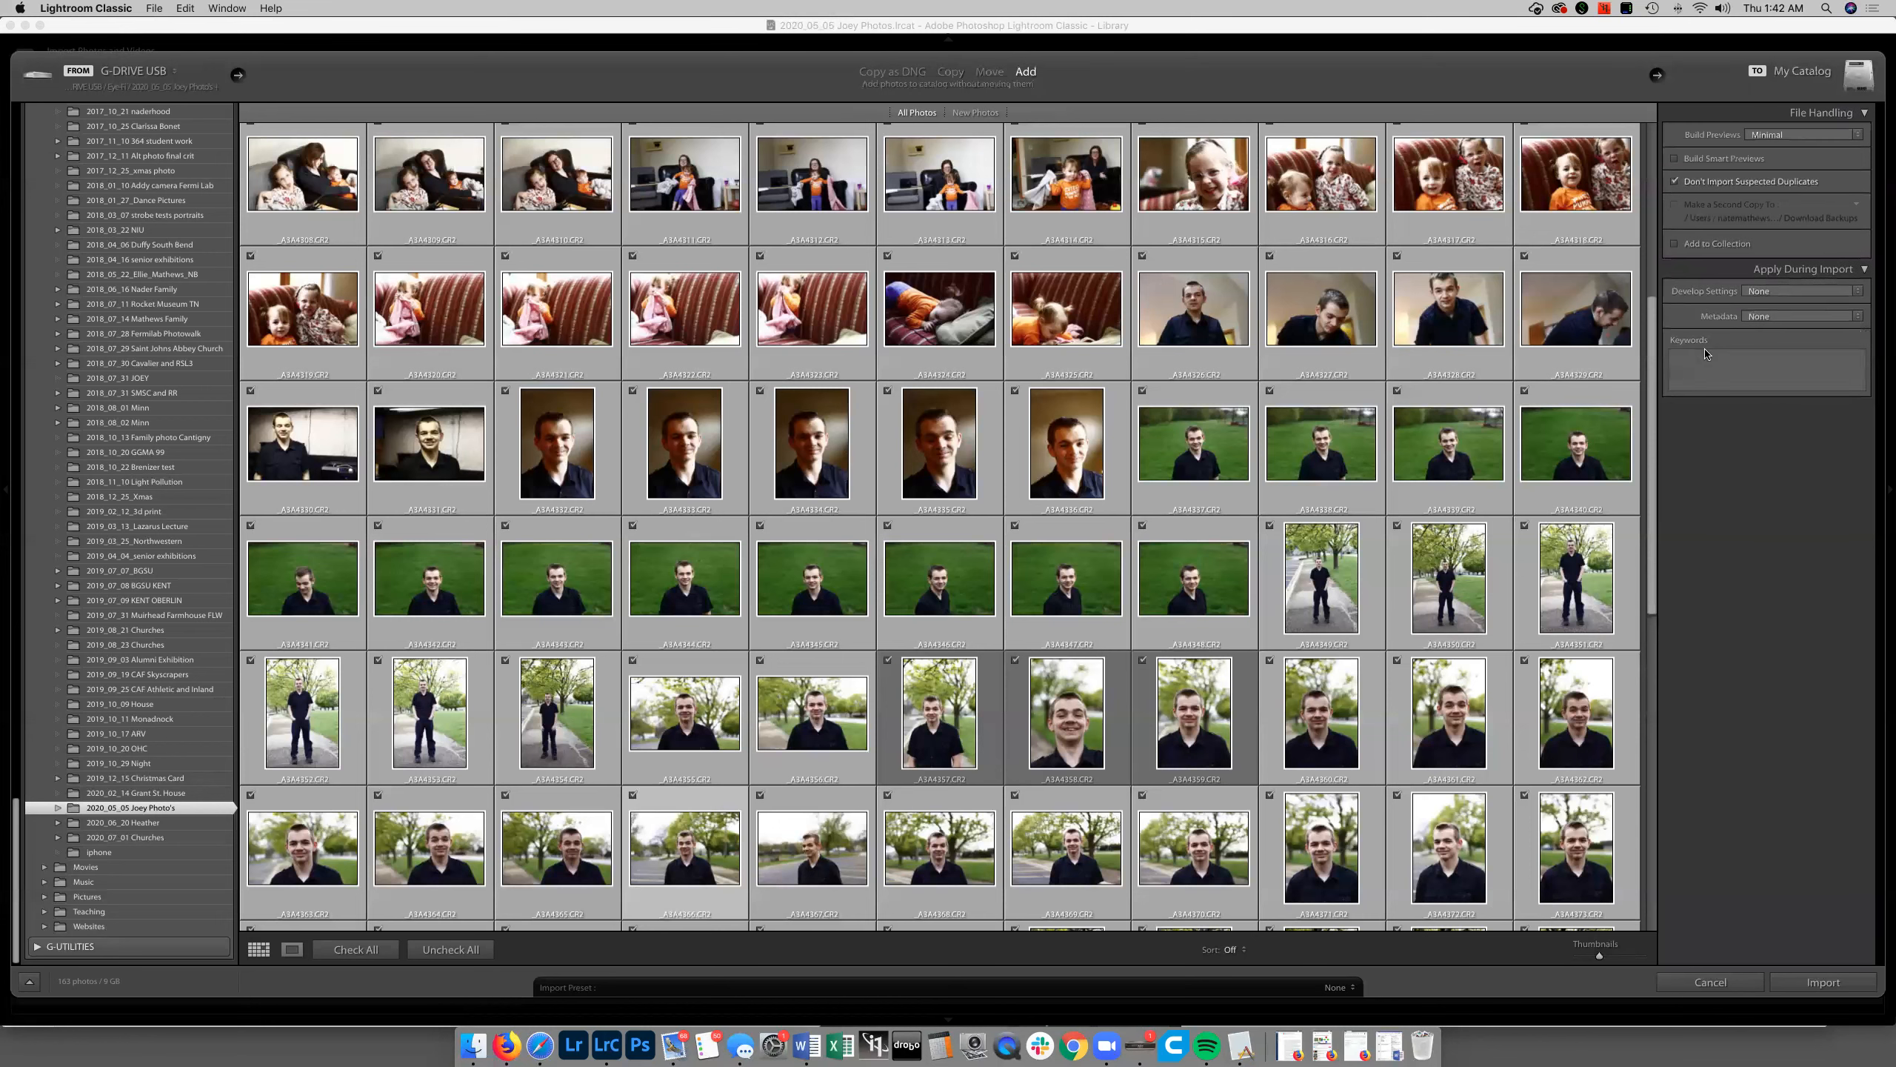
click(1780, 319)
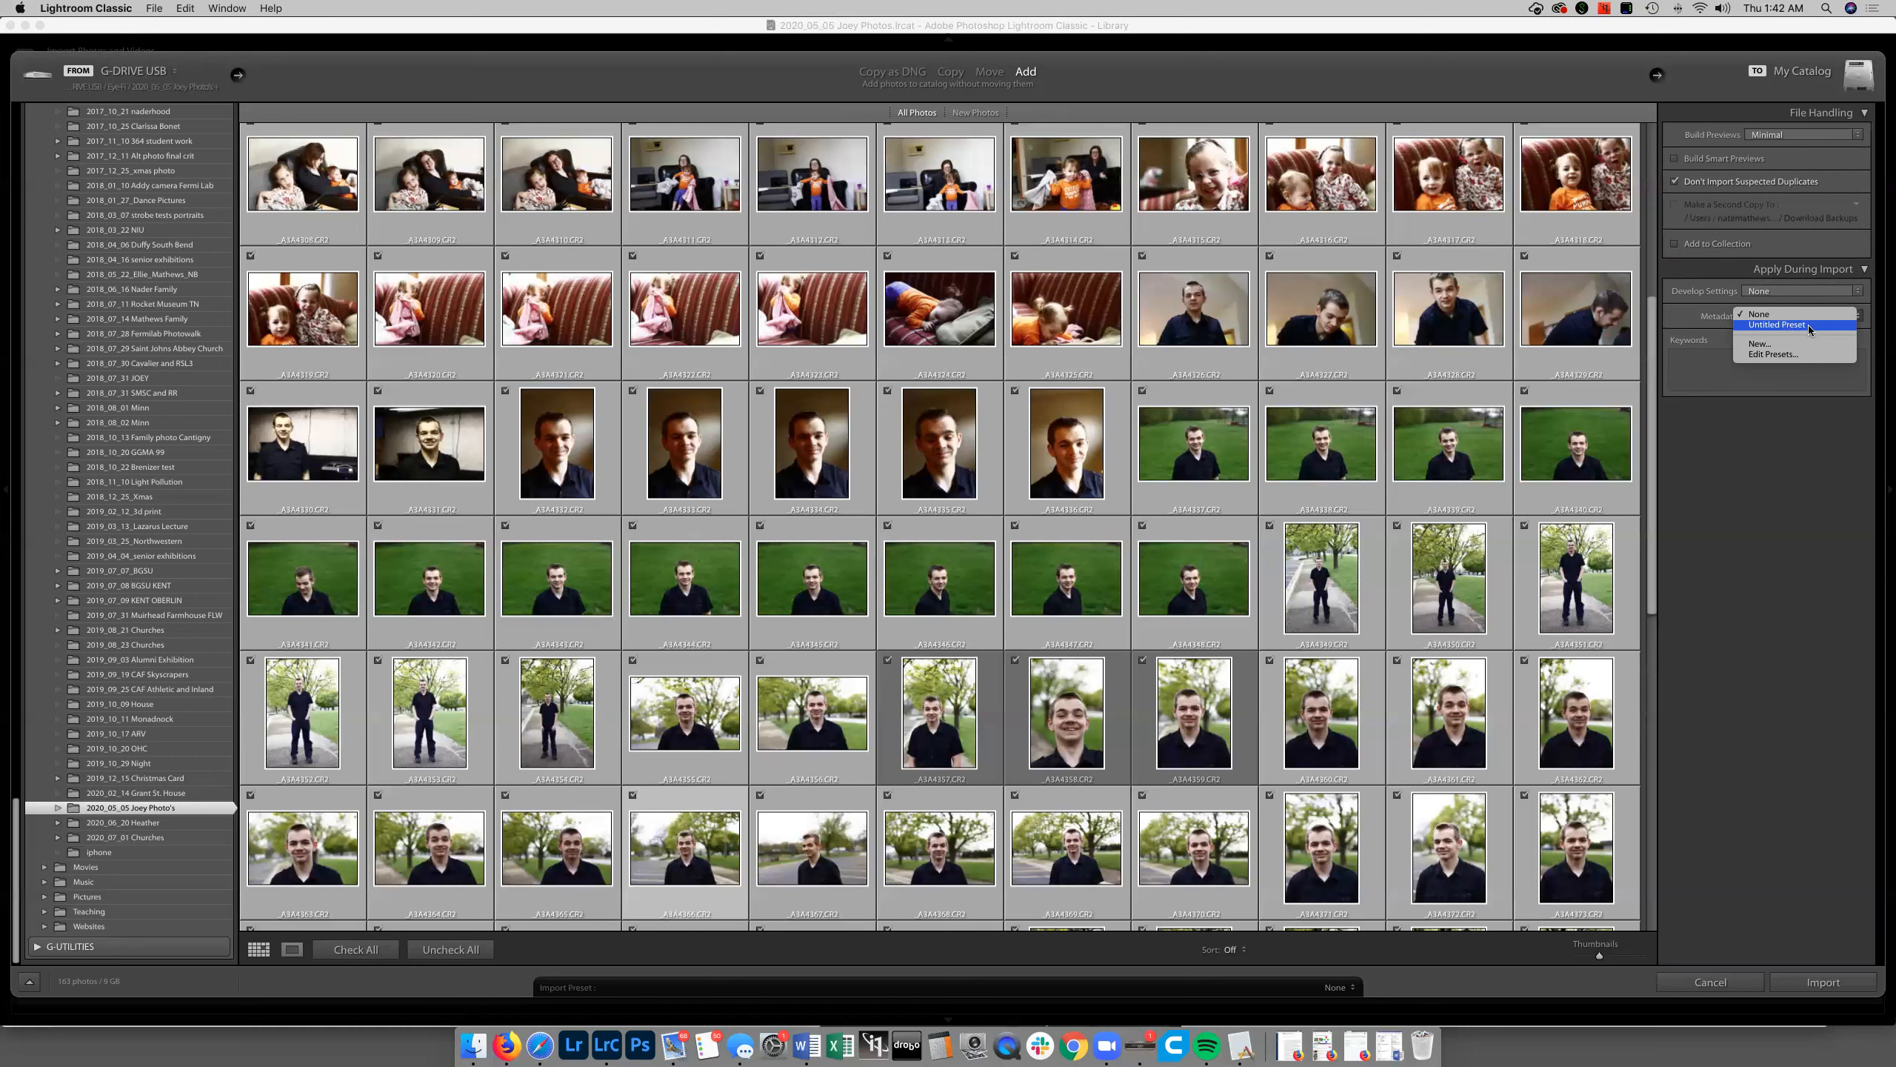
click(1808, 325)
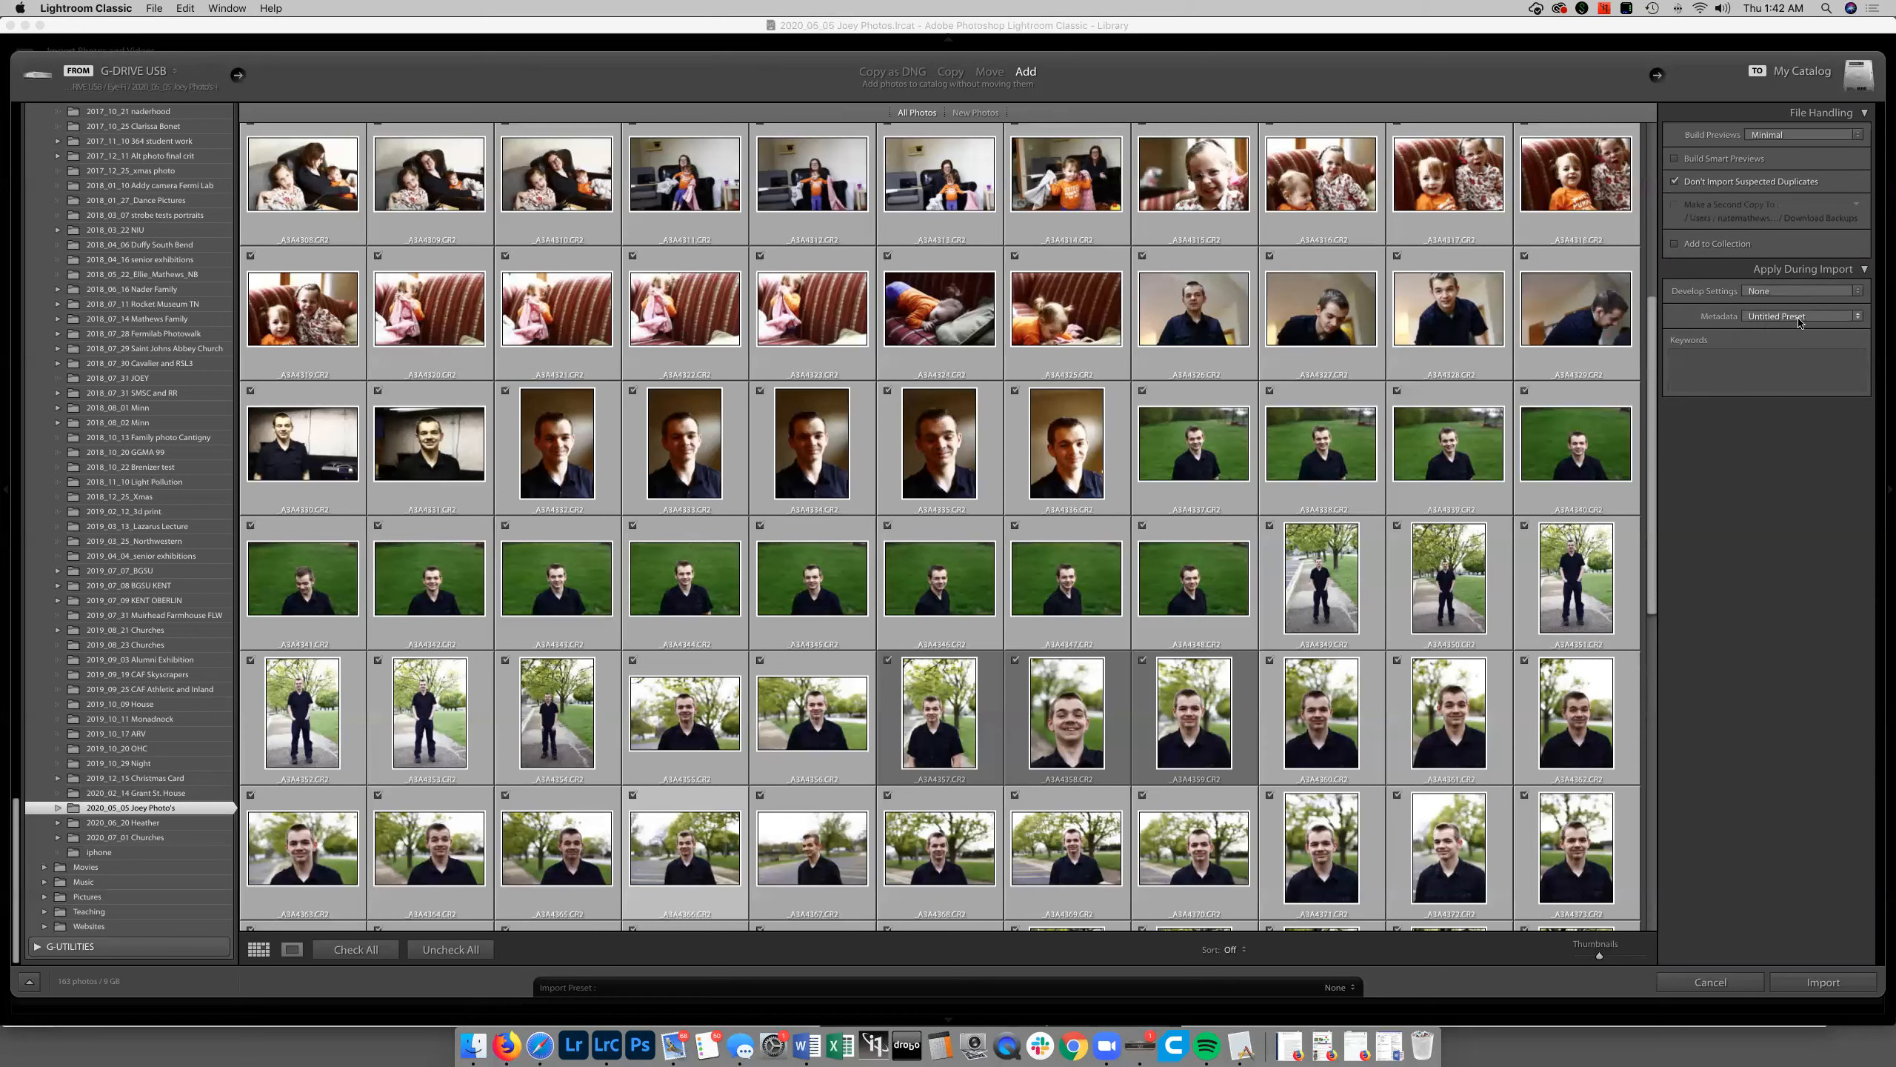
Open the metadata preset editor and review its available fields and preset options.
click(1799, 318)
click(1792, 345)
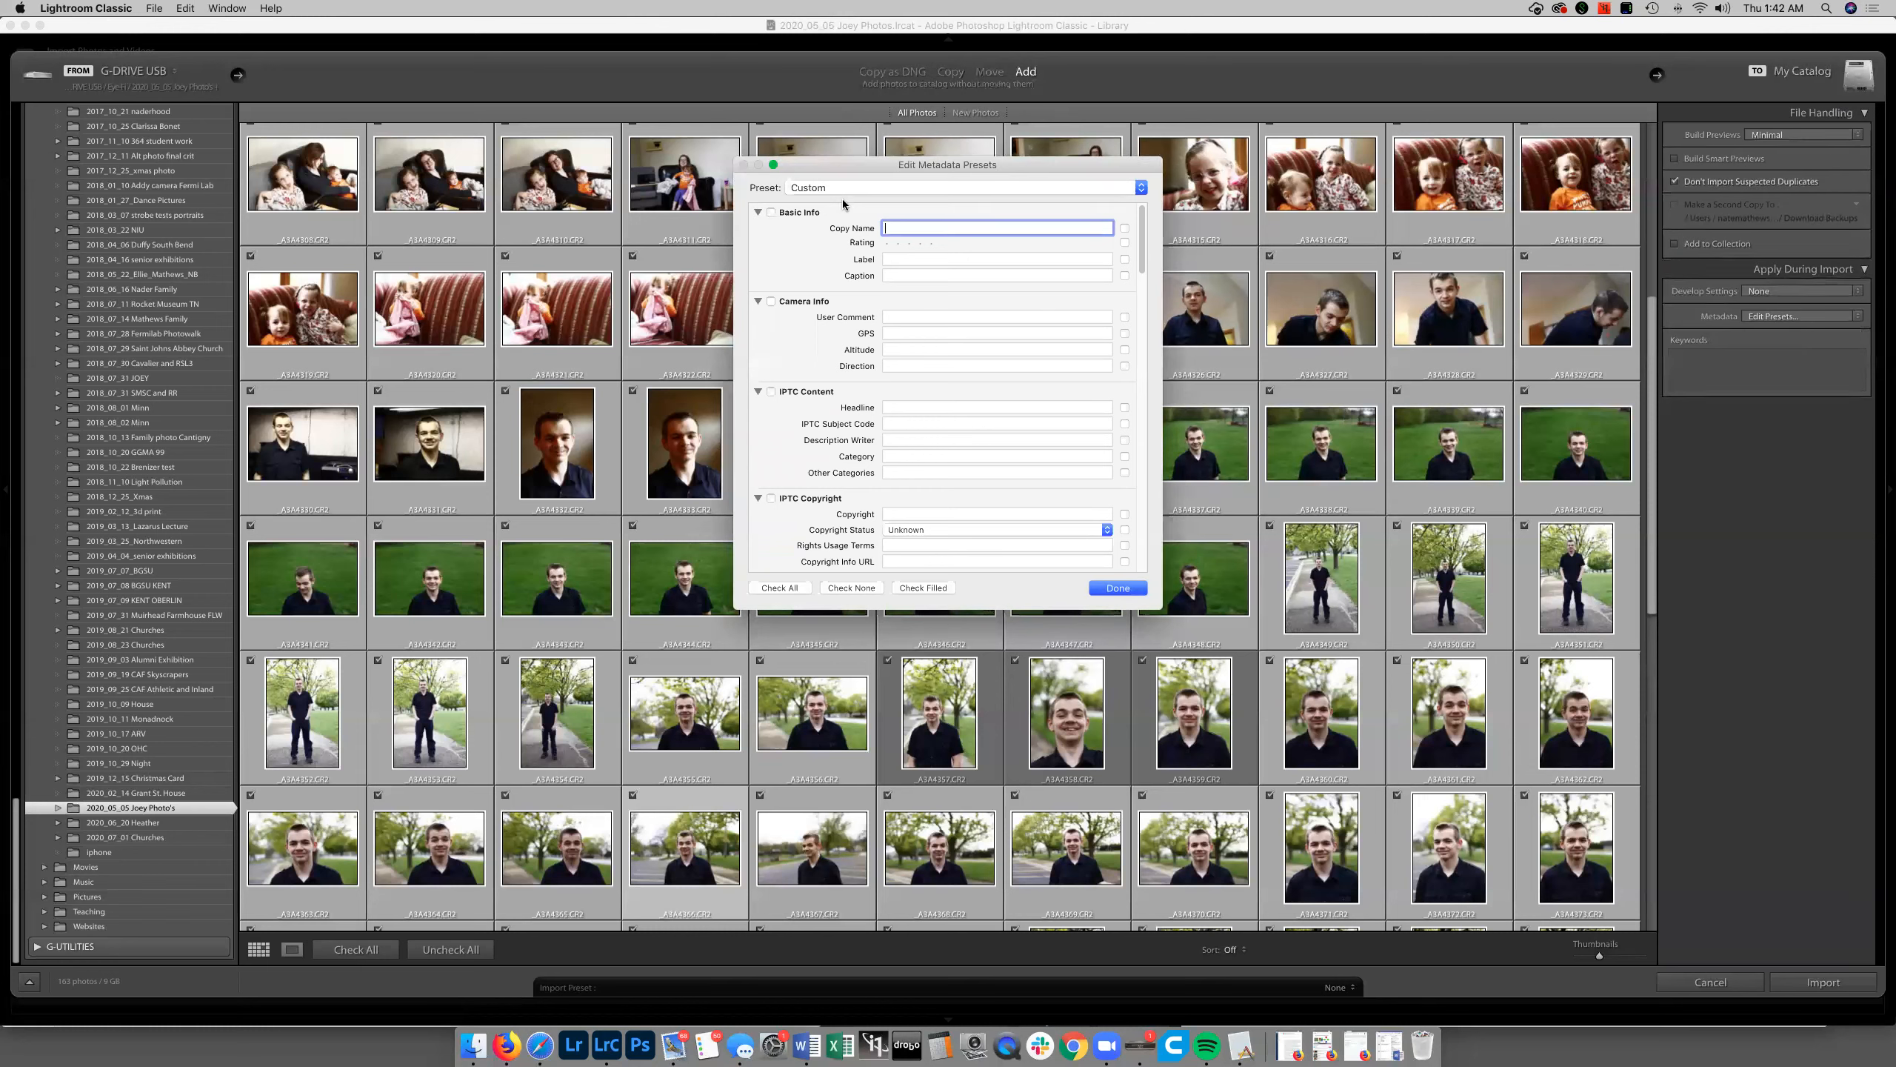
scroll(907, 406, down, 5)
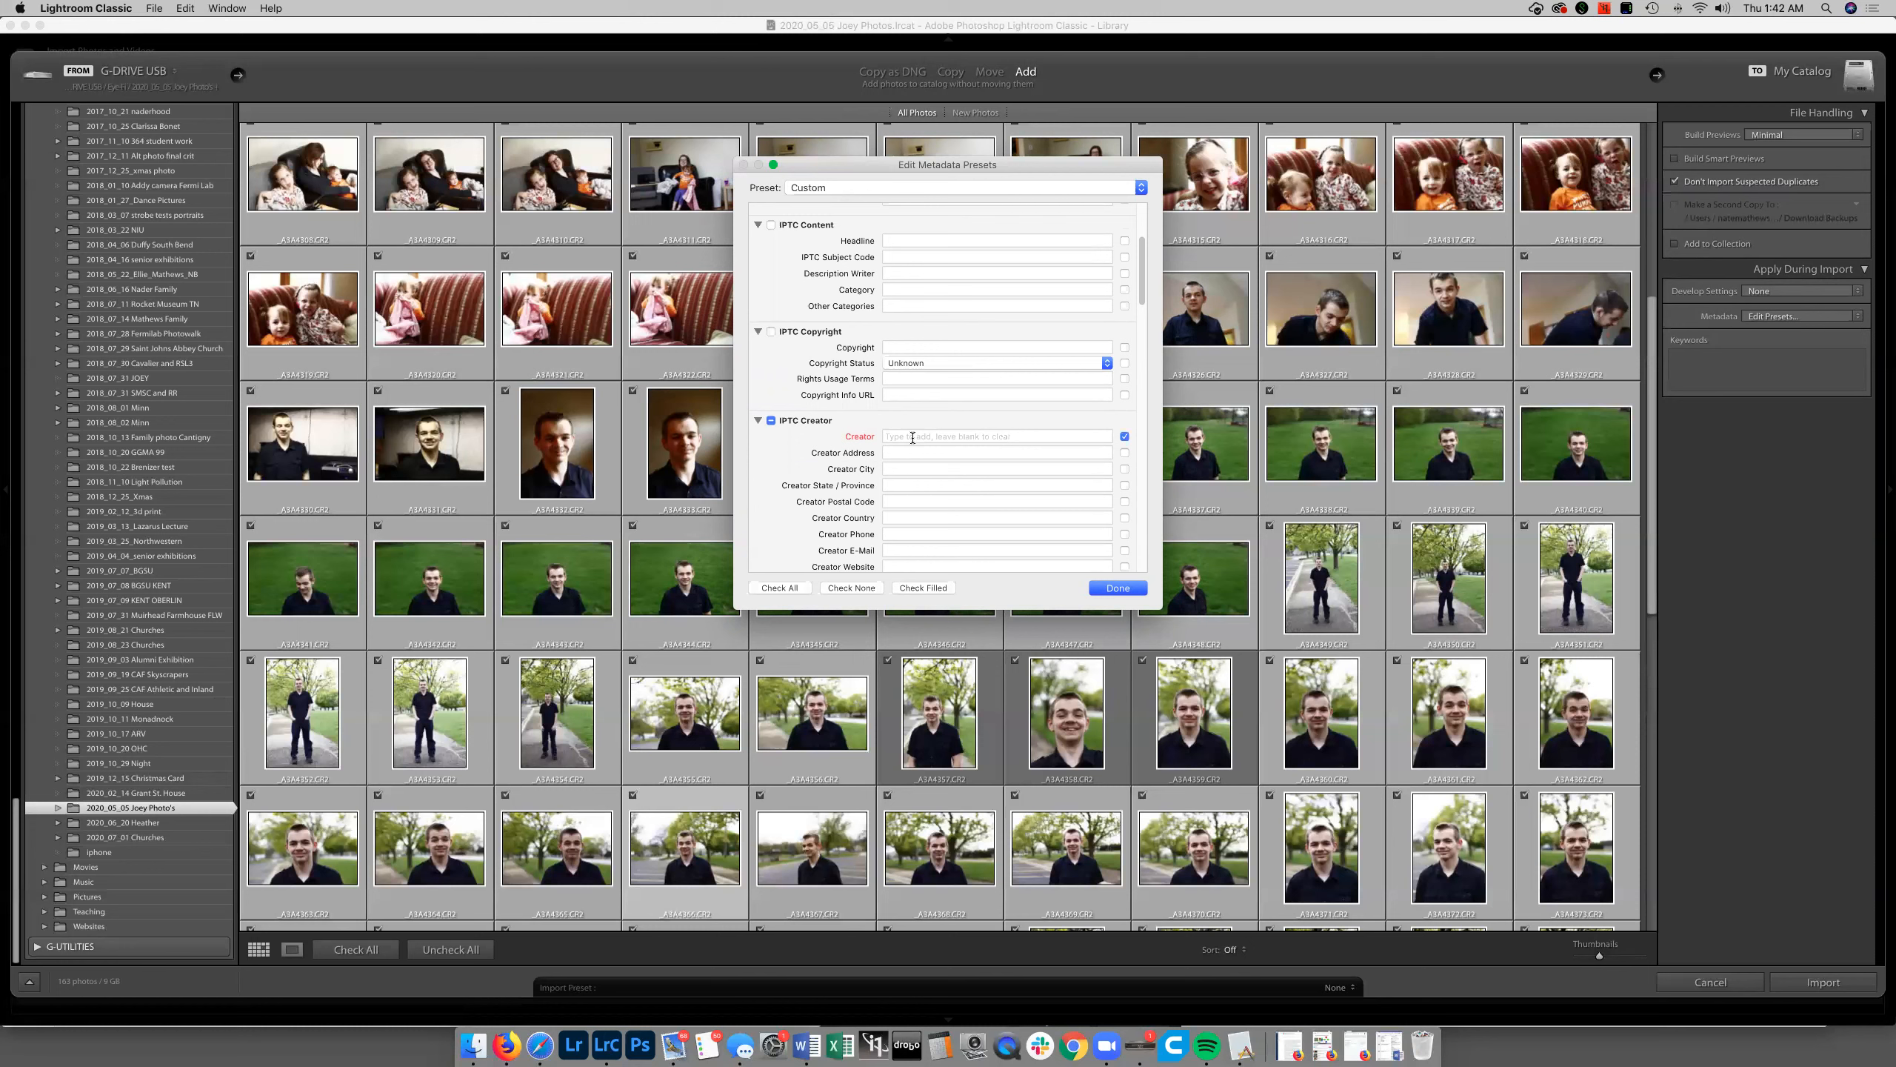
scroll(912, 437, up, 5)
click(902, 180)
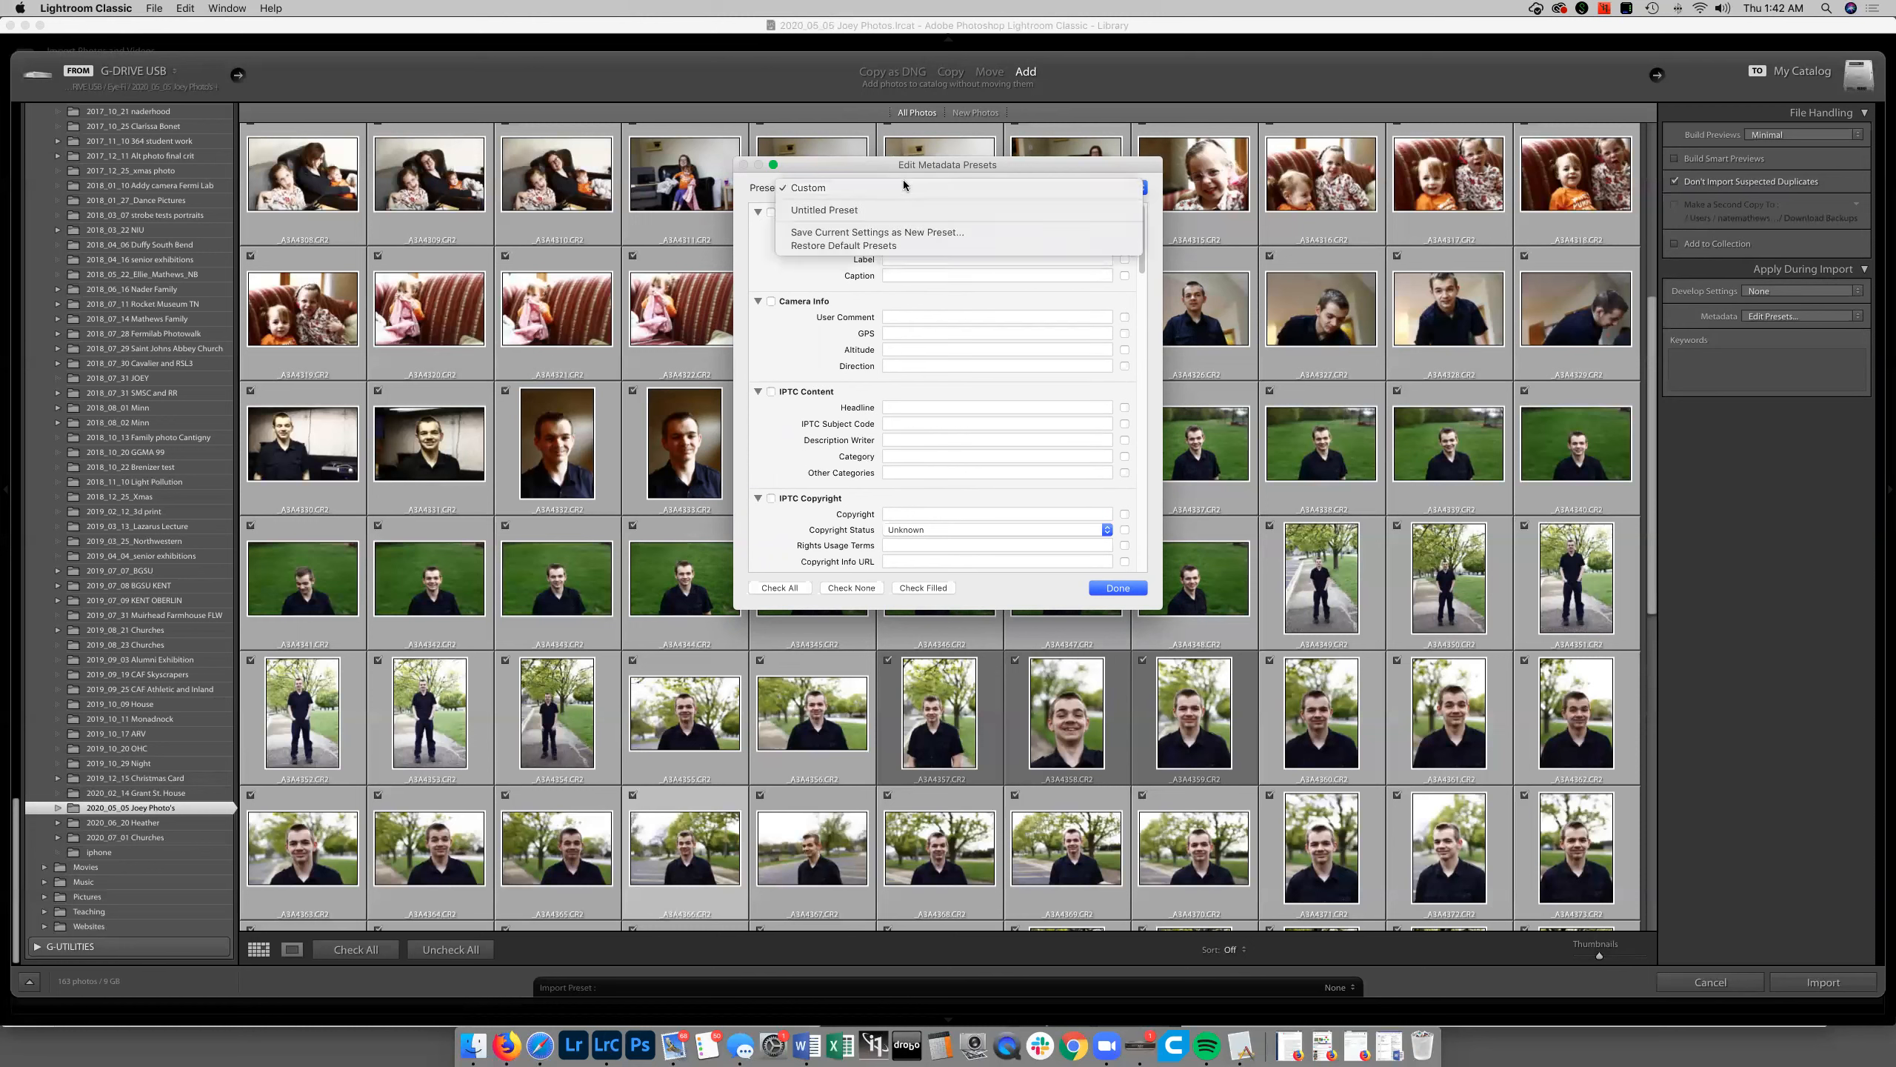
click(904, 189)
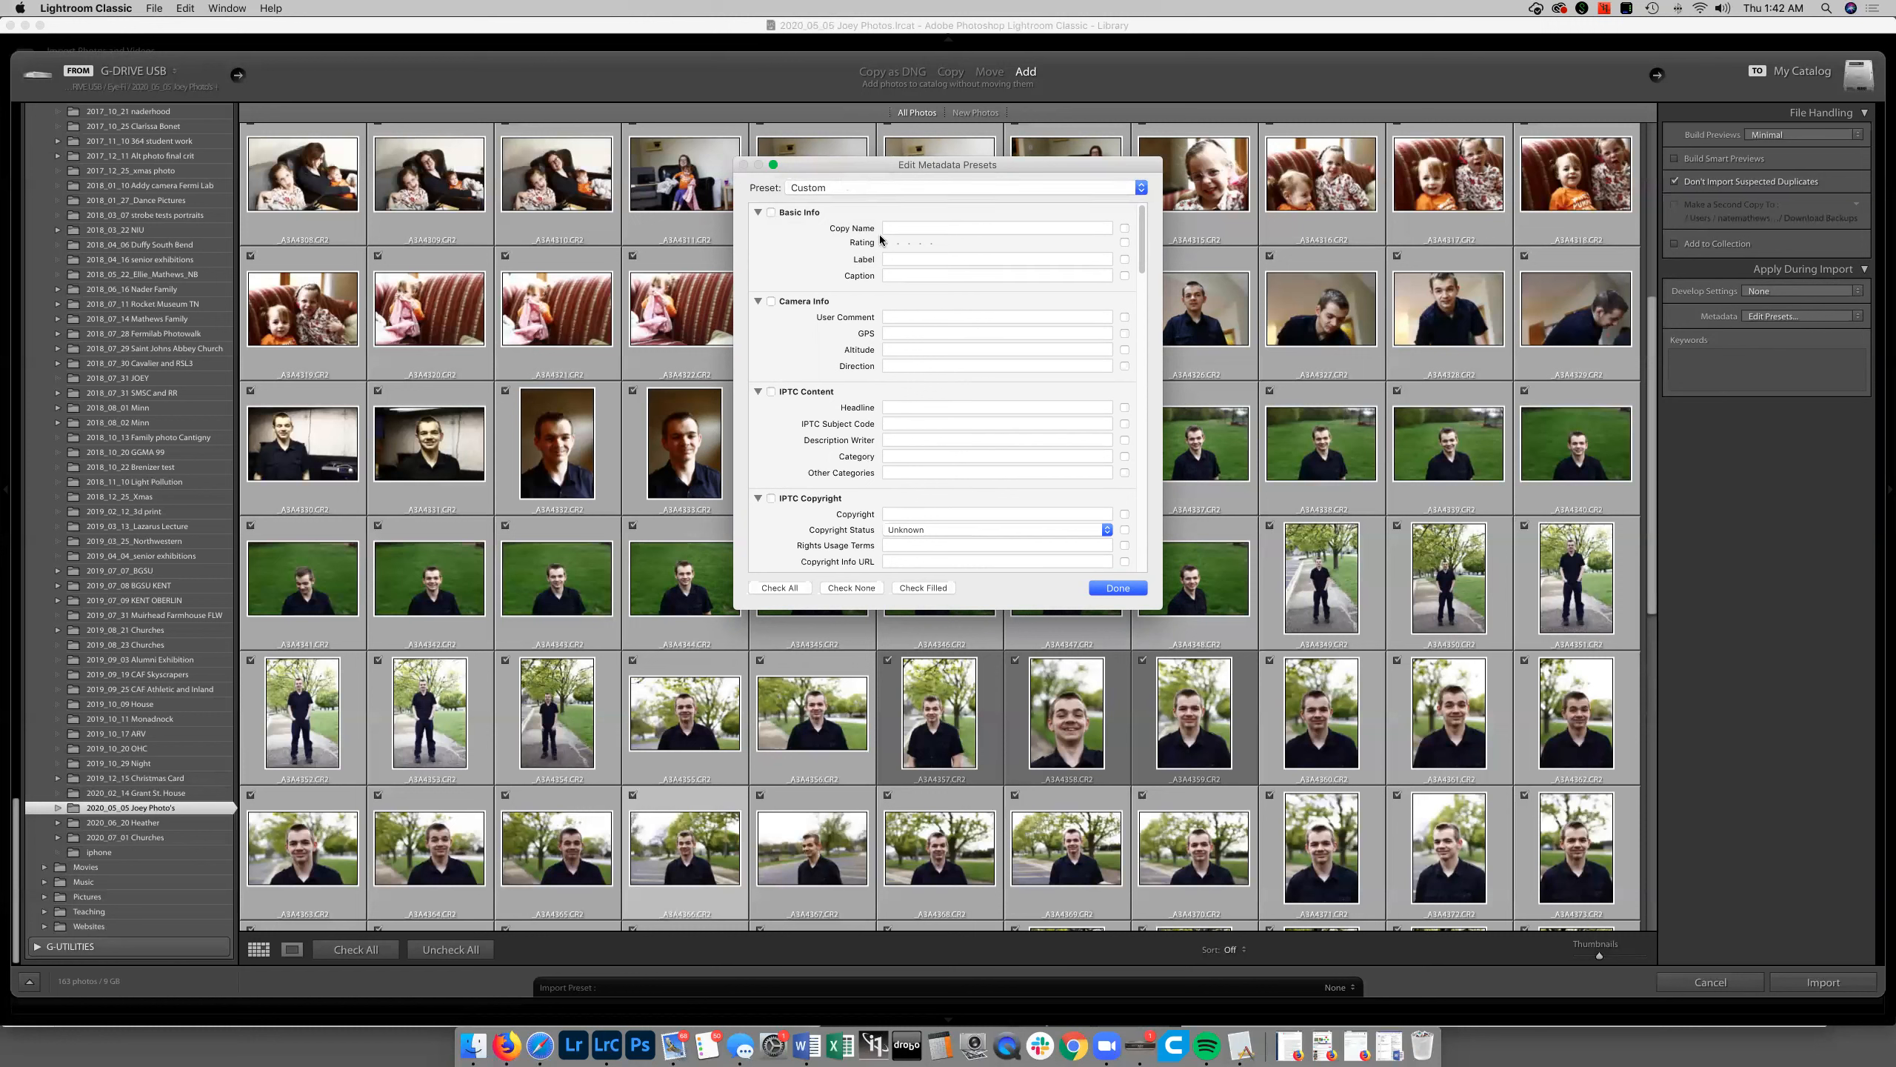
Load Untitled Preset in the metadata editor, review its fields including the IPTC Creator entry, and close the editor.
click(903, 189)
click(900, 210)
drag(1138, 236, 1100, 555)
scroll(1099, 555, up, 15)
drag(1140, 262, 1136, 313)
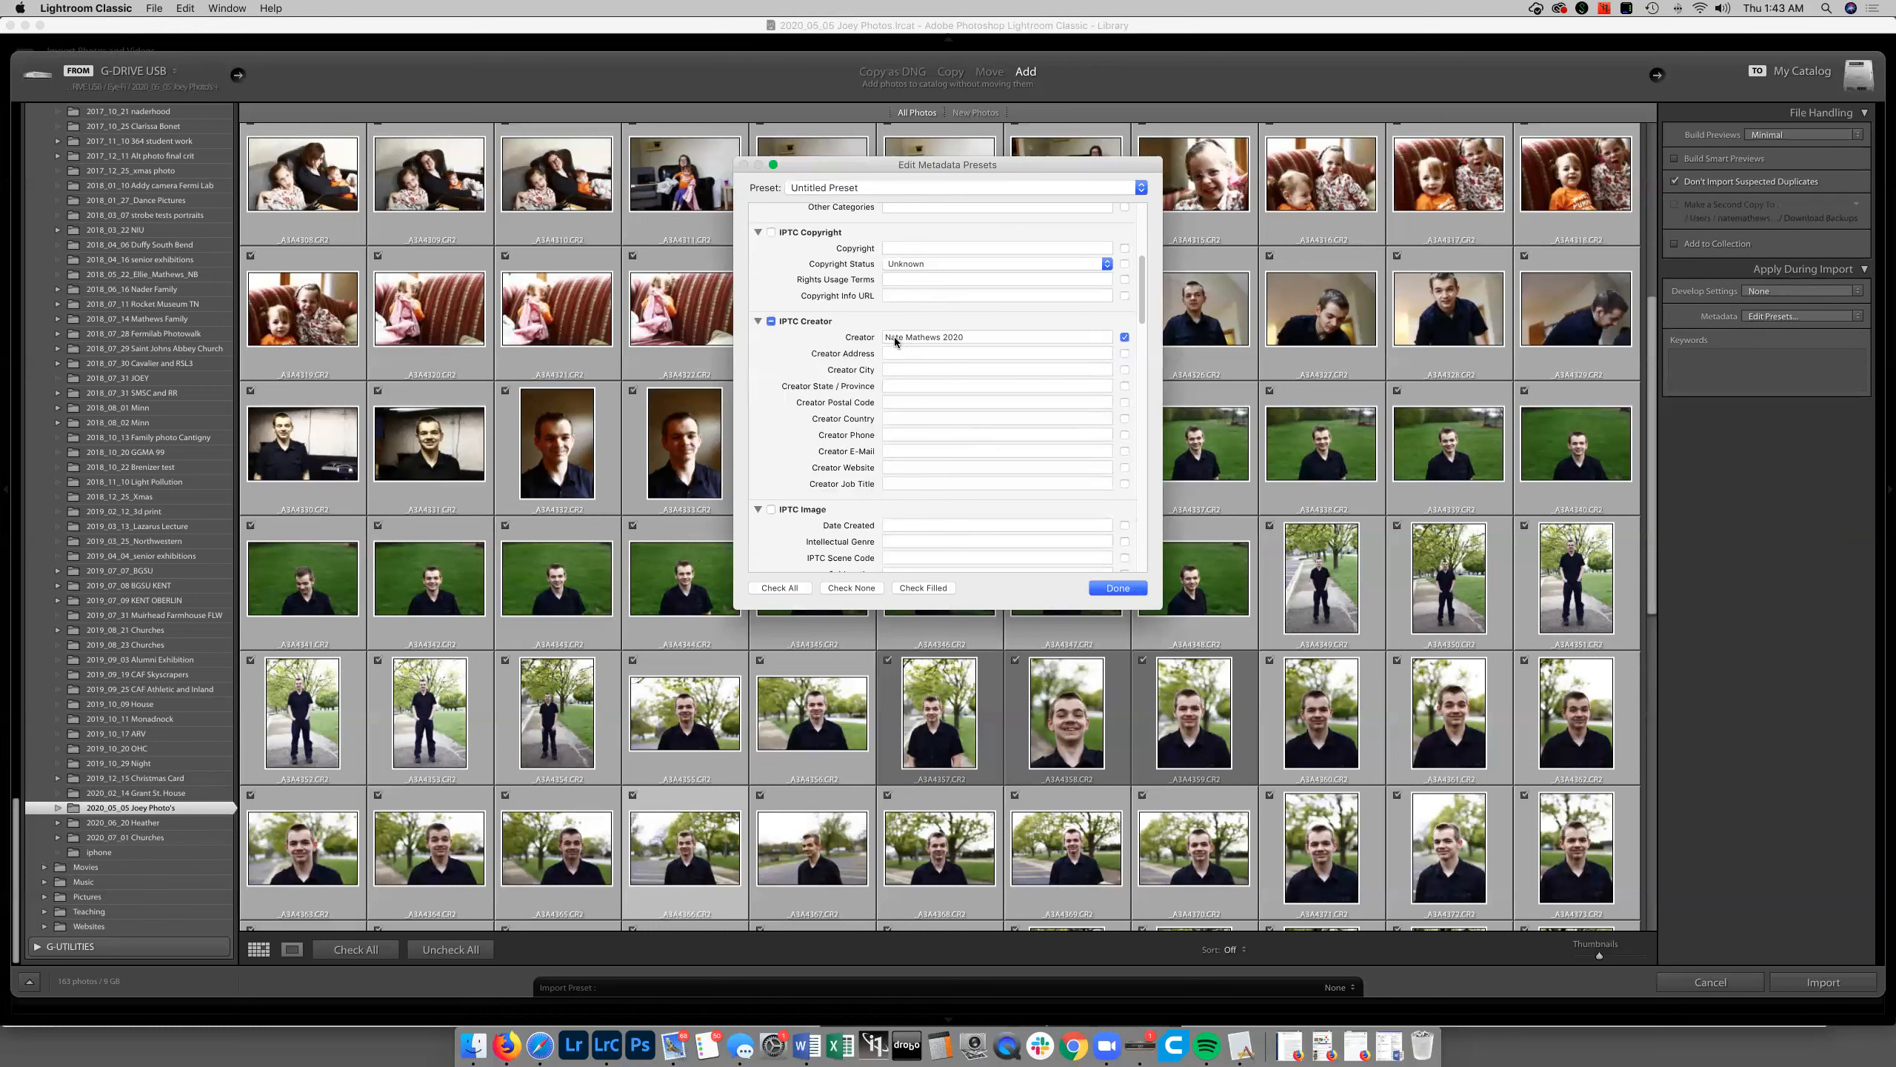
click(956, 338)
click(956, 338)
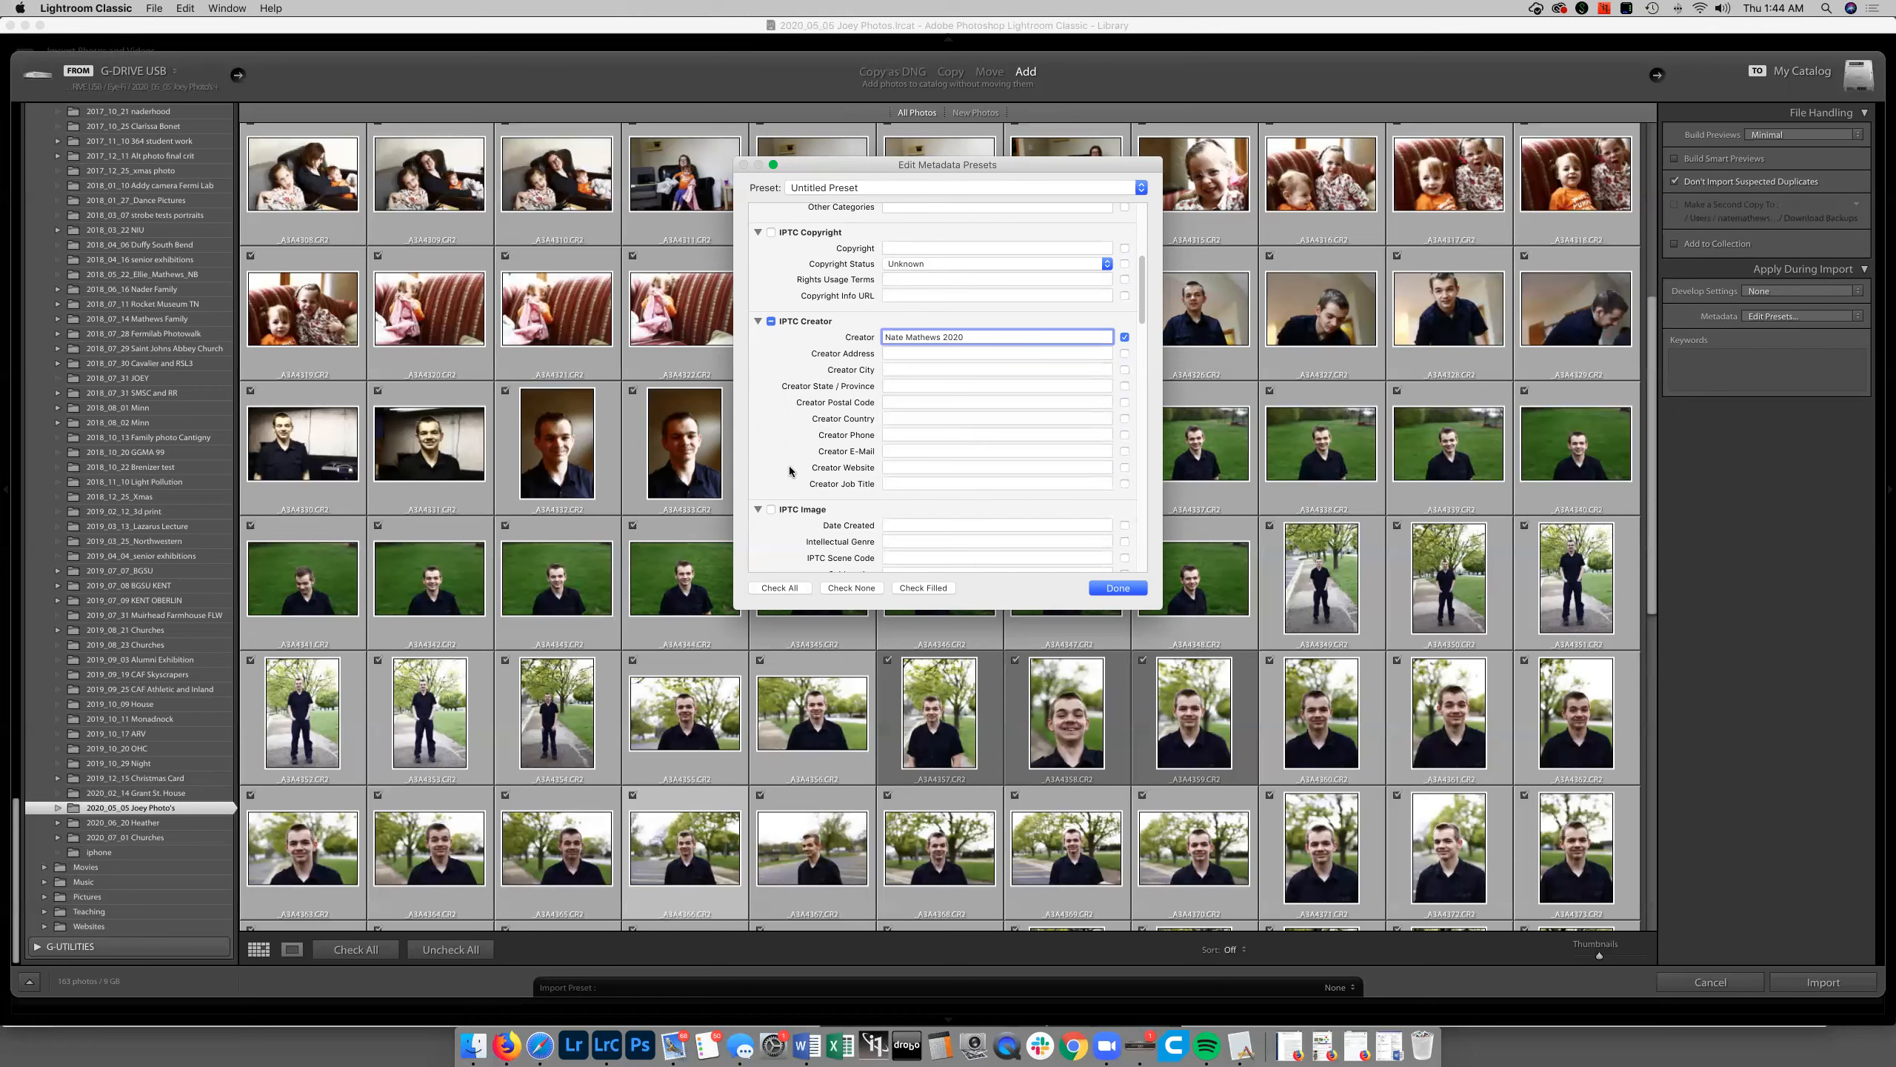
click(1127, 590)
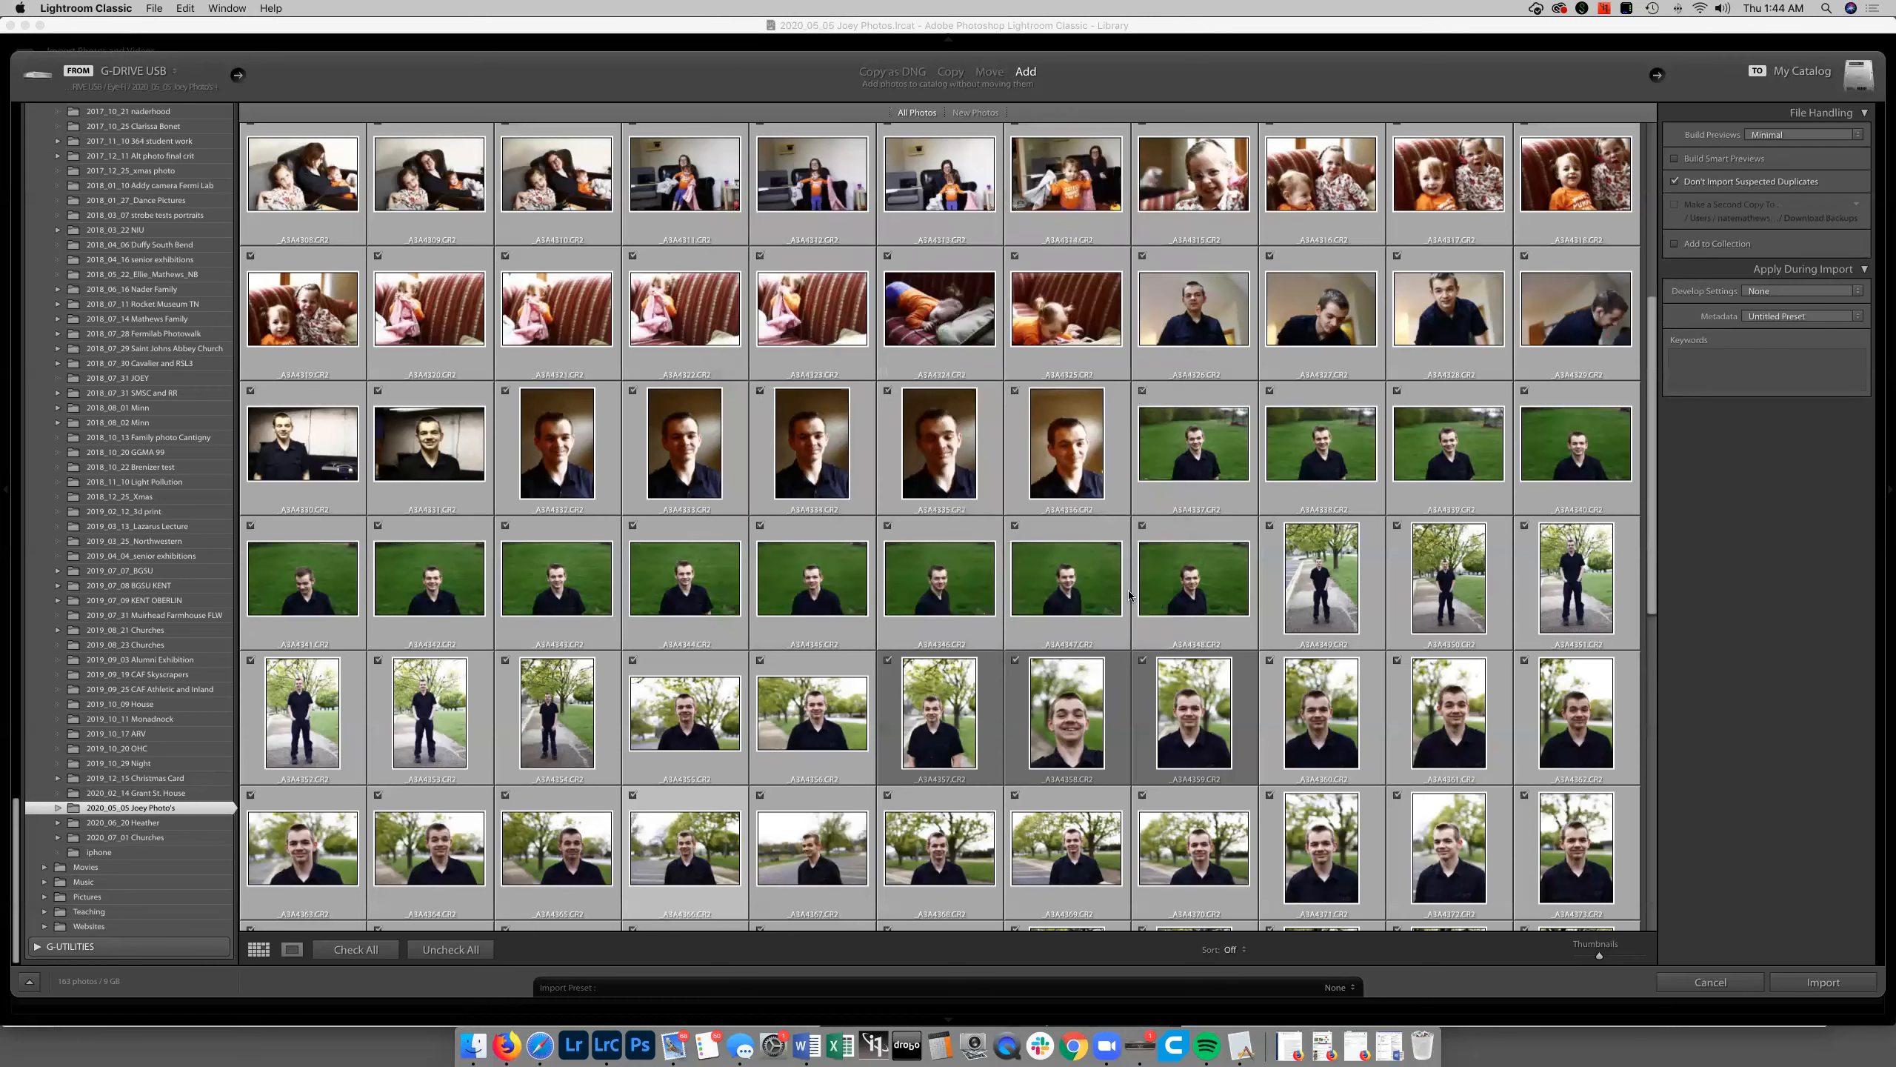
Import the checked photos into the catalog and browse the imported pictures in the Library grid.
click(1822, 982)
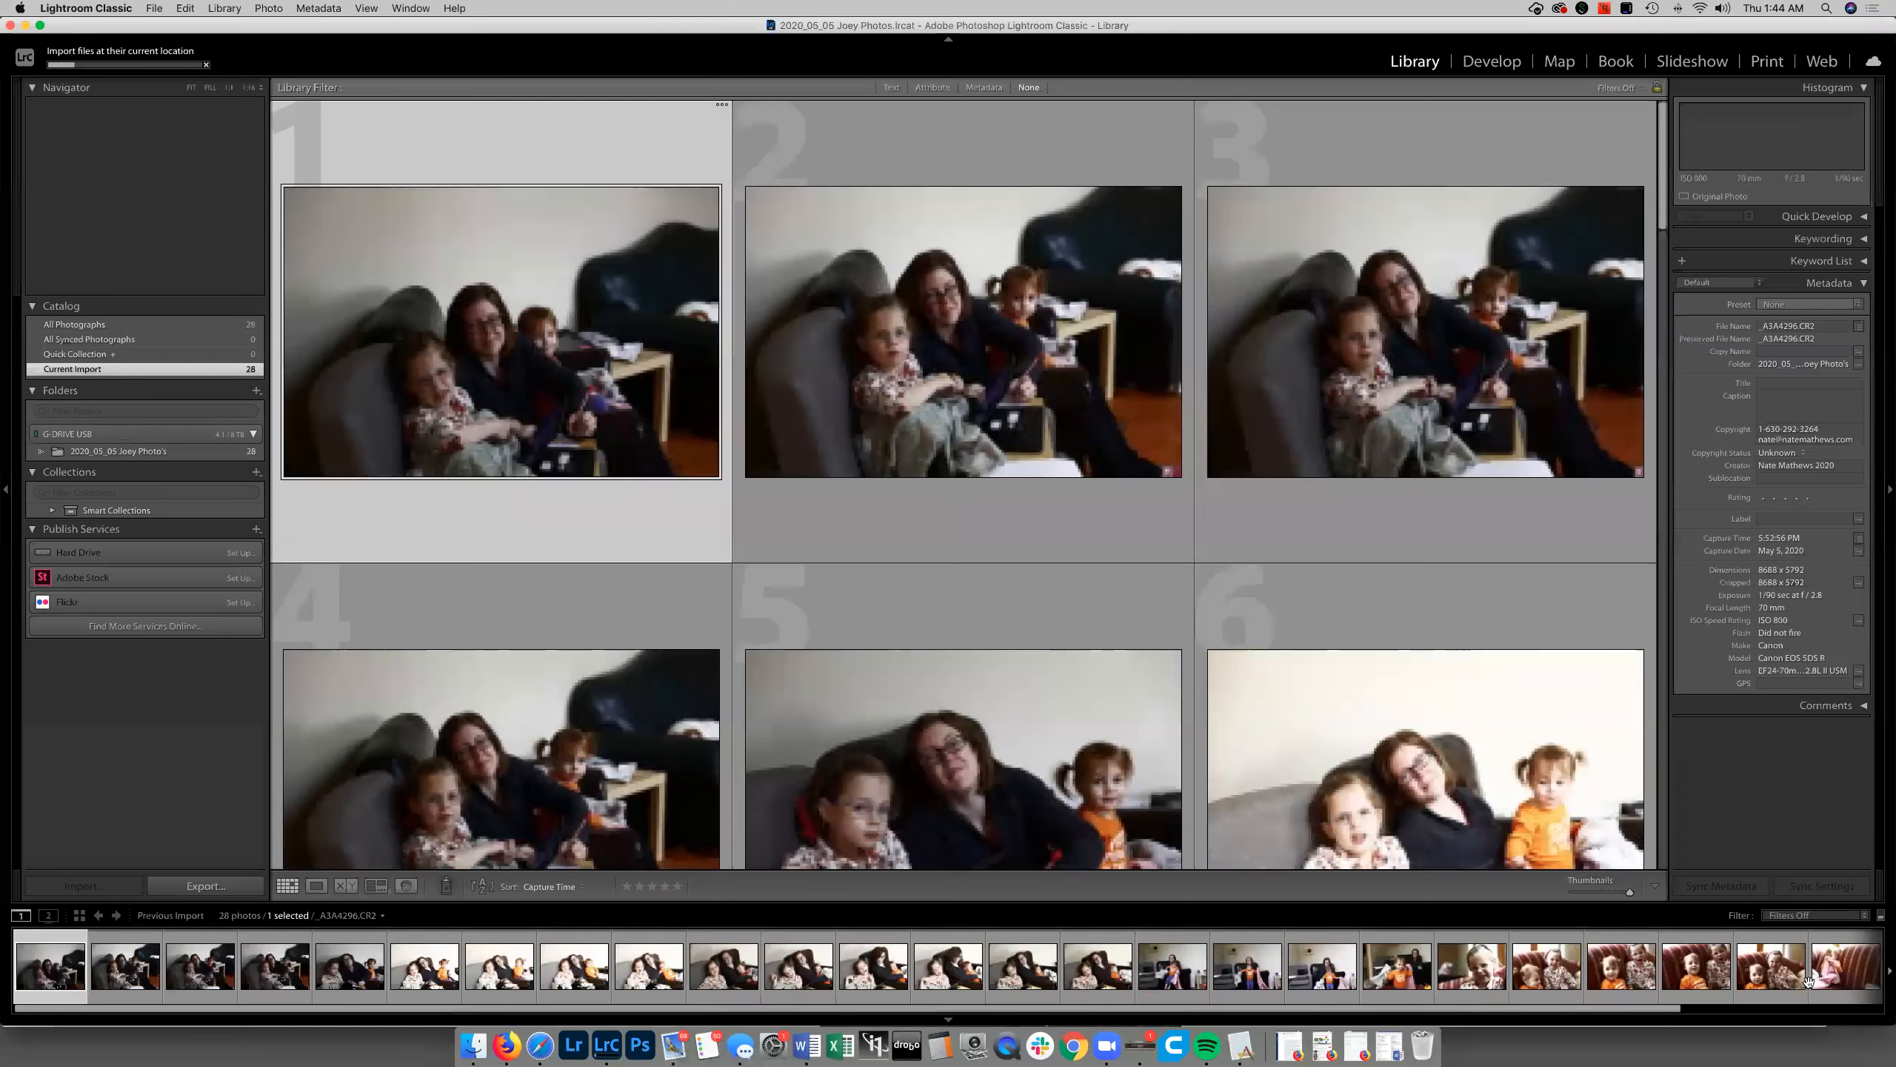
scroll(1325, 697, down, 15)
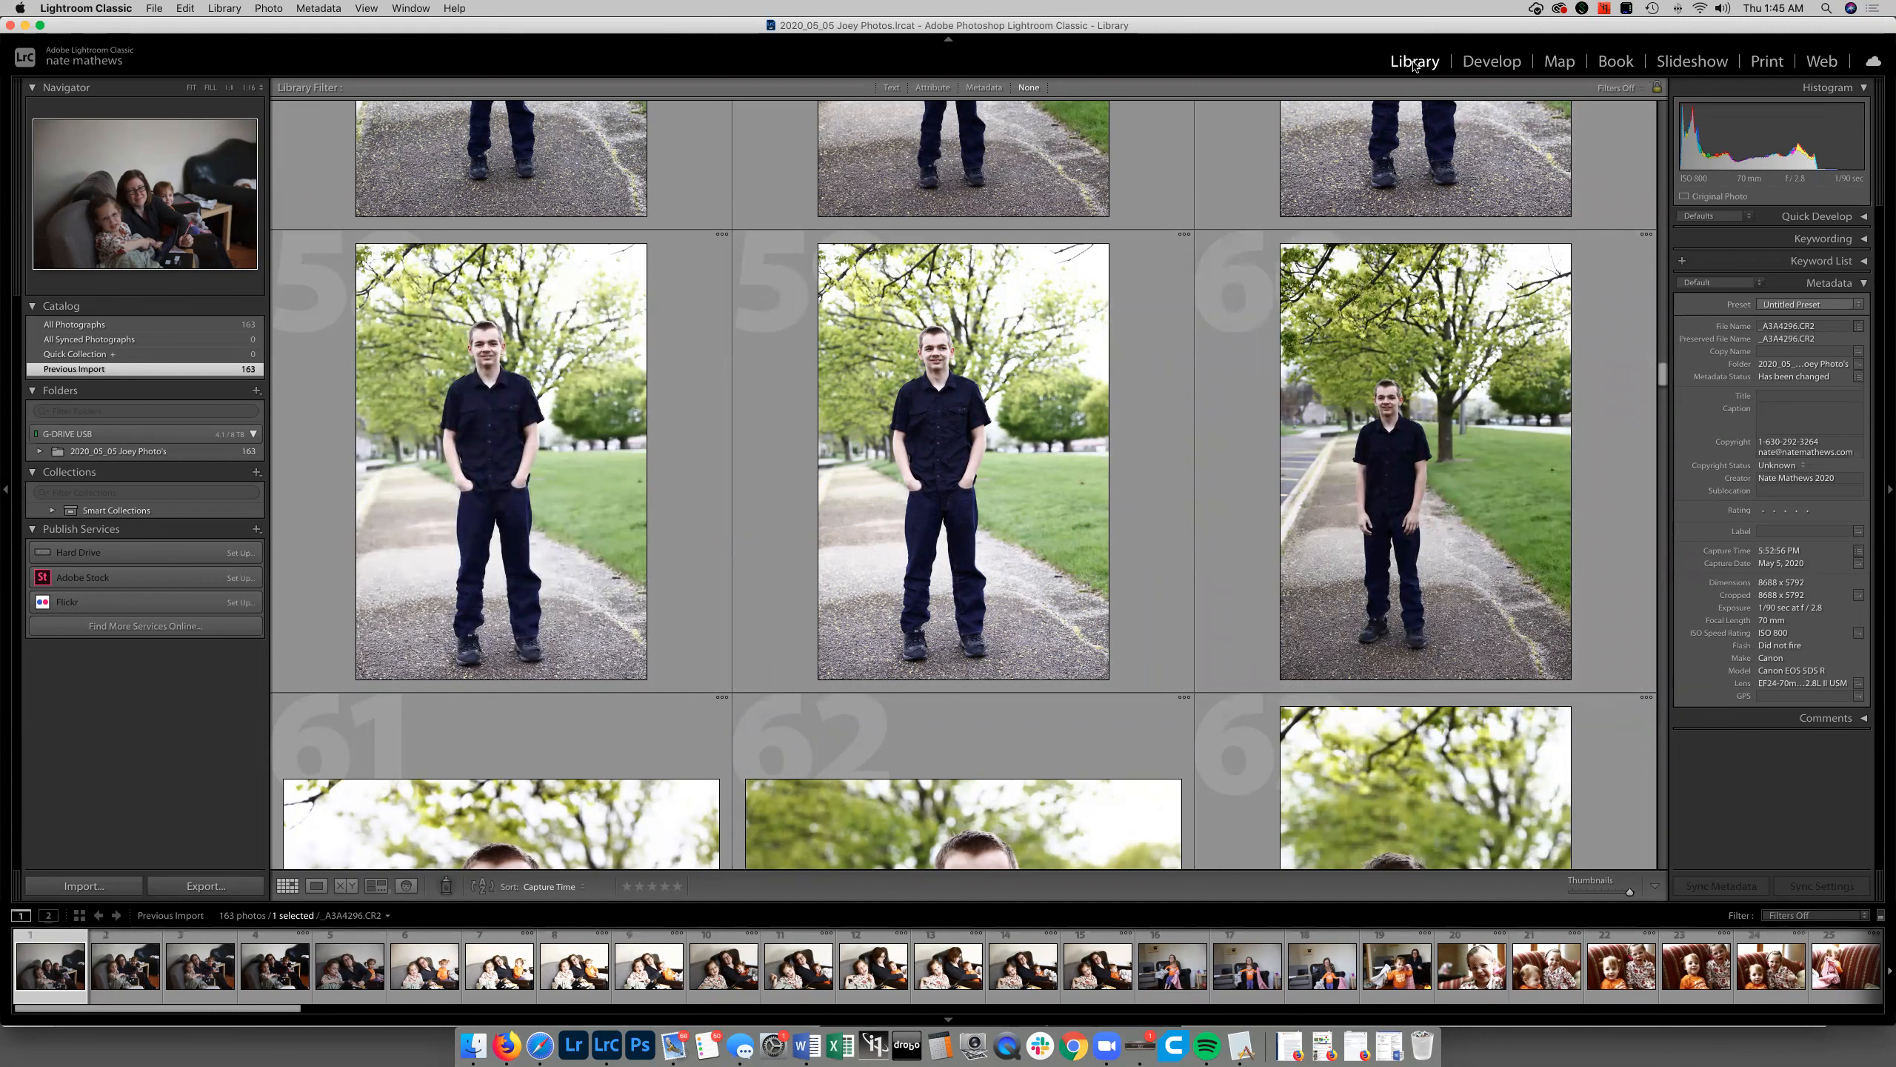
Open the Develop module and display photo 62, the horizontal park portrait of the young man in a black shirt.
click(1490, 62)
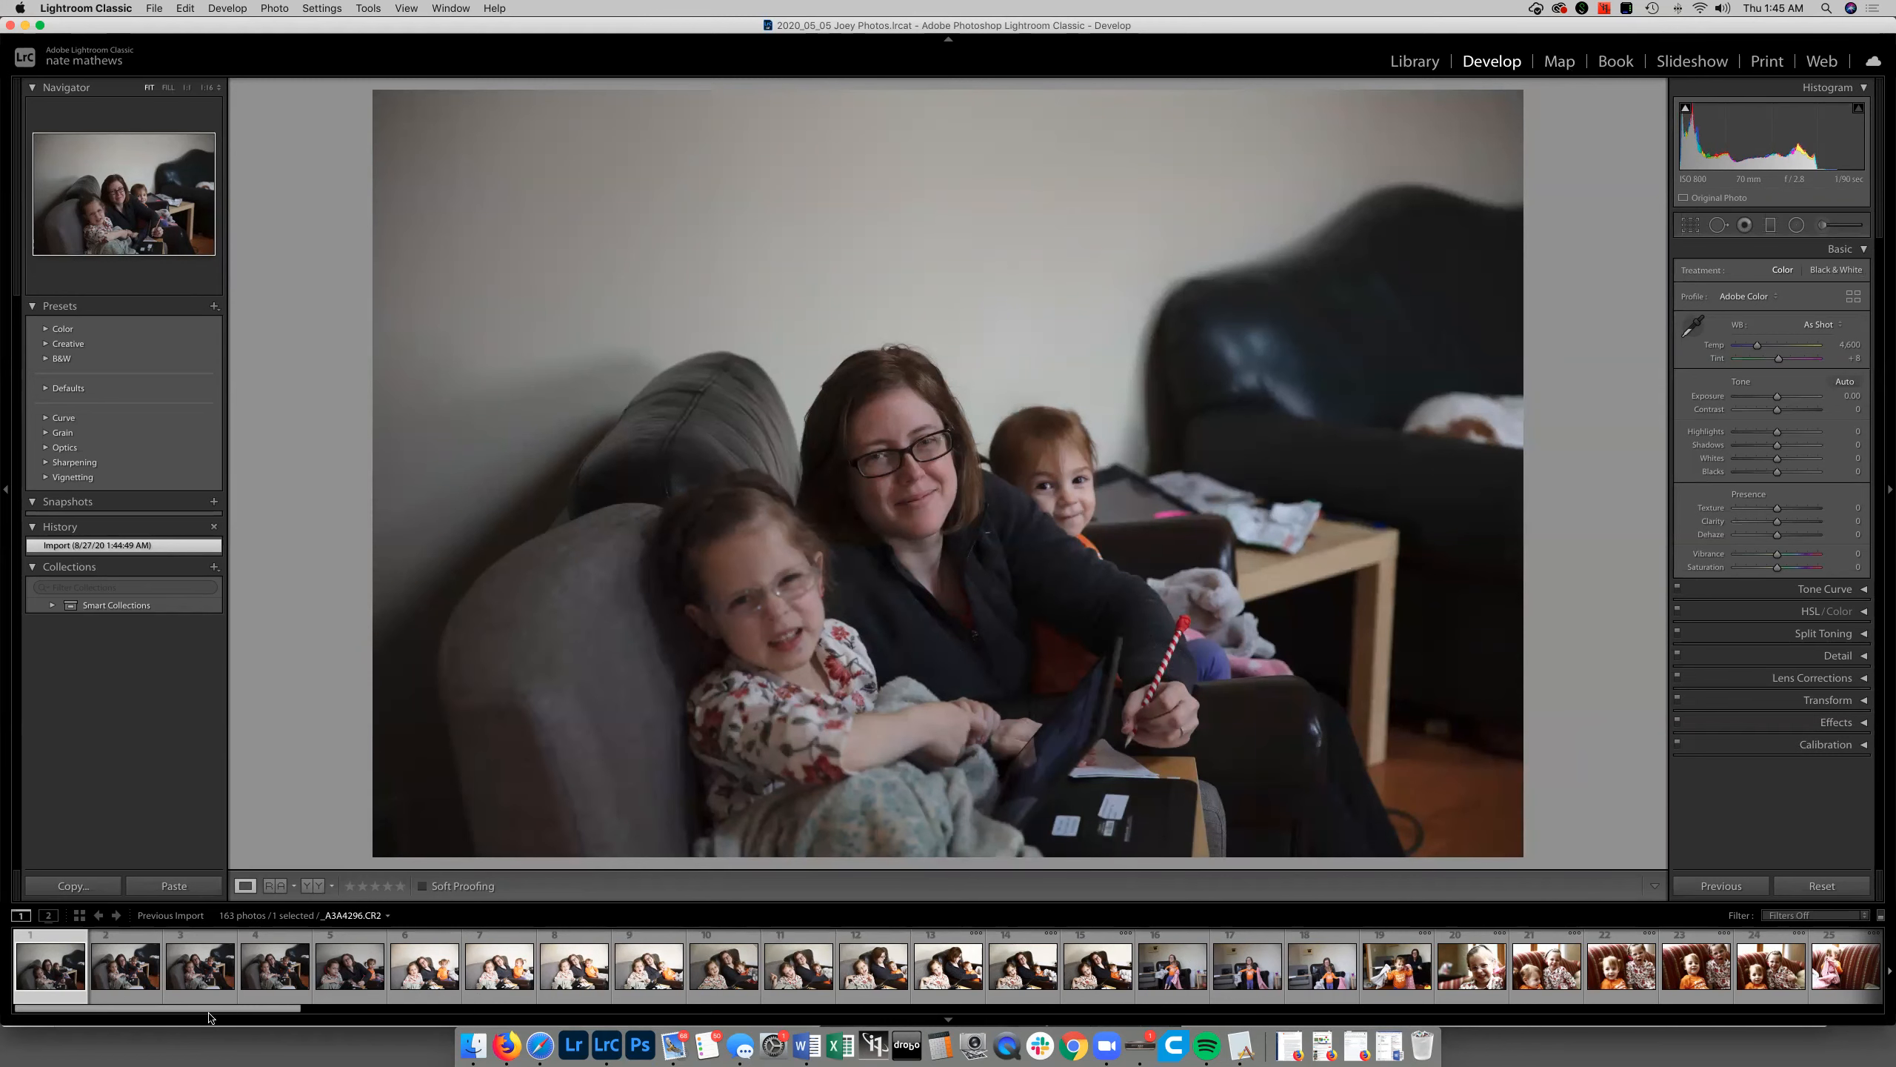
drag(215, 1007, 830, 1007)
click(599, 981)
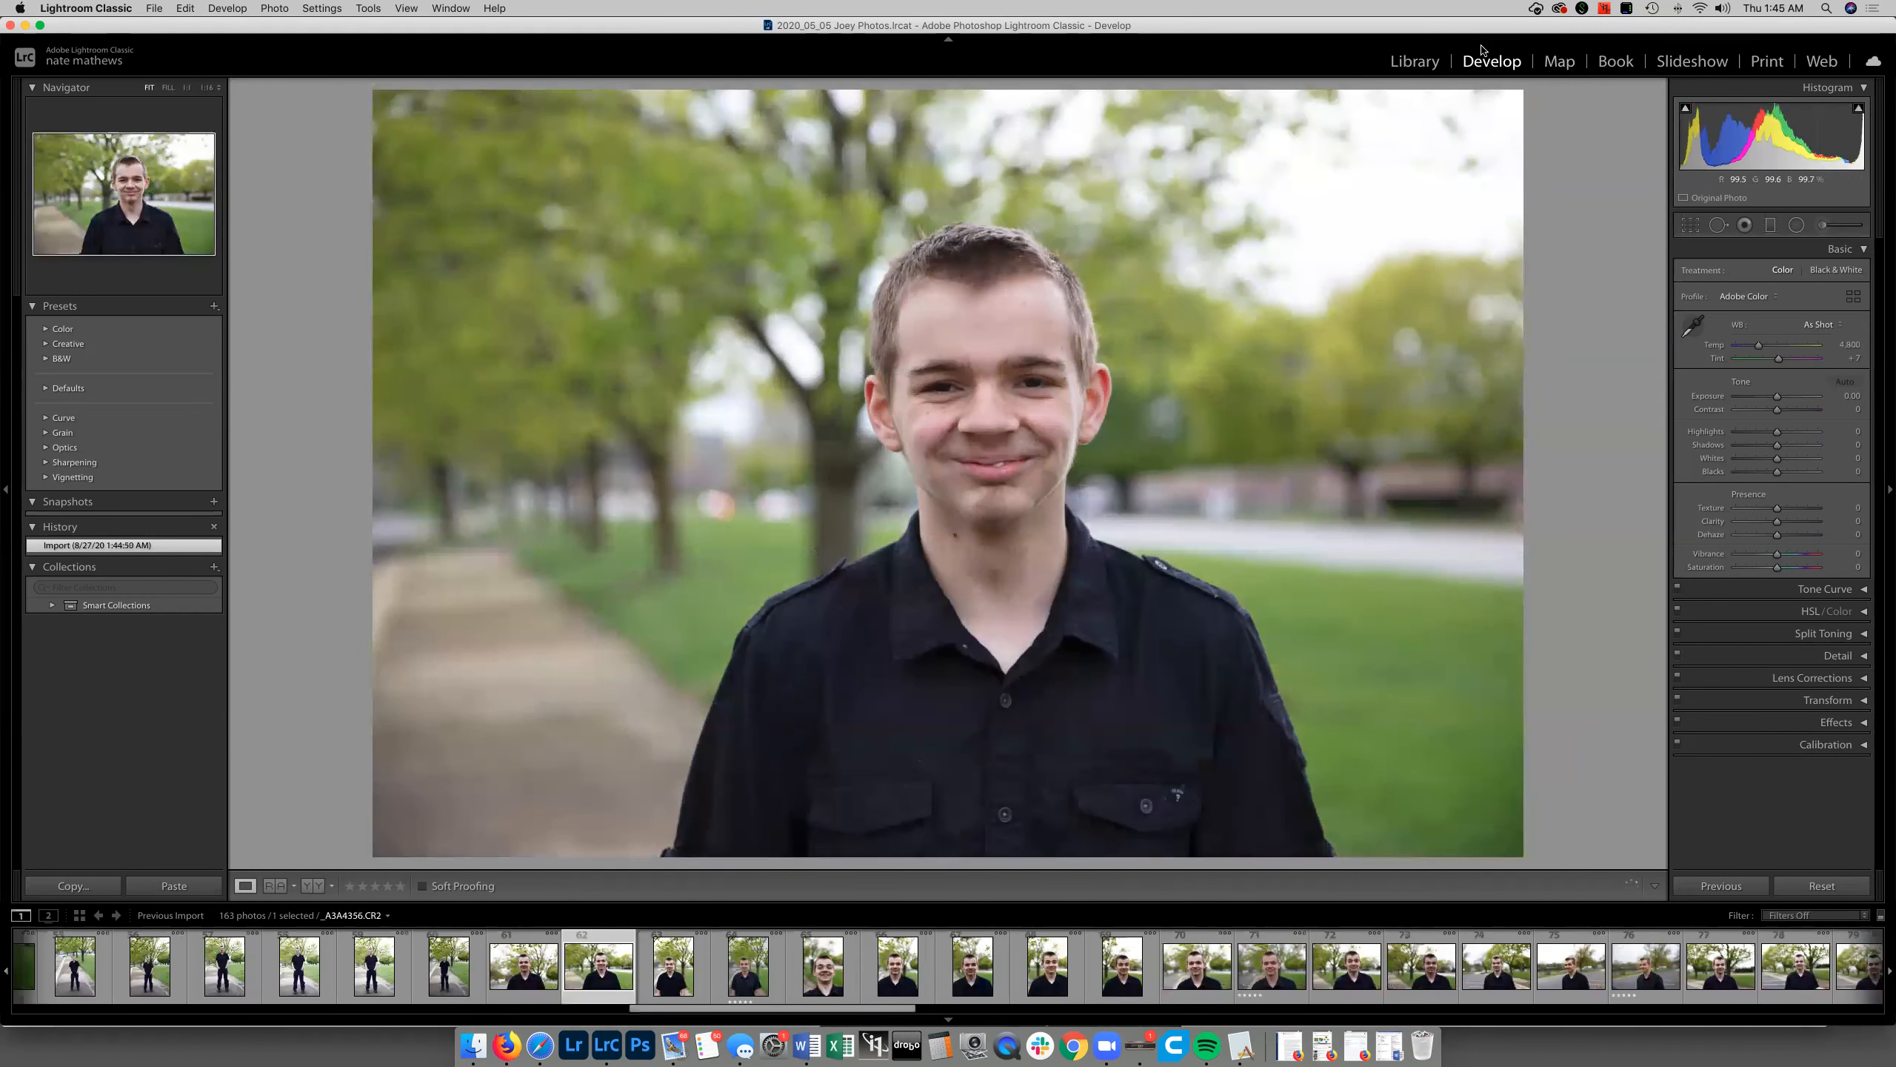
Look through the Map, Book and Print modules in turn, closing the introductory tips and the book's page-limit notice.
click(1558, 62)
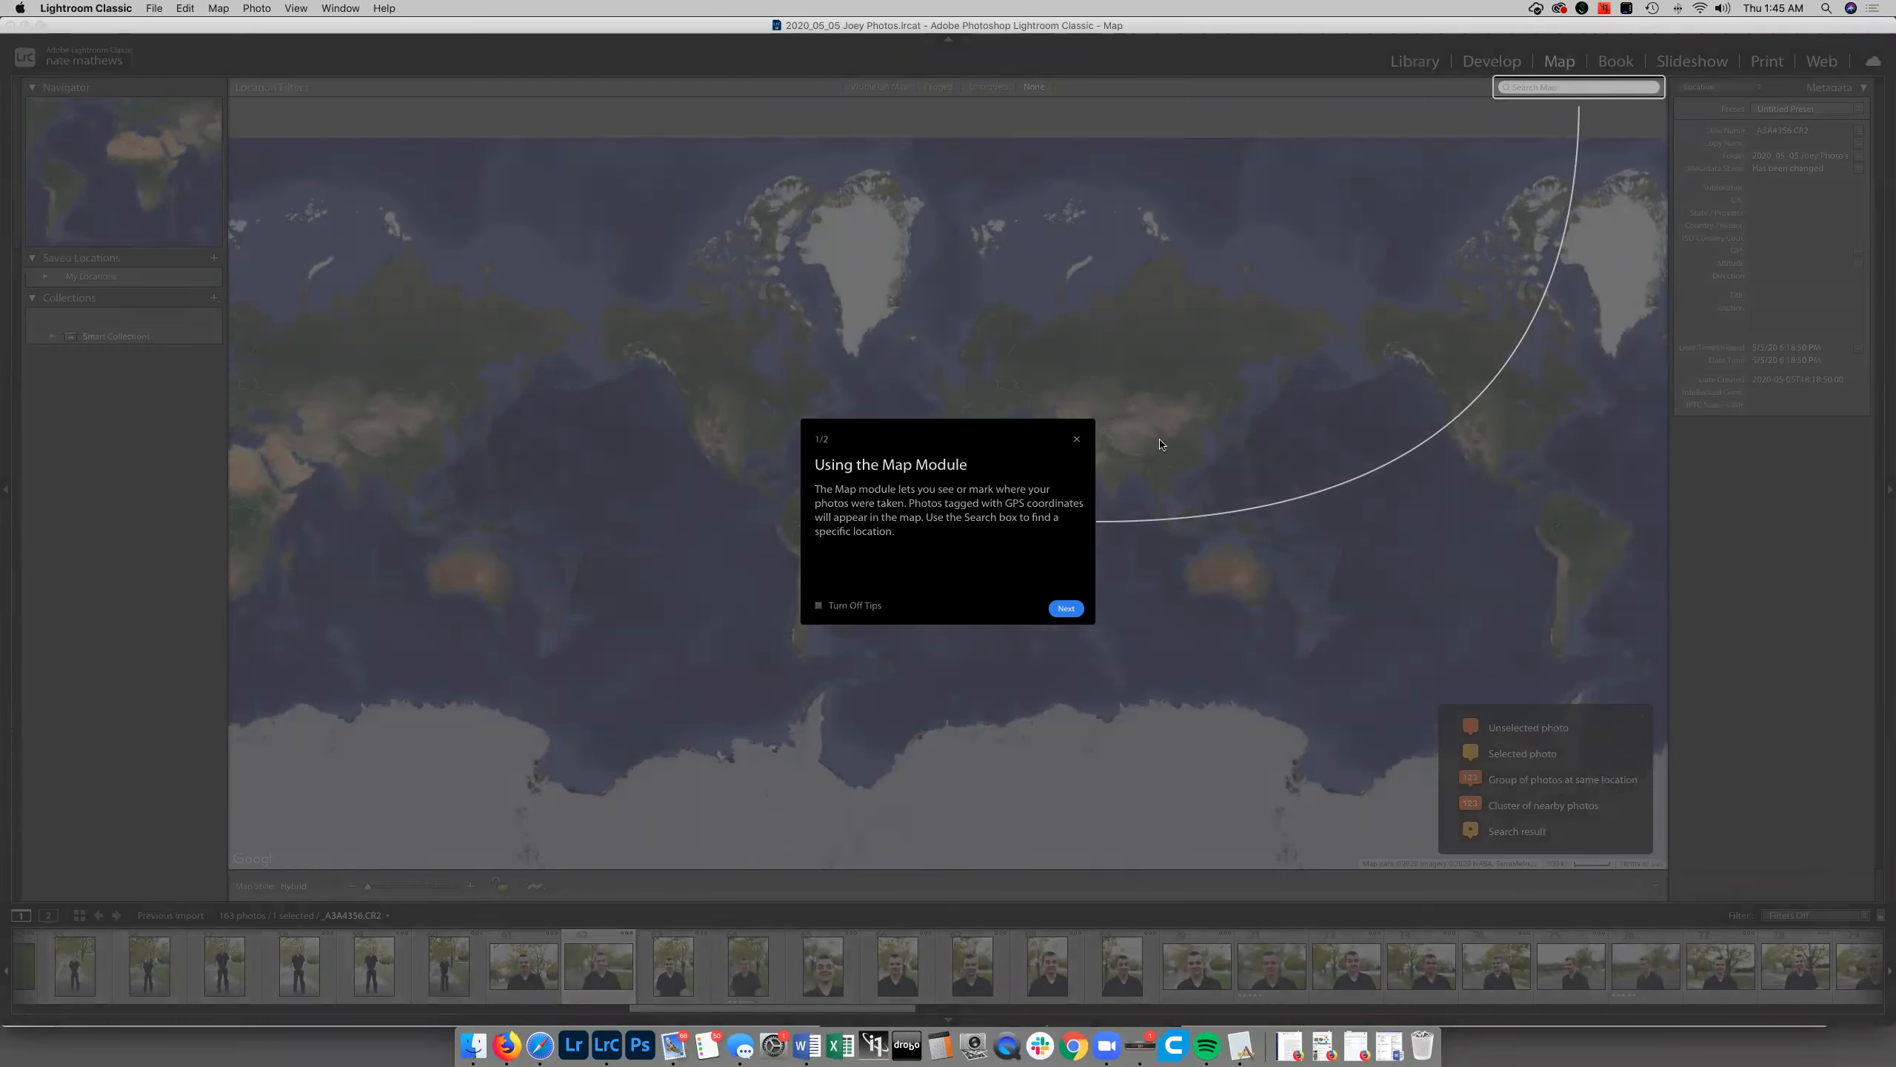
click(1076, 439)
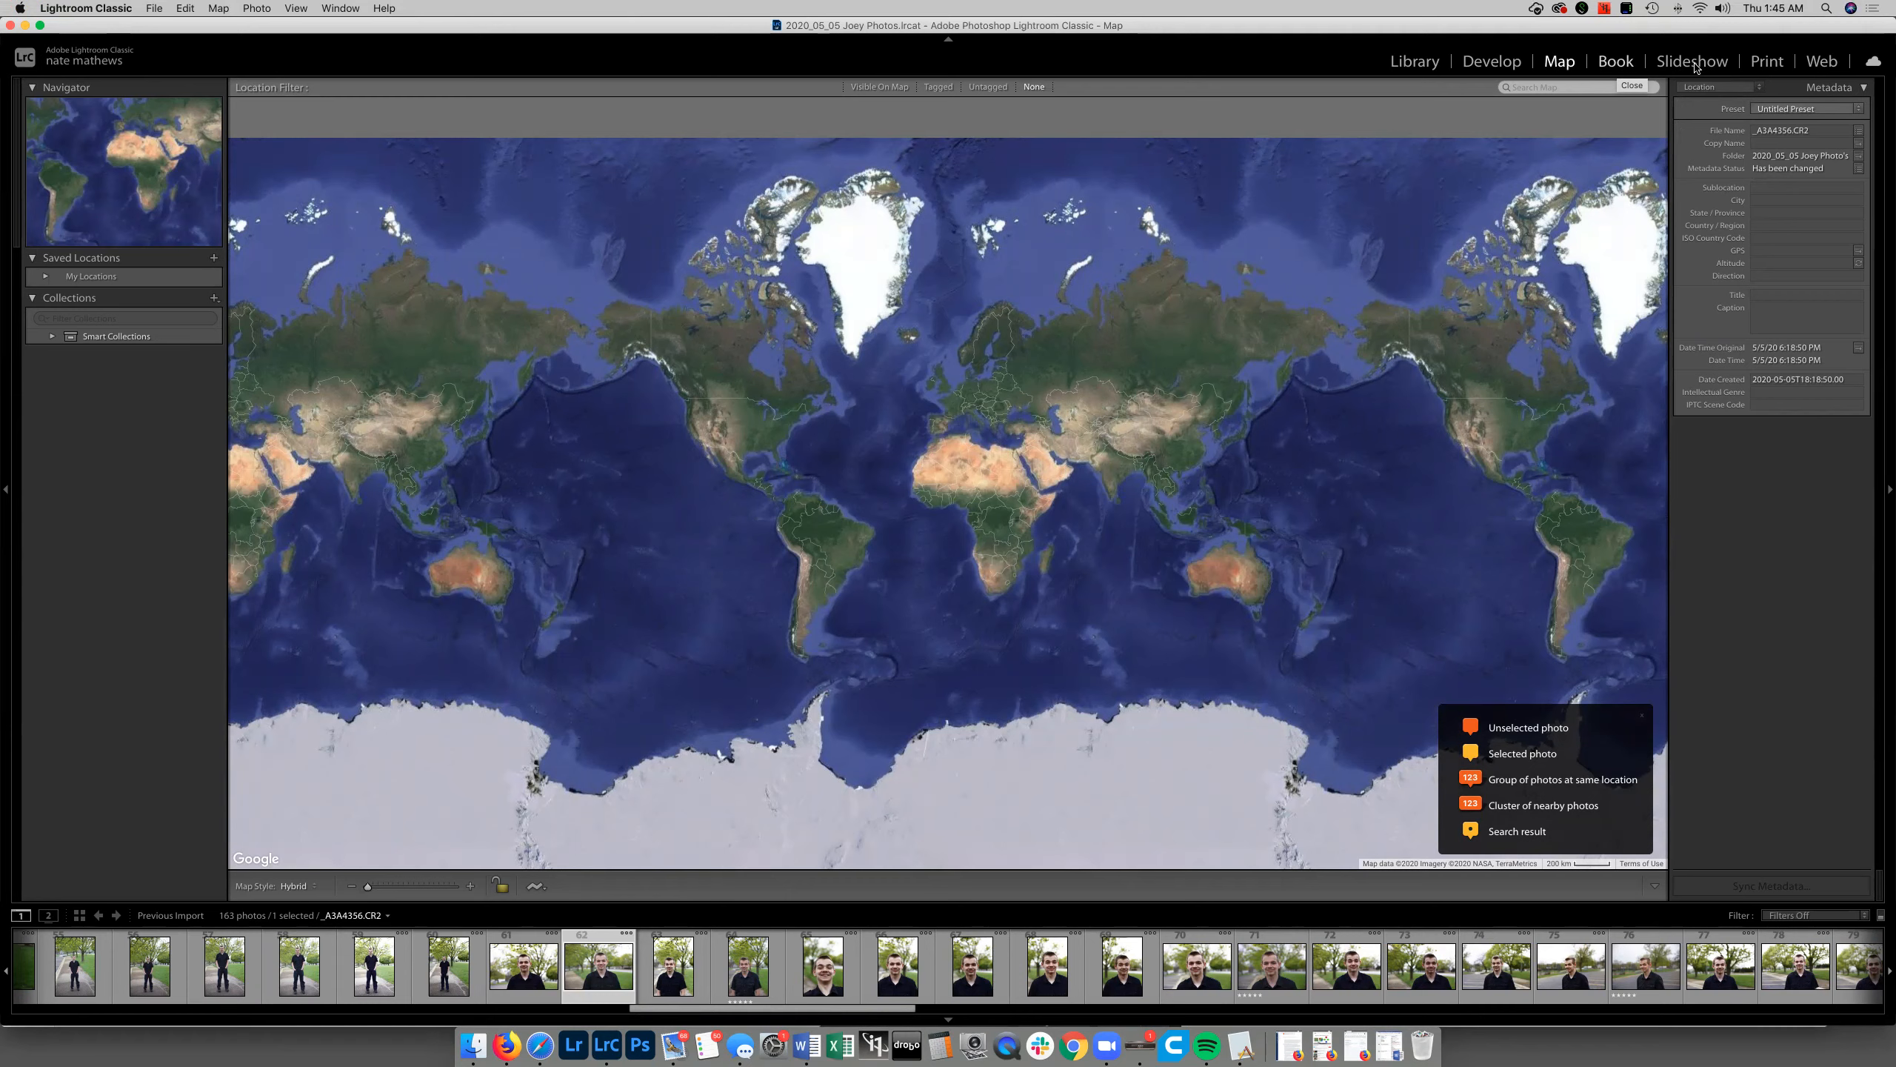
key(super+alt+4)
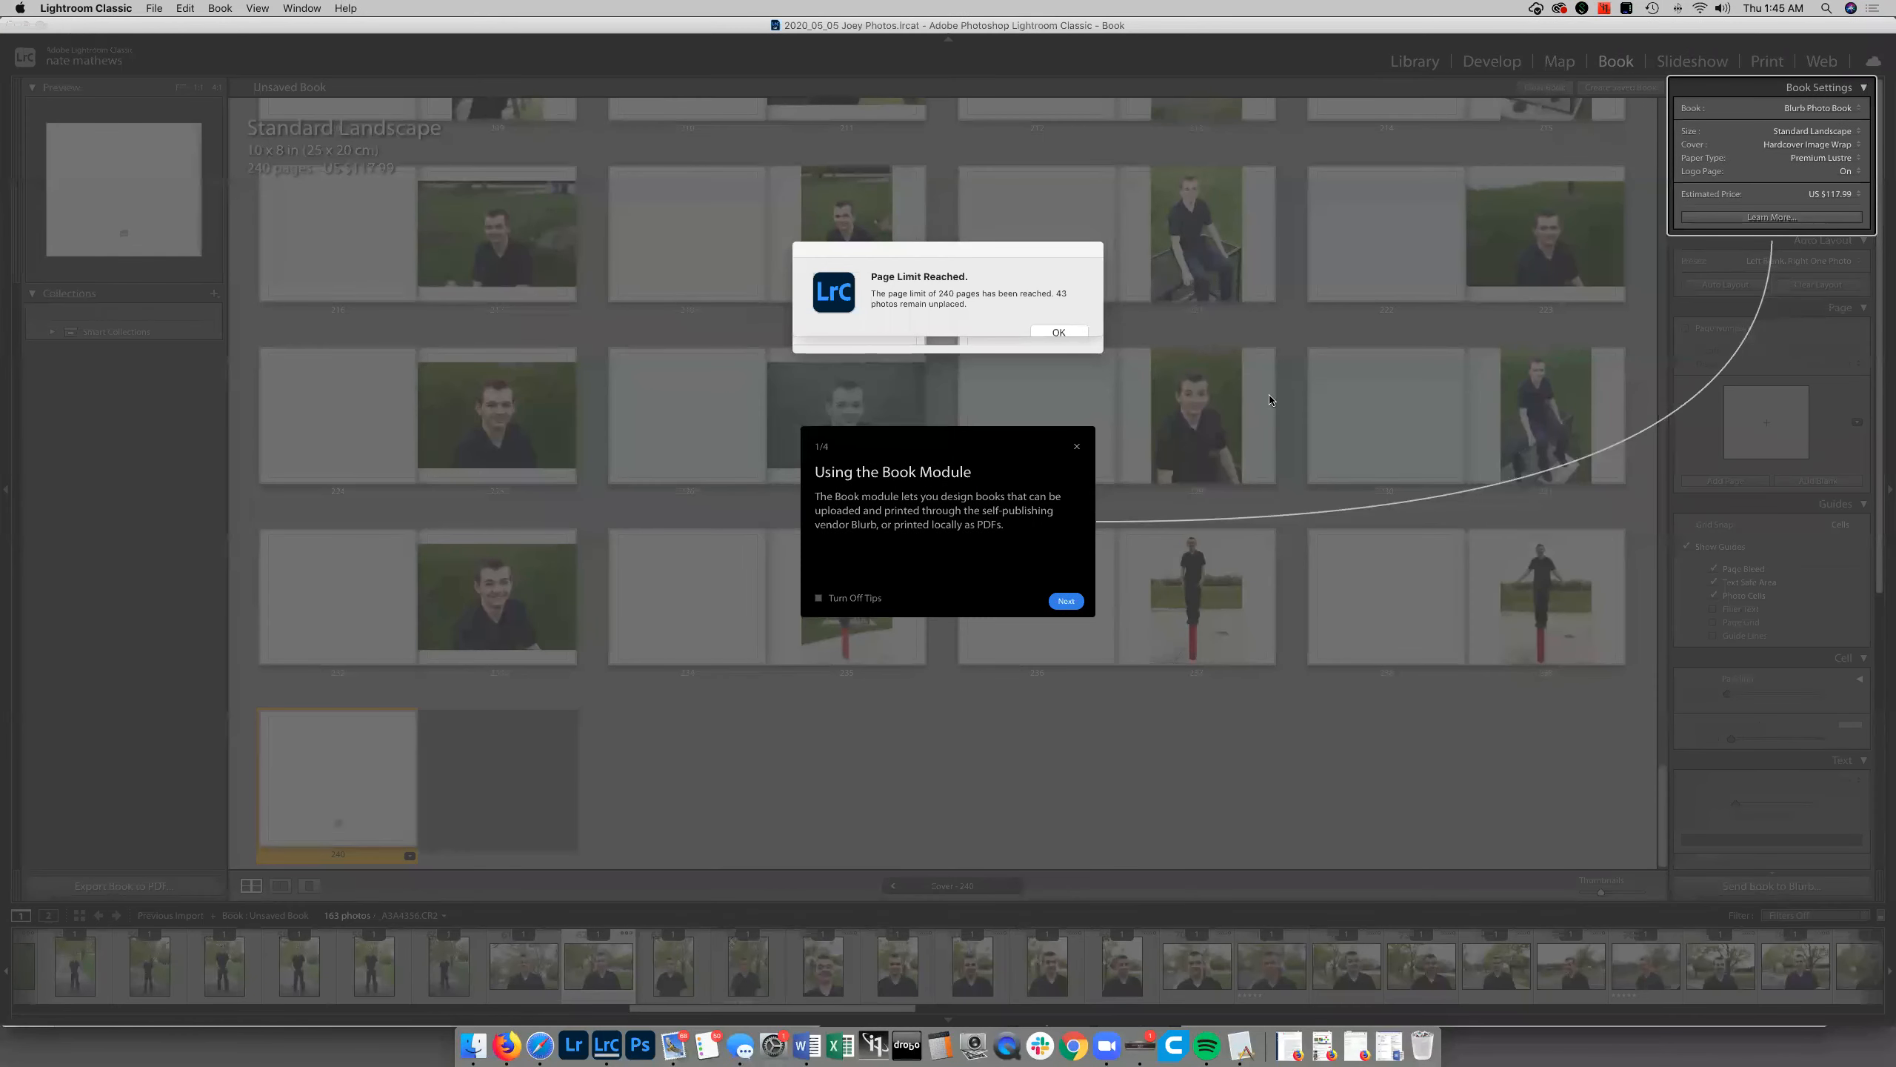
click(1059, 332)
click(1076, 446)
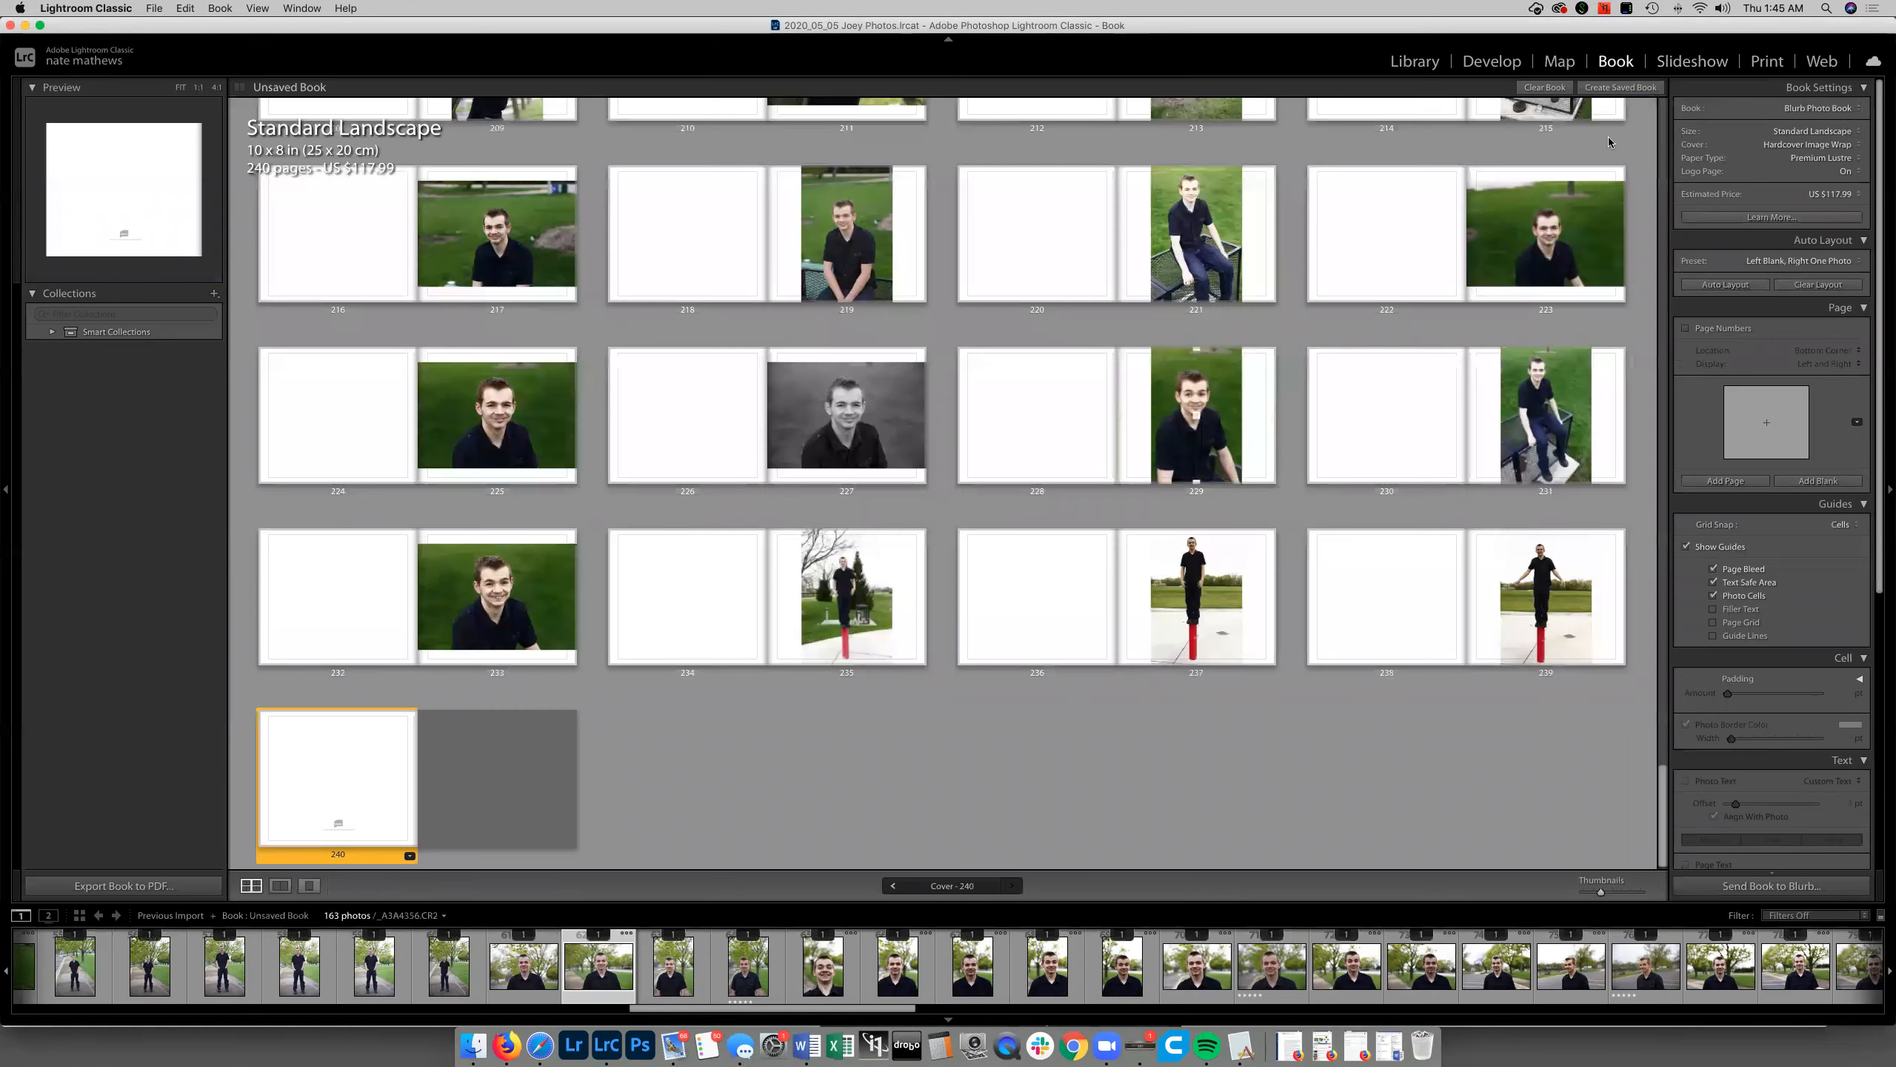
click(1767, 62)
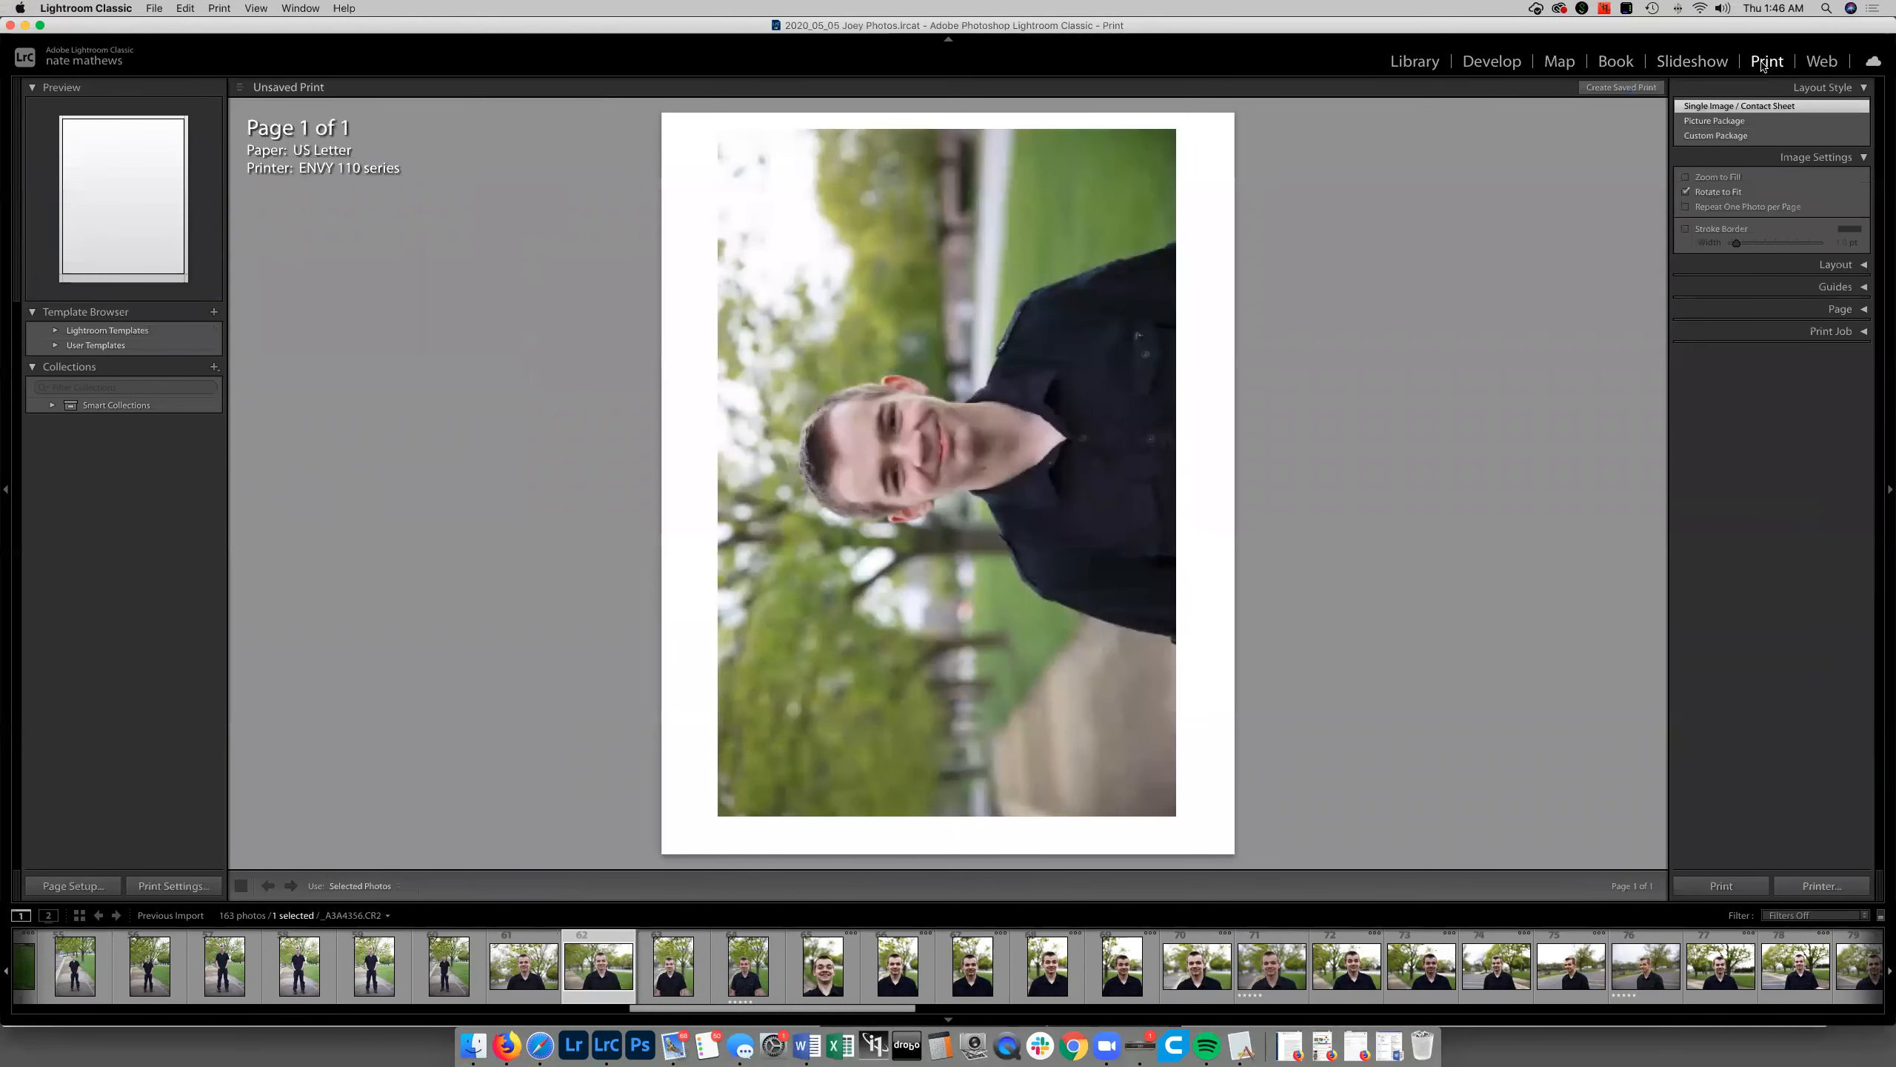